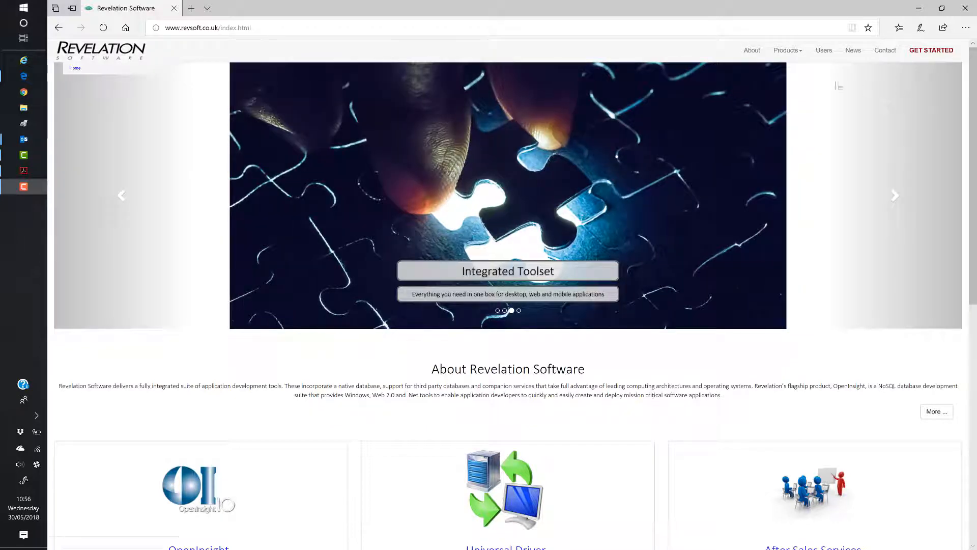
# Step: Open the Download OpenInsight 10 Evaluation page from the OpenInsight Evaluation Software panel's Get Started link
pyautogui.click(931, 52)
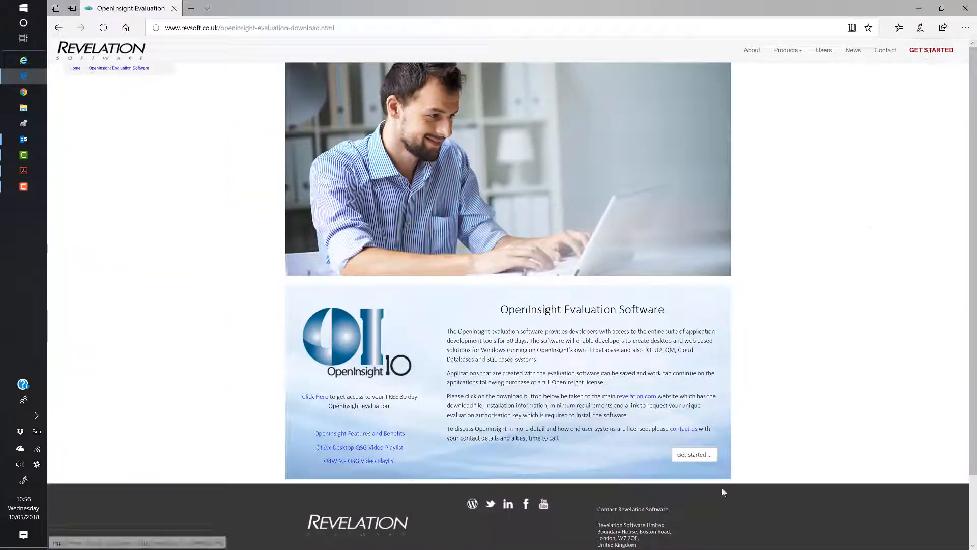
pyautogui.click(695, 455)
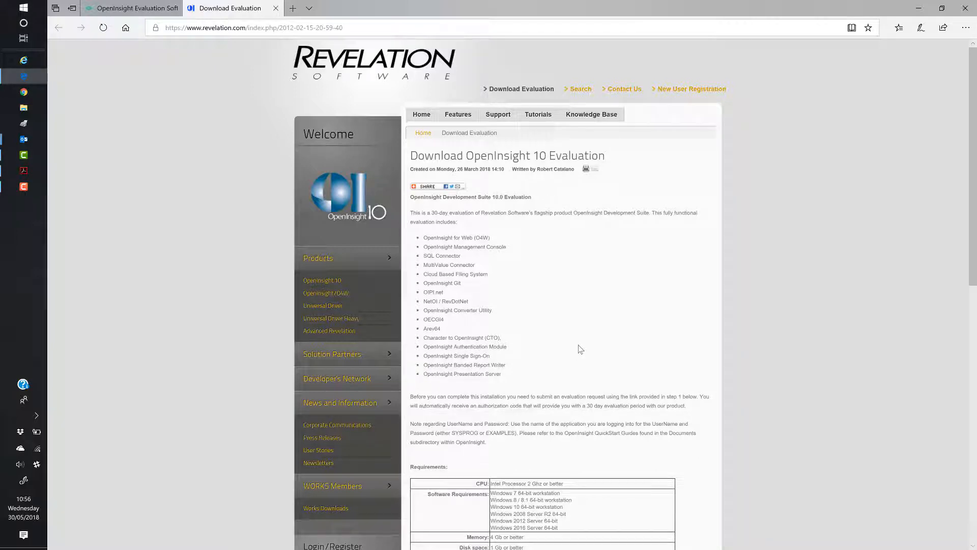
# Step: Scroll down to the Requirements table listing Microsoft .NET Framework 2.0 and 4.0
pyautogui.scroll(-2, 575, 350)
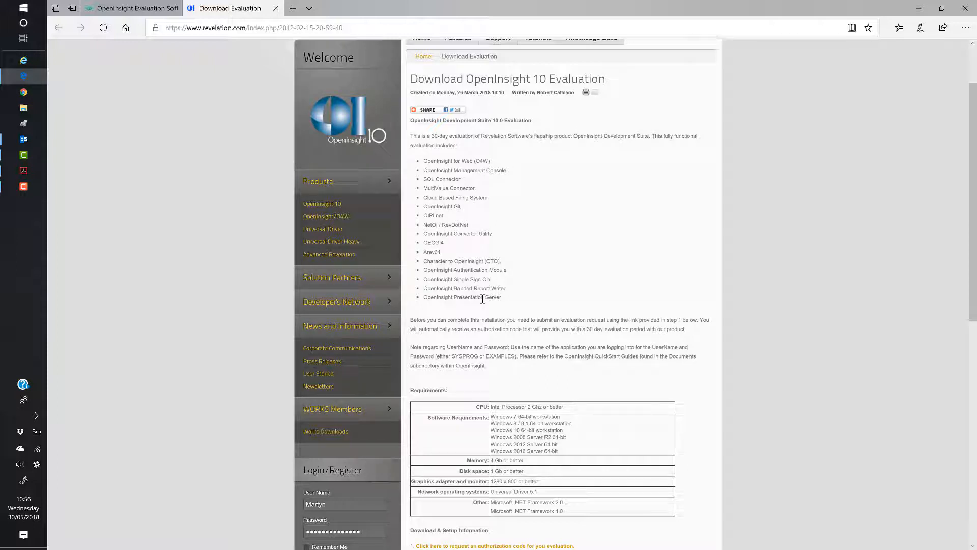
pyautogui.scroll(-3, 504, 295)
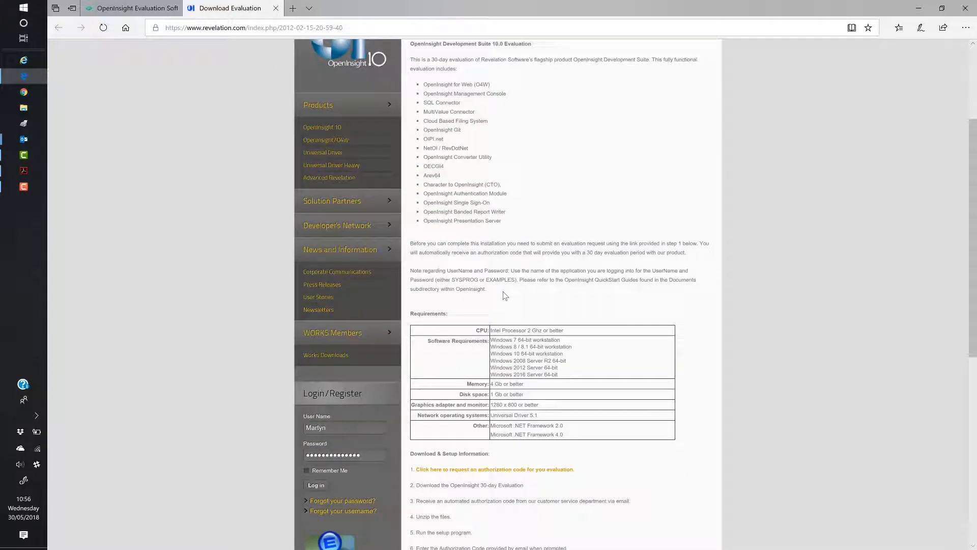
pyautogui.scroll(-3, 504, 295)
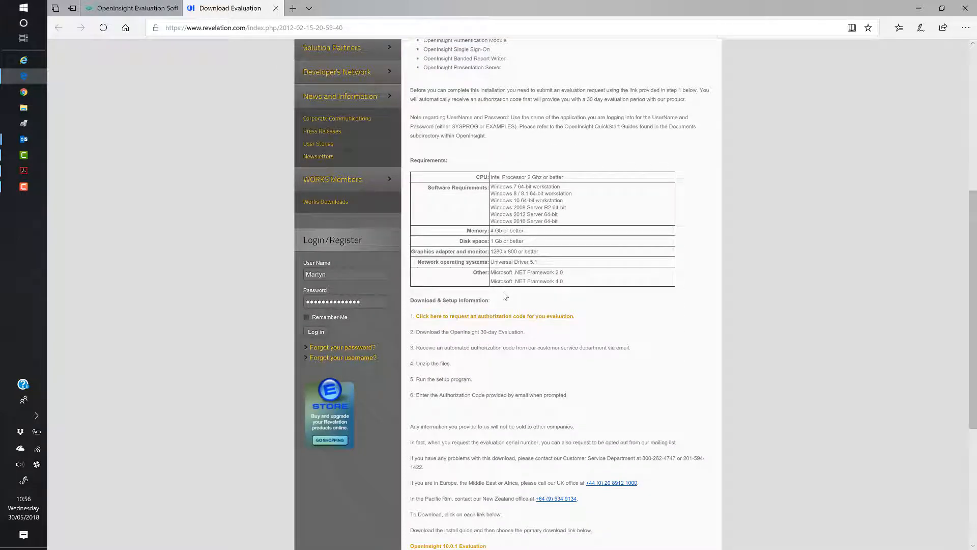
pyautogui.scroll(-2, 562, 304)
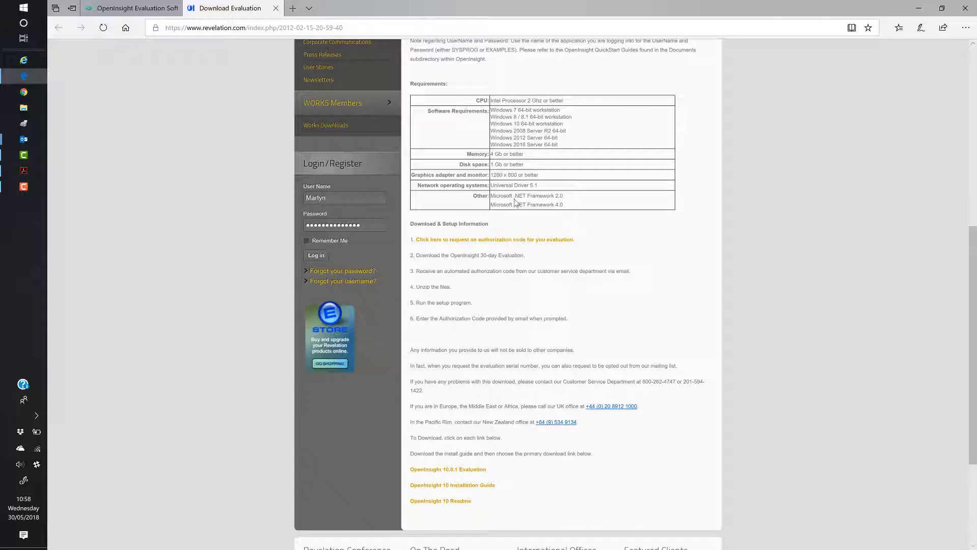
pyautogui.moveTo(572, 206); pyautogui.dragTo(472, 198)
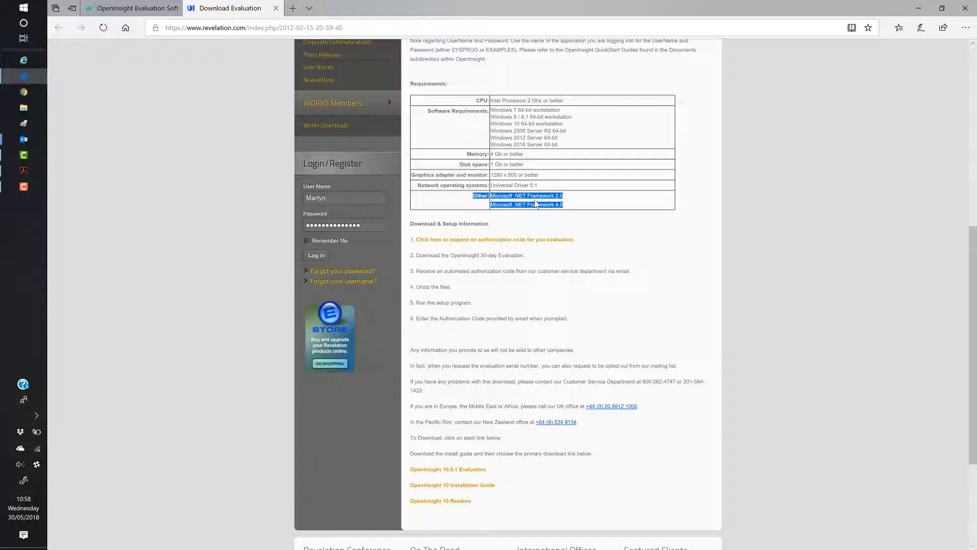
pyautogui.click(24, 10)
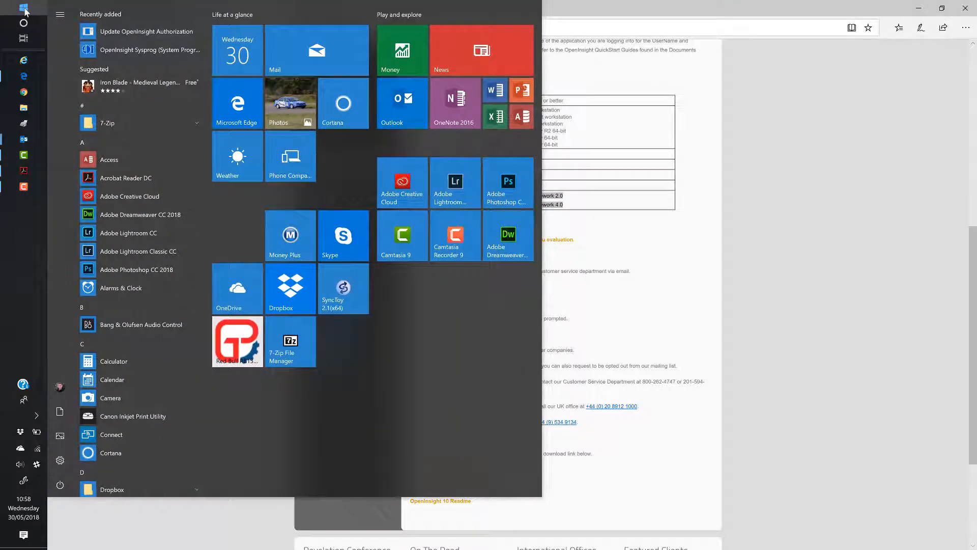
pyautogui.write('control')
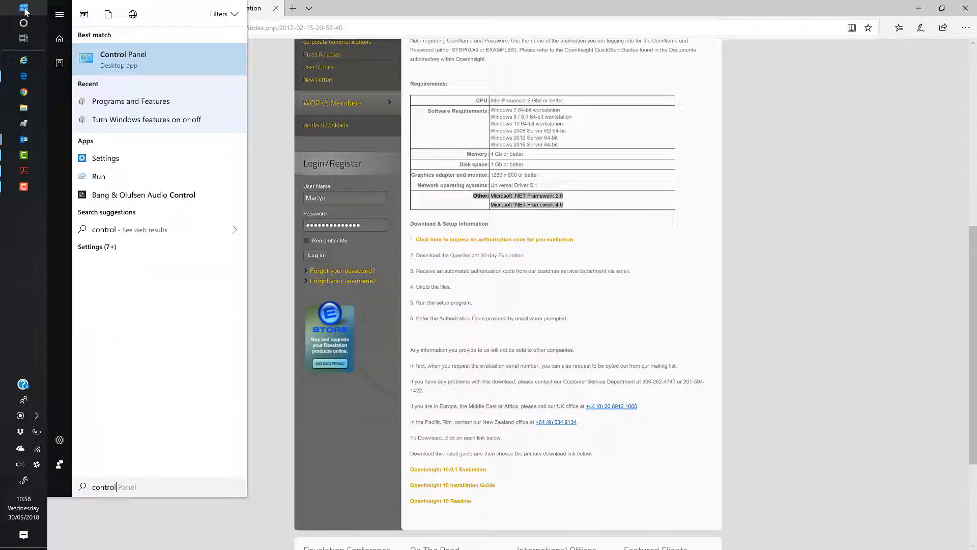
pyautogui.click(141, 63)
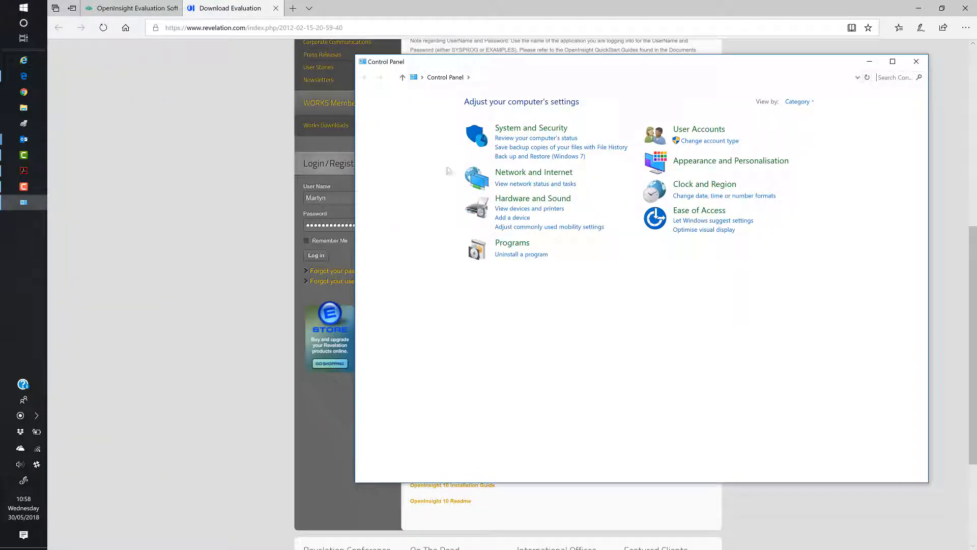
pyautogui.click(513, 243)
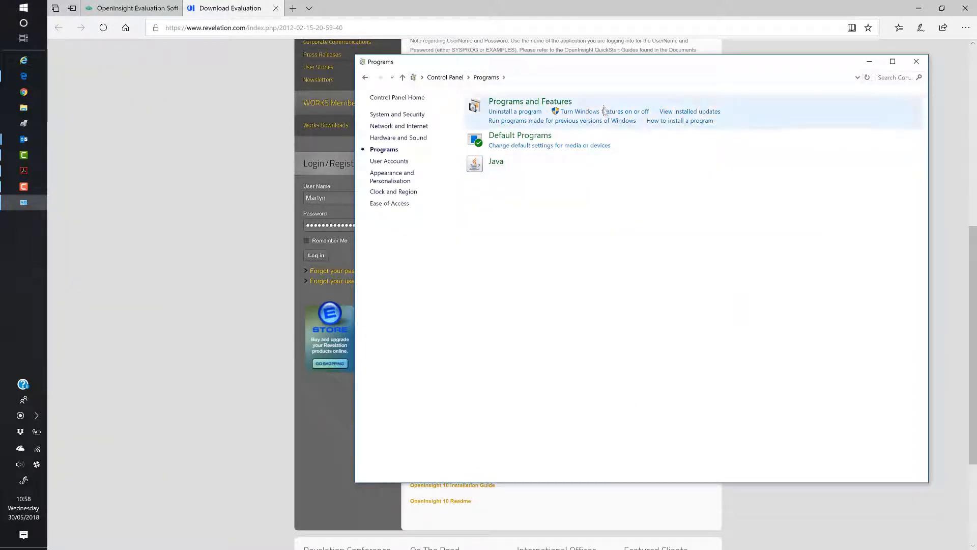
pyautogui.click(602, 115)
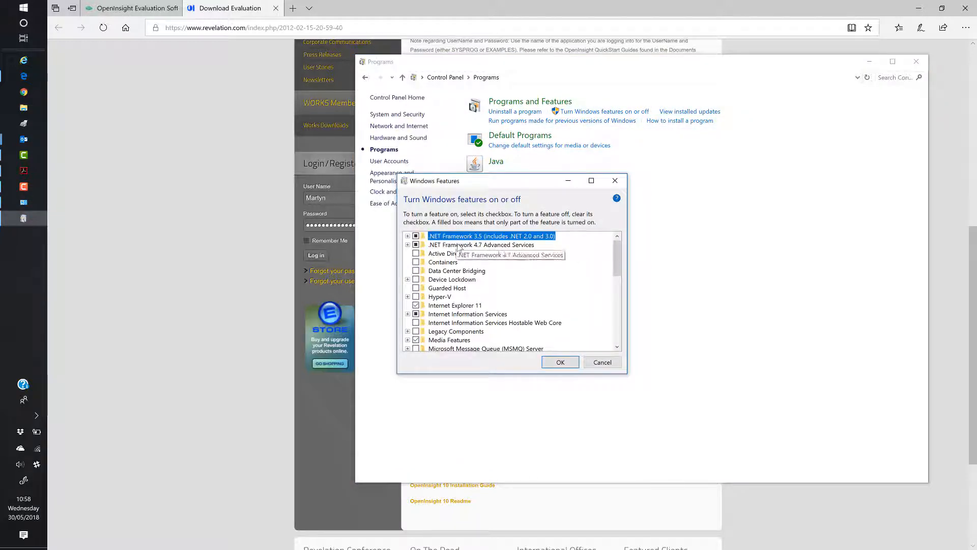
pyautogui.click(560, 362)
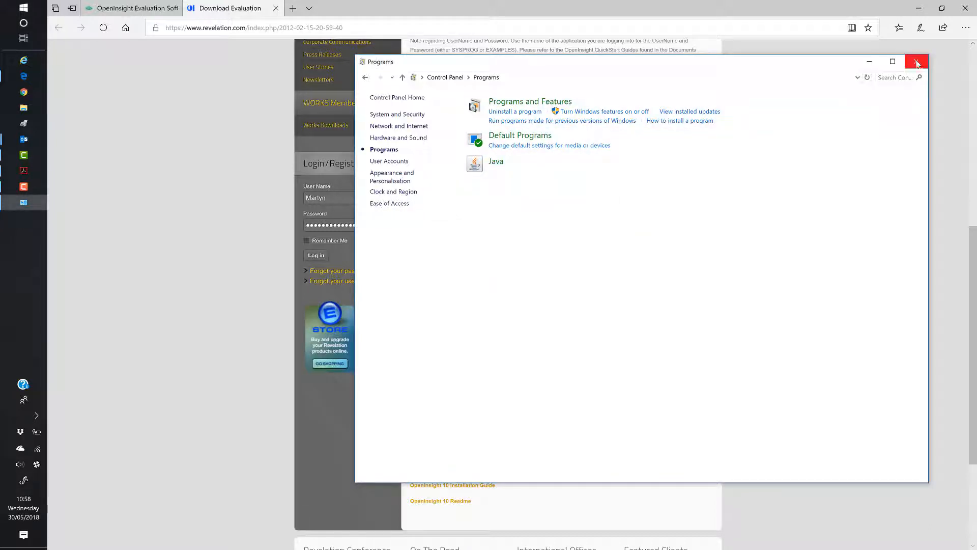
pyautogui.click(917, 61)
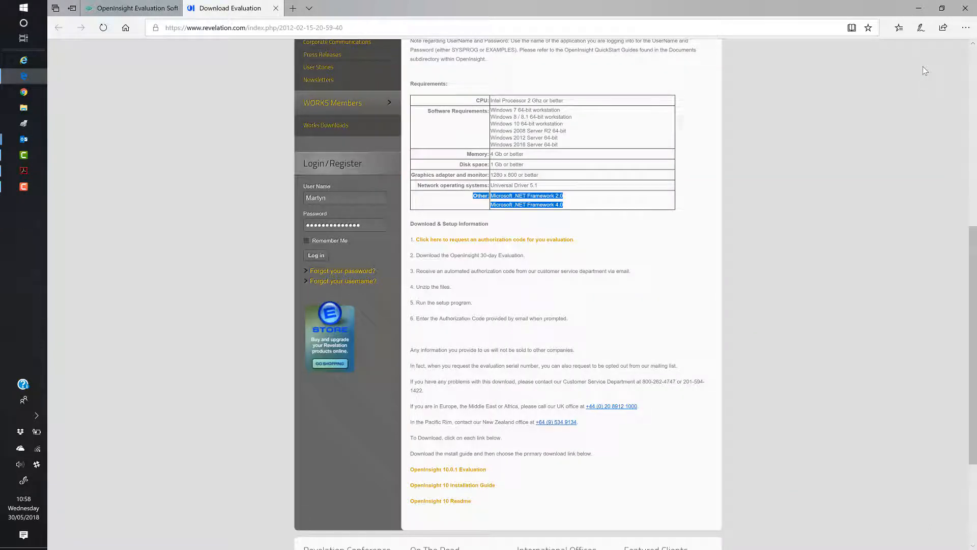
# Step: Open the evaluation request form and enter the contact's full name and postal address
pyautogui.scroll(-1, 766, 128)
pyautogui.scroll(-2, 766, 128)
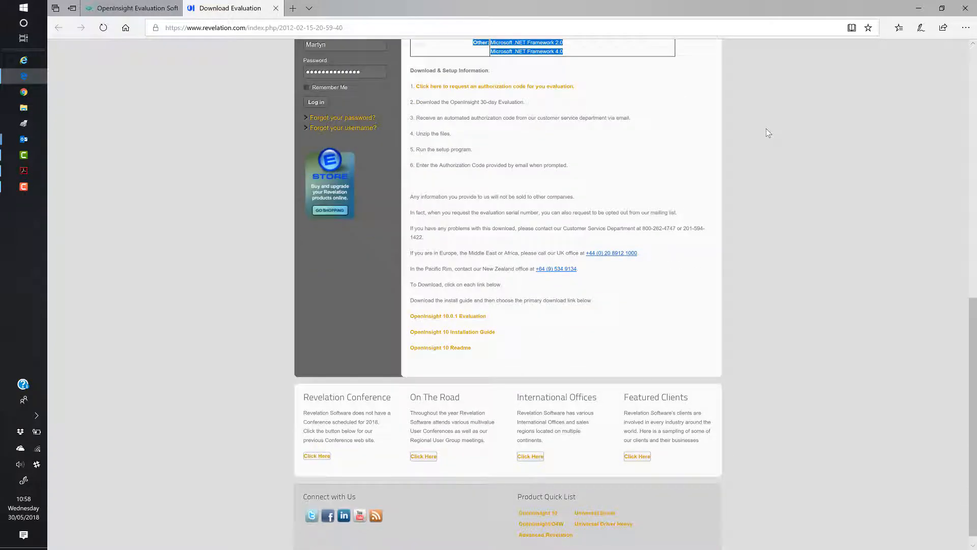
pyautogui.click(503, 88)
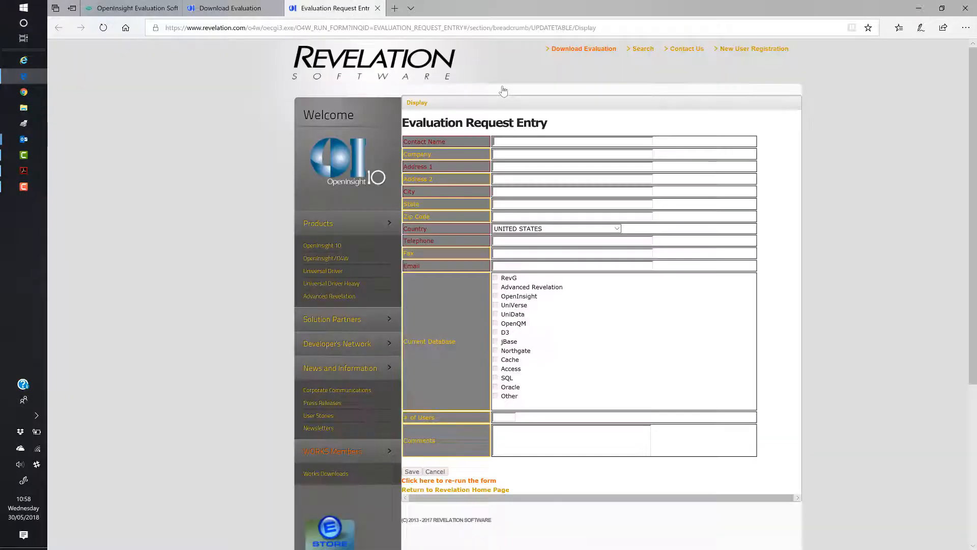
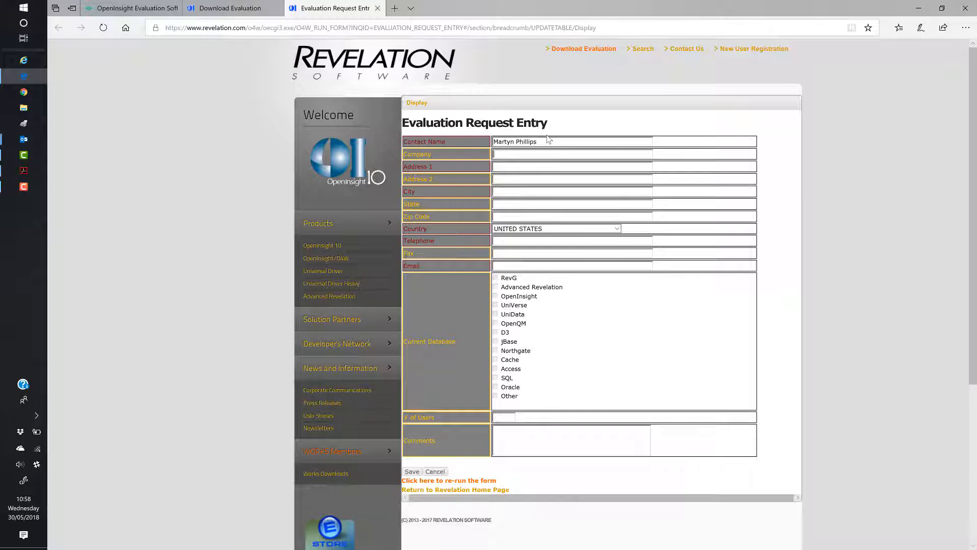
pyautogui.press('Tab')
pyautogui.press('Tab')
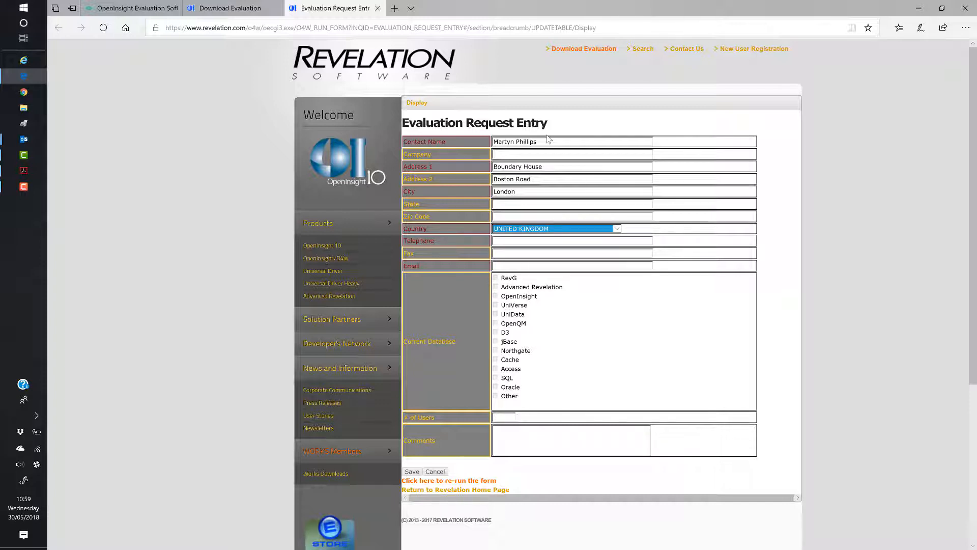
# Step: Add the contact's phone and e-mail, tick OpenInsight, enter 30 users and the training-video comment, and save
pyautogui.click(526, 240)
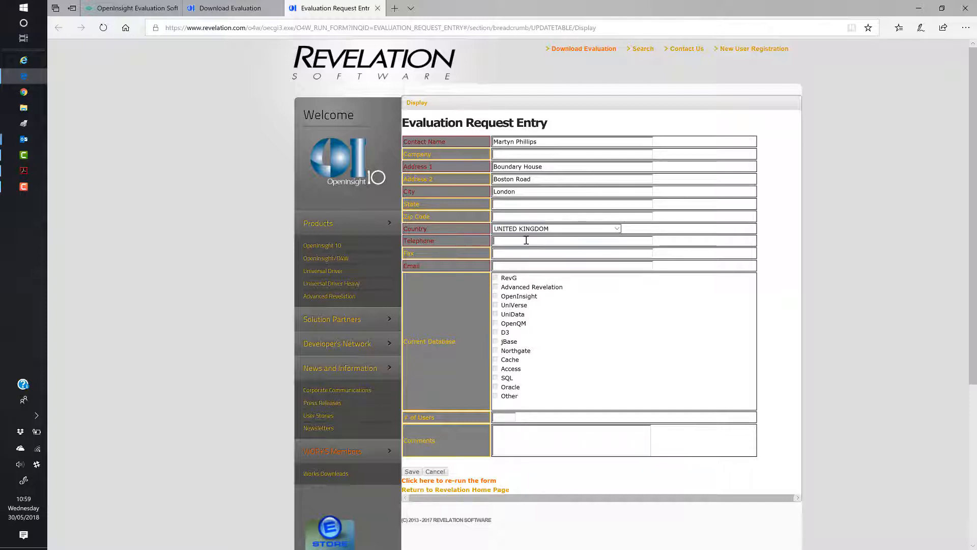
pyautogui.click(527, 265)
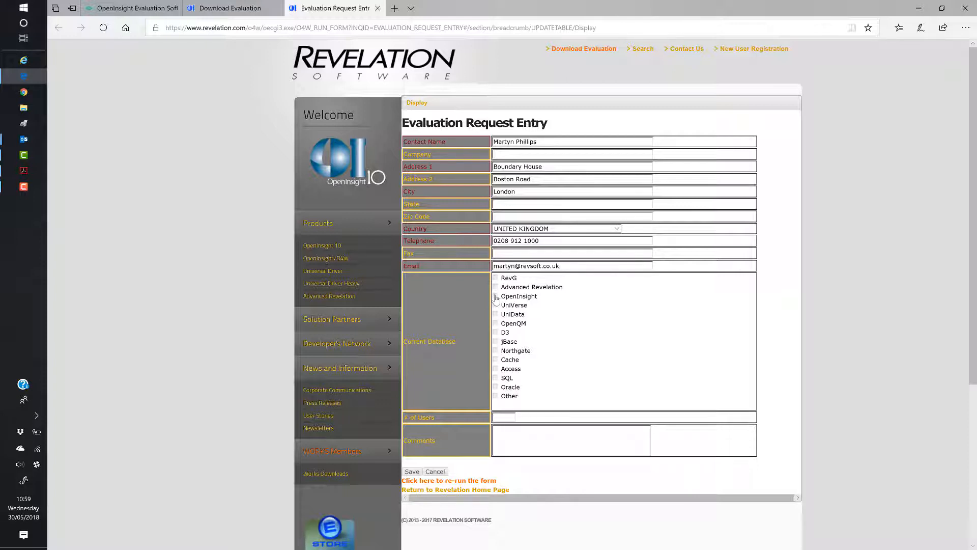
pyautogui.click(496, 297)
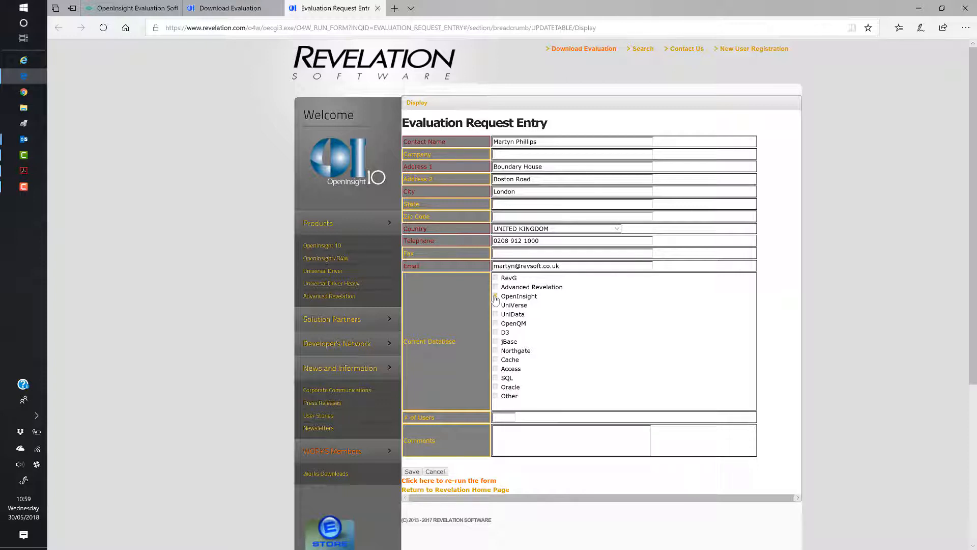
pyautogui.click(510, 418)
pyautogui.write('30')
pyautogui.write('For th')
pyautogui.write('e installation ')
pyautogui.write('for the training v')
pyautogui.write('ideos')
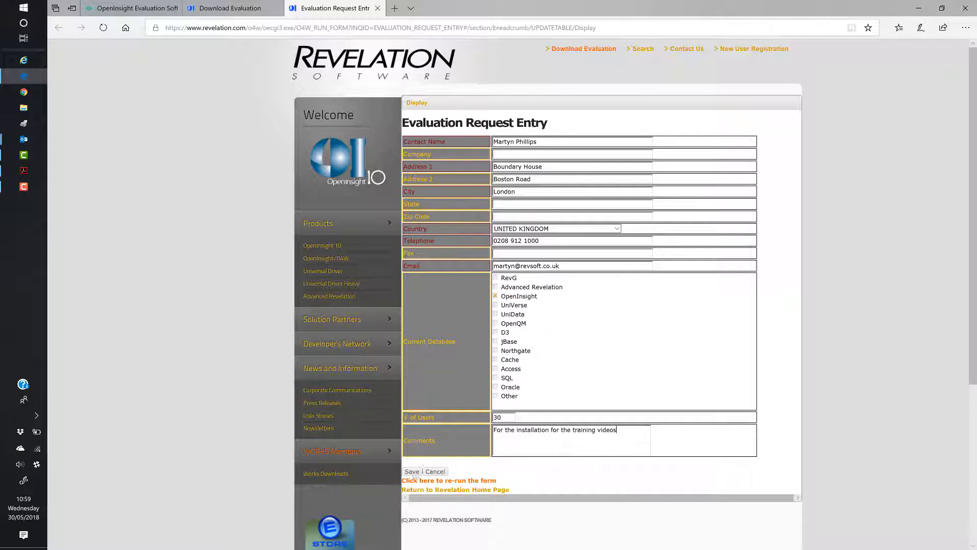
pyautogui.click(412, 472)
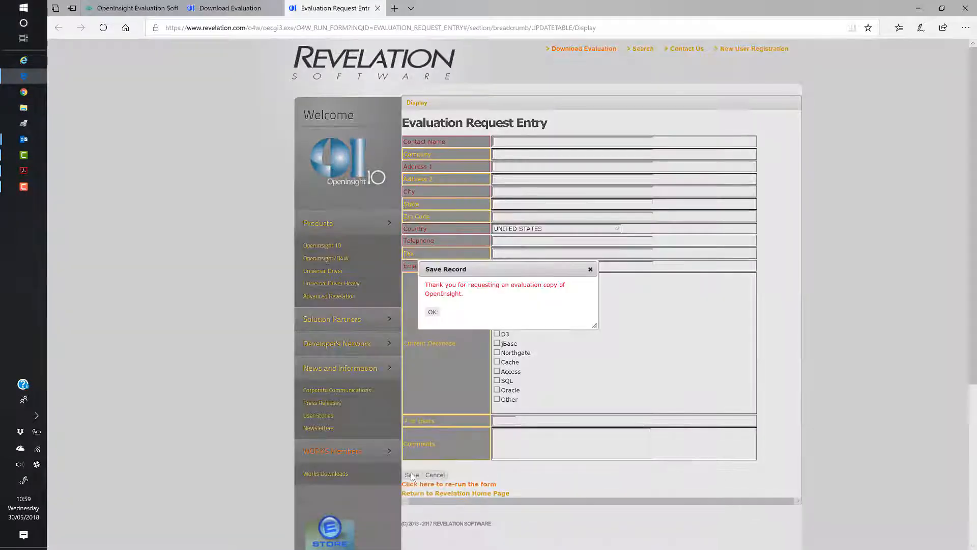
# Step: Dismiss the Save Record confirmation and close the Evaluation Request Entry tab
pyautogui.click(432, 312)
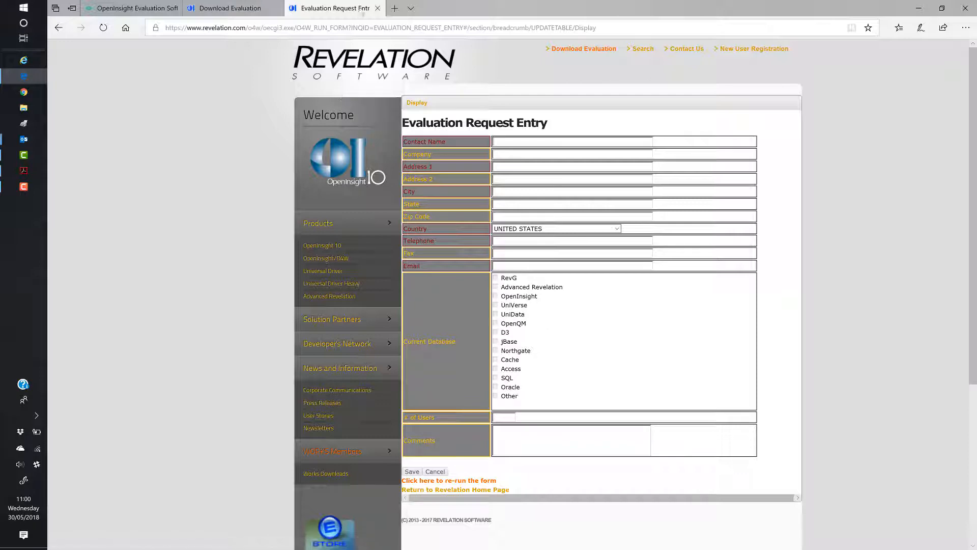
pyautogui.click(379, 10)
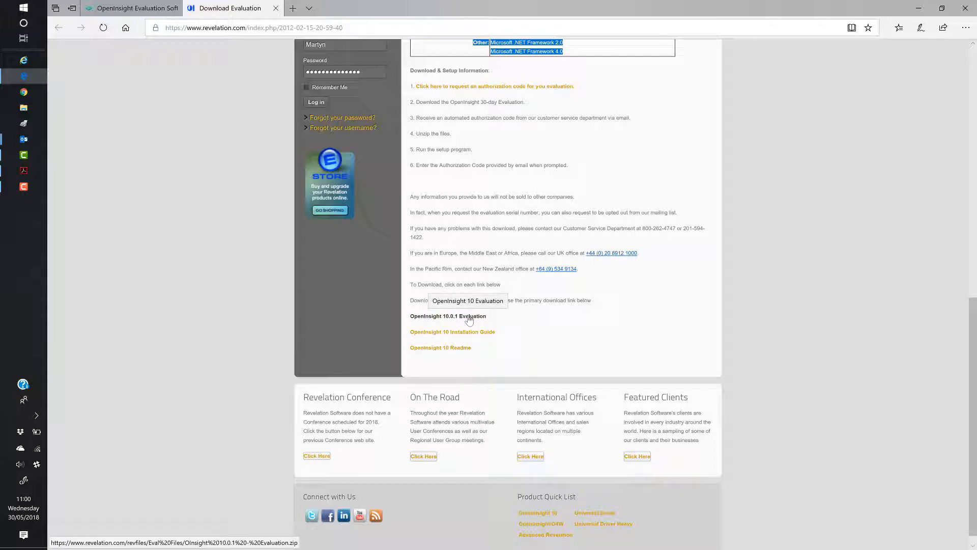
# Step: Download and save OInsight 10.0.1 - Evaluation.zip (374 MB) from the OpenInsight 10.0.1 Evaluation link
pyautogui.click(469, 318)
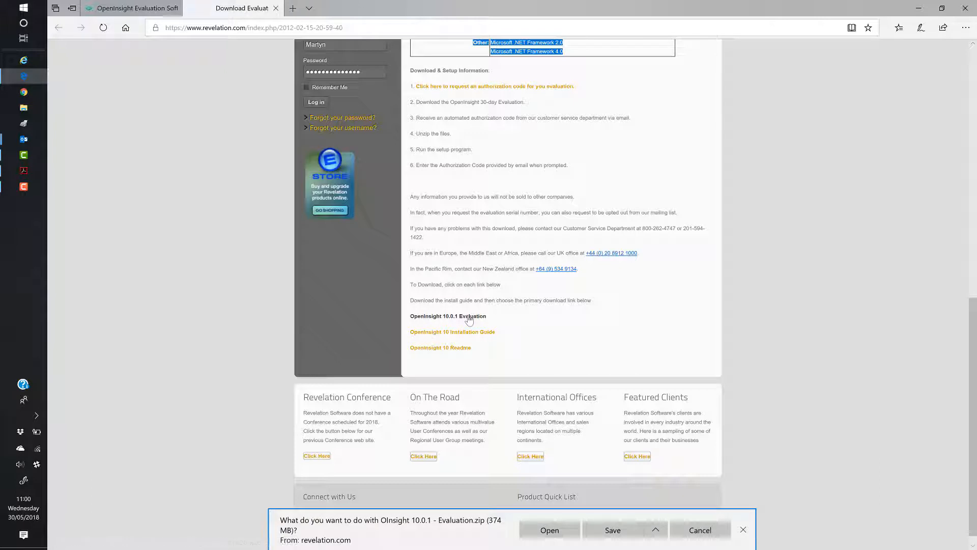
pyautogui.click(617, 532)
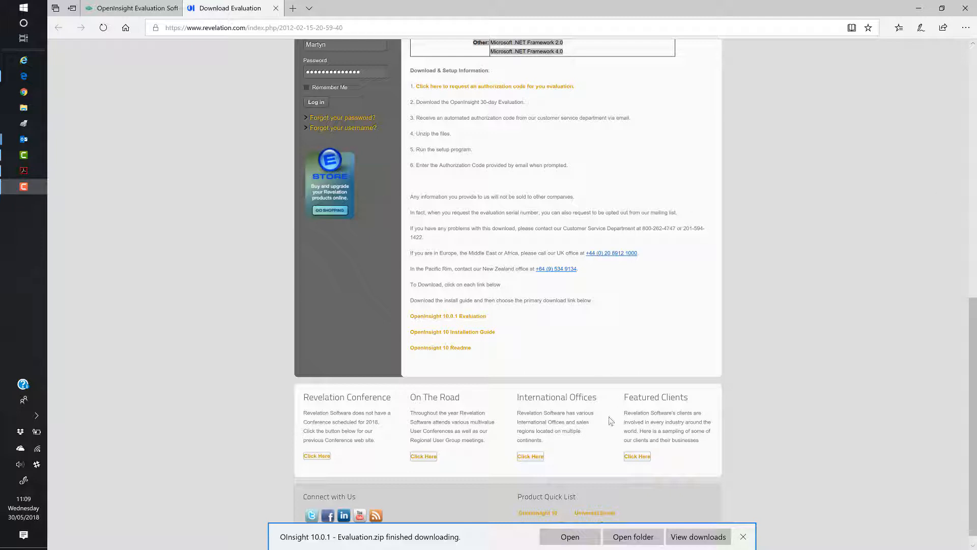
# Step: Extract OInsight 10.0.1 - Evaluation.zip into its suggested folder
pyautogui.click(632, 537)
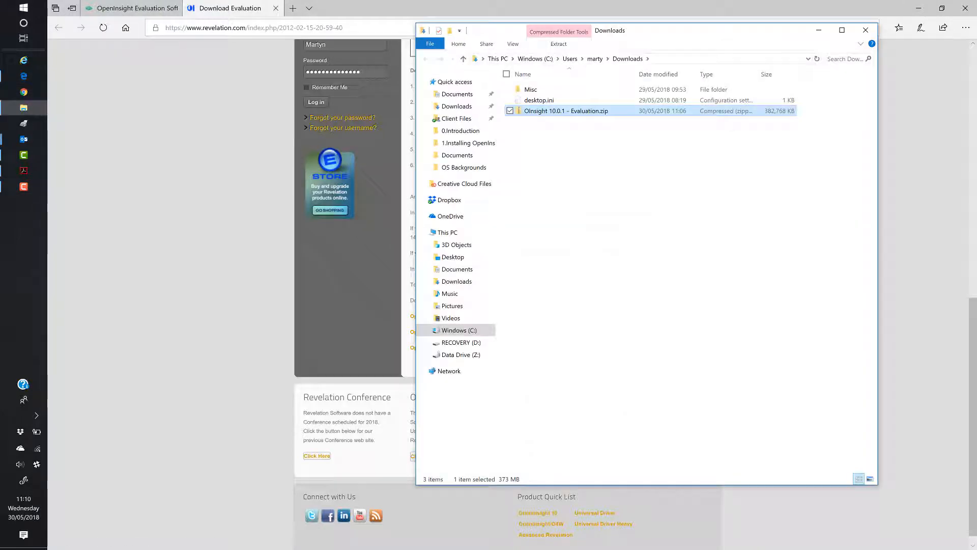
pyautogui.rightClick(556, 113)
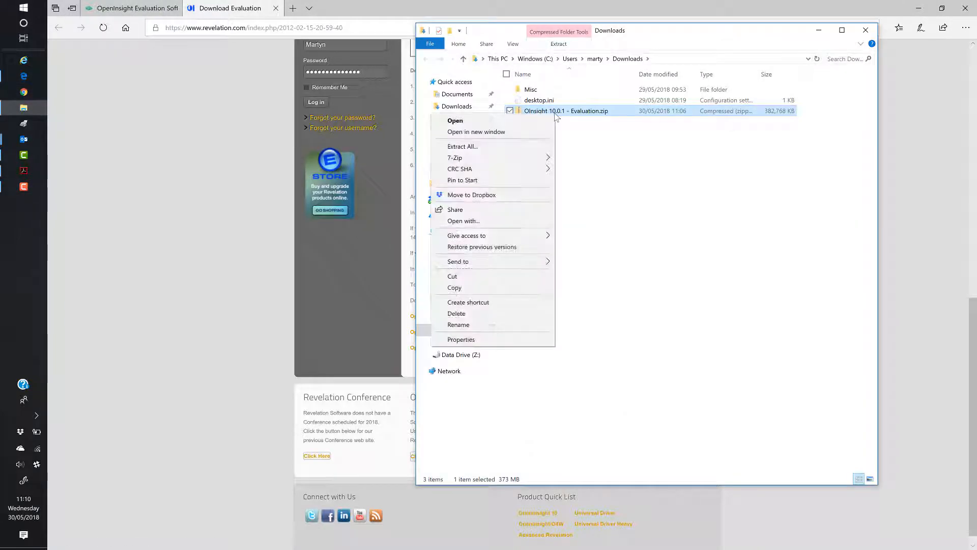
pyautogui.click(498, 143)
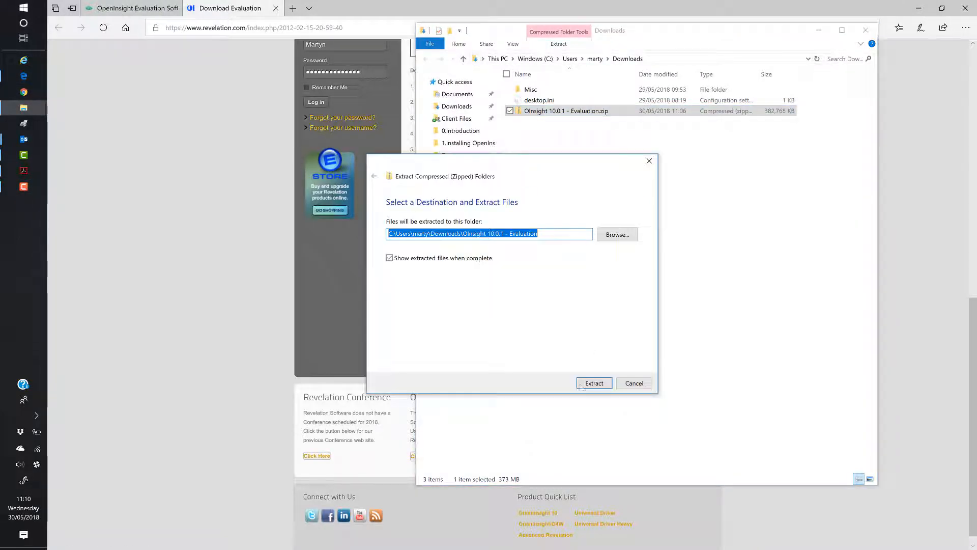
pyautogui.click(592, 386)
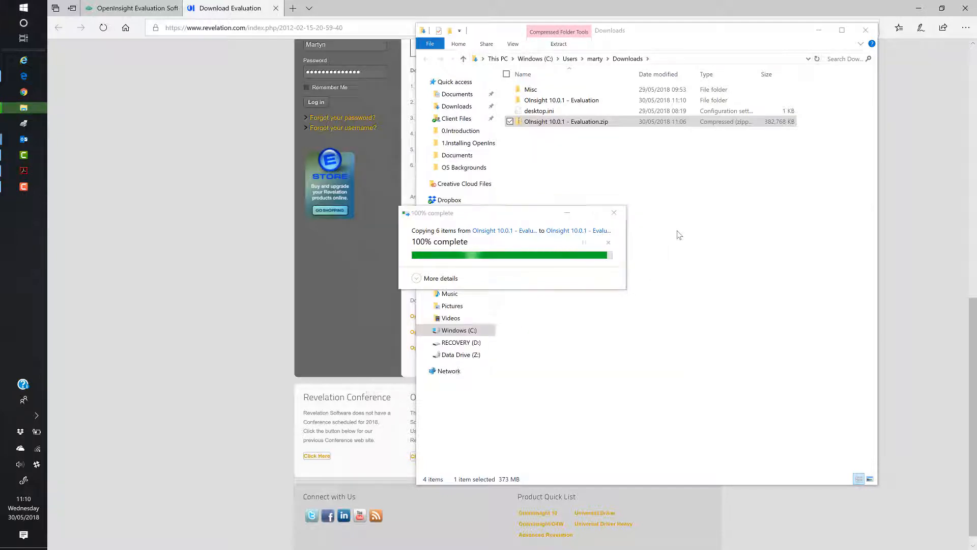
# Step: Open the extracted folder holding OI10Setup64.exe and the PDFs, then close Edge and all its tabs
pyautogui.click(867, 31)
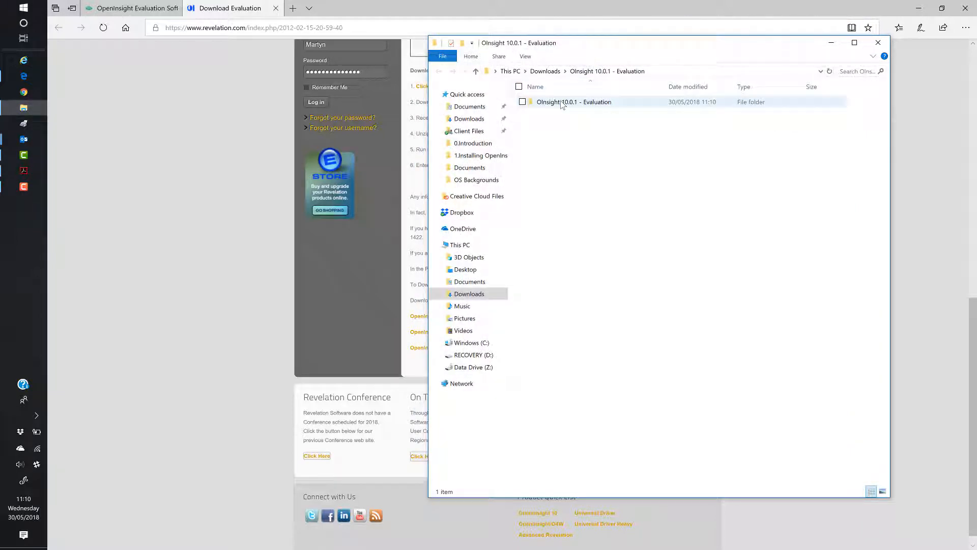
pyautogui.doubleClick(562, 103)
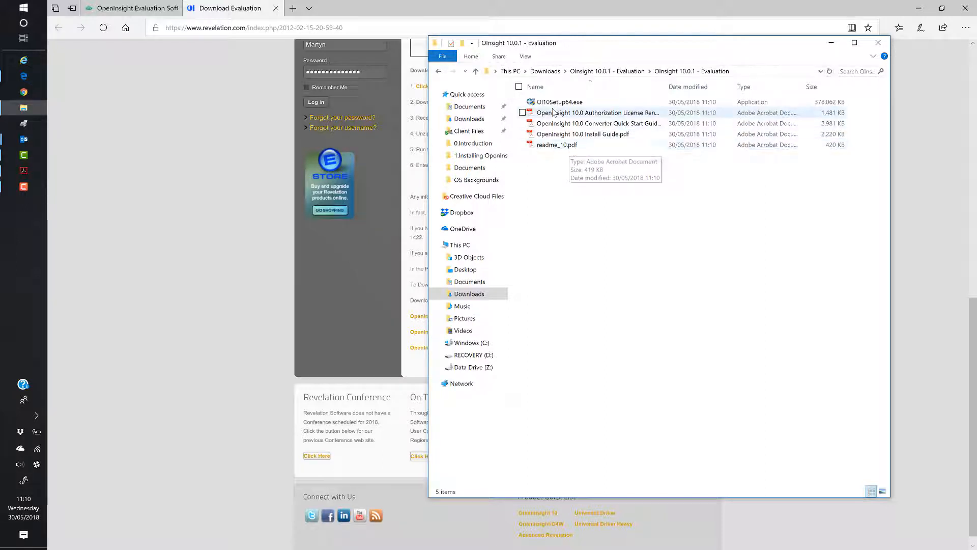
pyautogui.moveTo(559, 105)
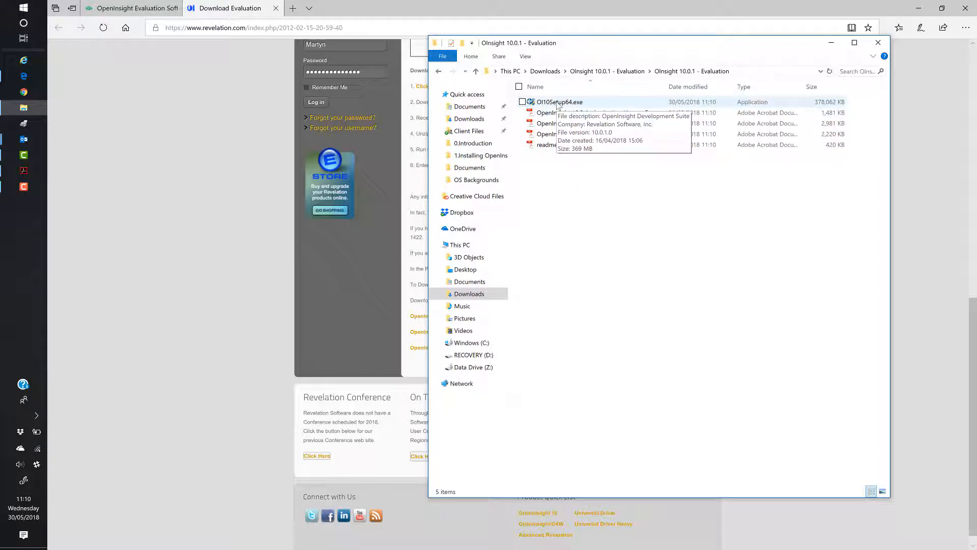
pyautogui.click(966, 9)
pyautogui.click(966, 9)
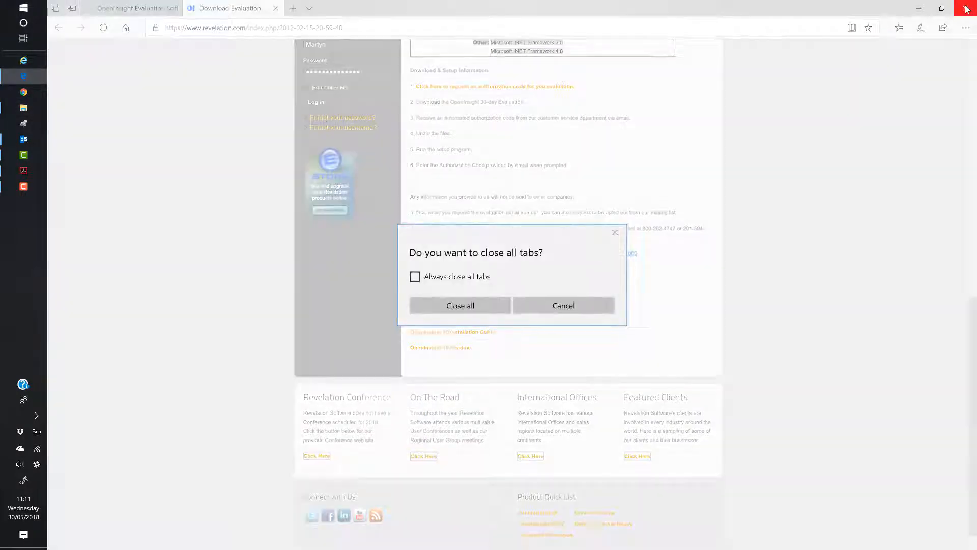
pyautogui.click(460, 308)
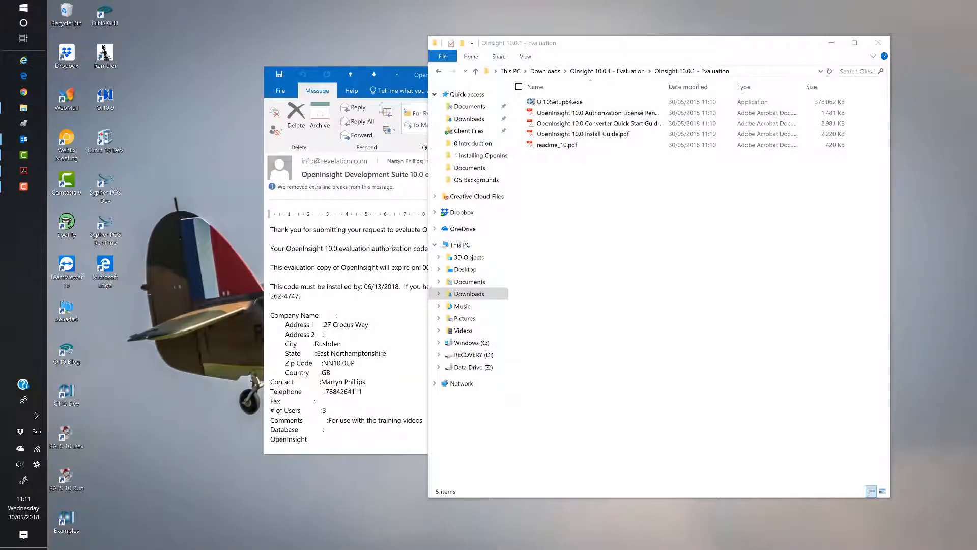
# Step: Copy the authorization code from the Revelation evaluation email, then minimise the message window
pyautogui.click(409, 76)
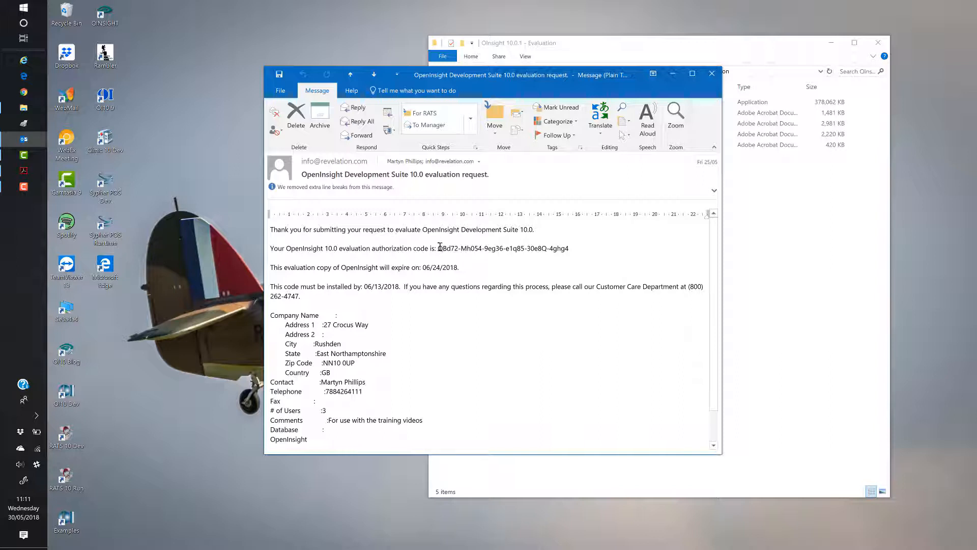
pyautogui.moveTo(438, 249); pyautogui.dragTo(570, 249)
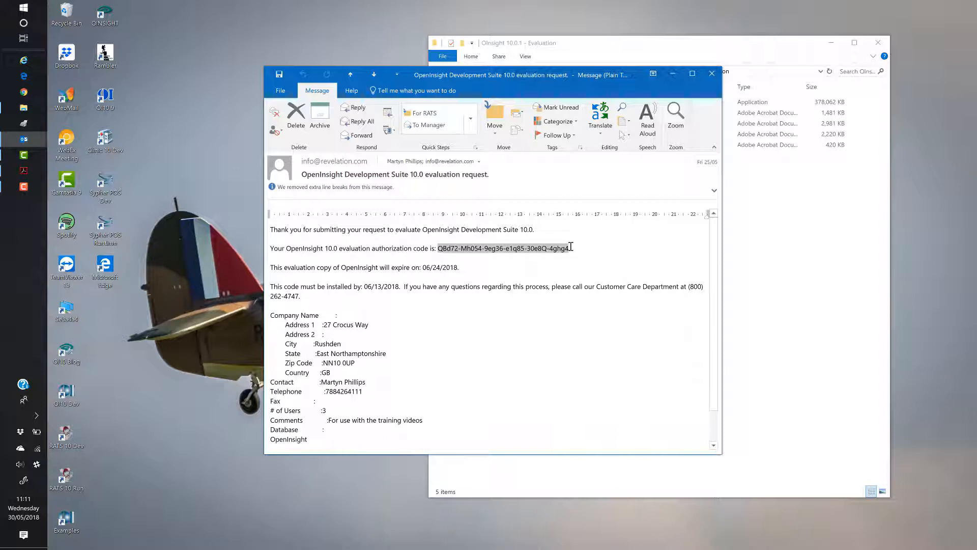
pyautogui.rightClick(561, 251)
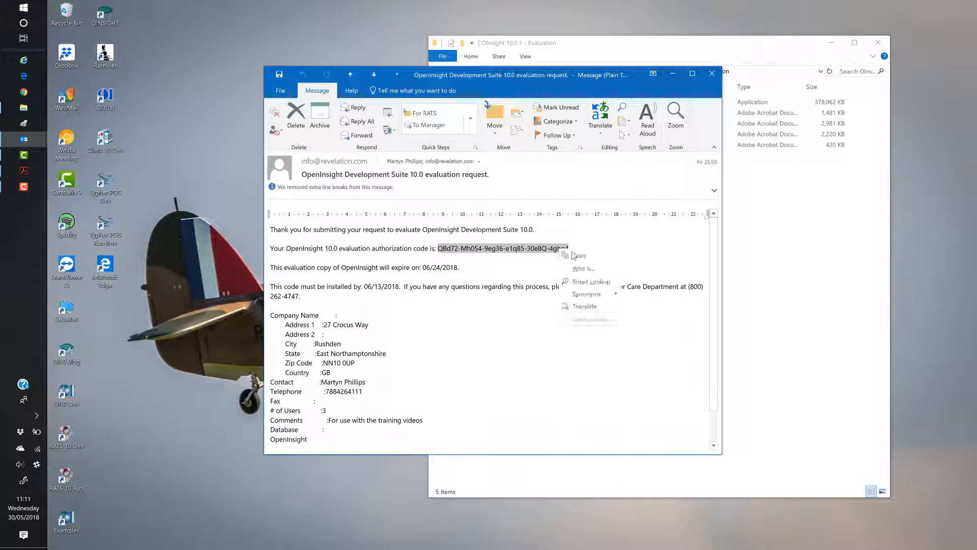
pyautogui.click(578, 255)
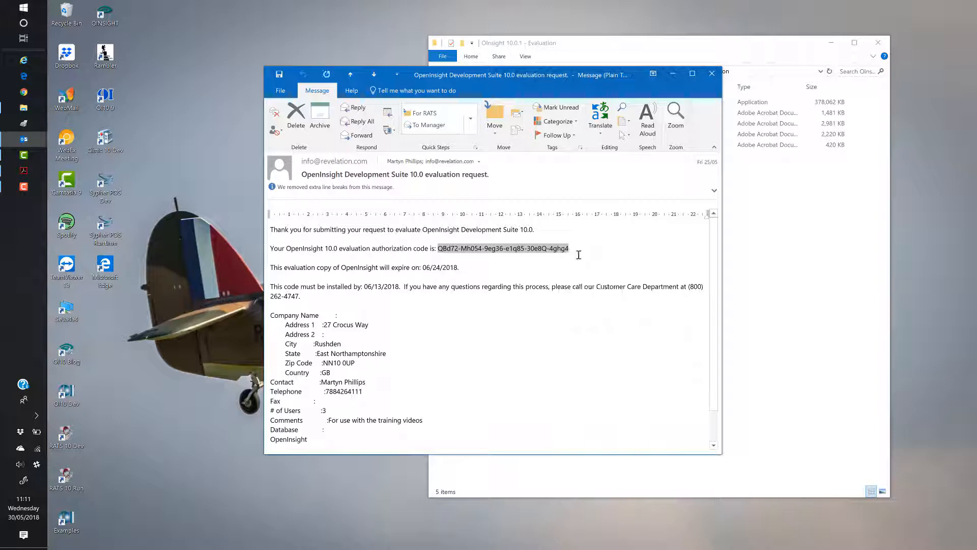
pyautogui.click(671, 75)
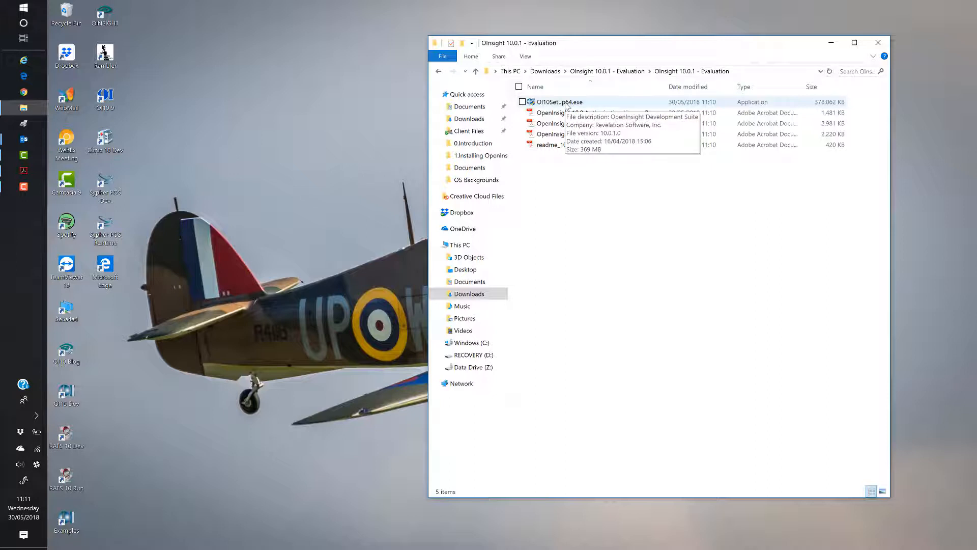
# Step: Run OI10Setup64.exe as administrator and allow it through Norton Download Insight's warning
pyautogui.rightClick(554, 104)
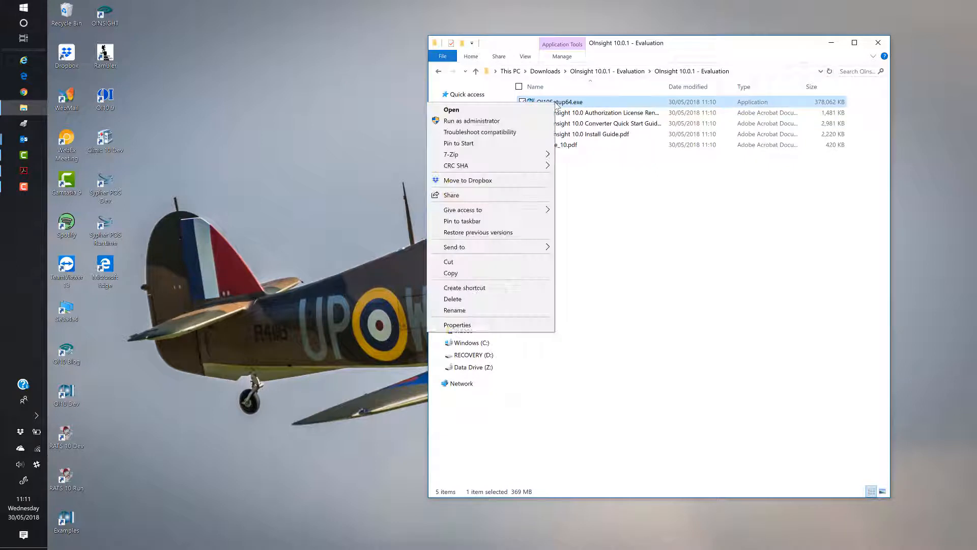
pyautogui.click(493, 122)
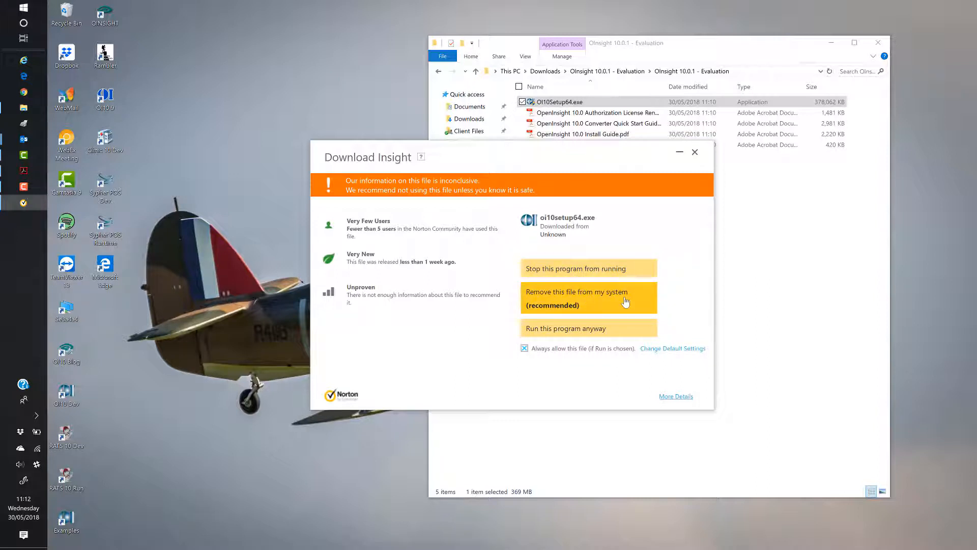
pyautogui.click(599, 333)
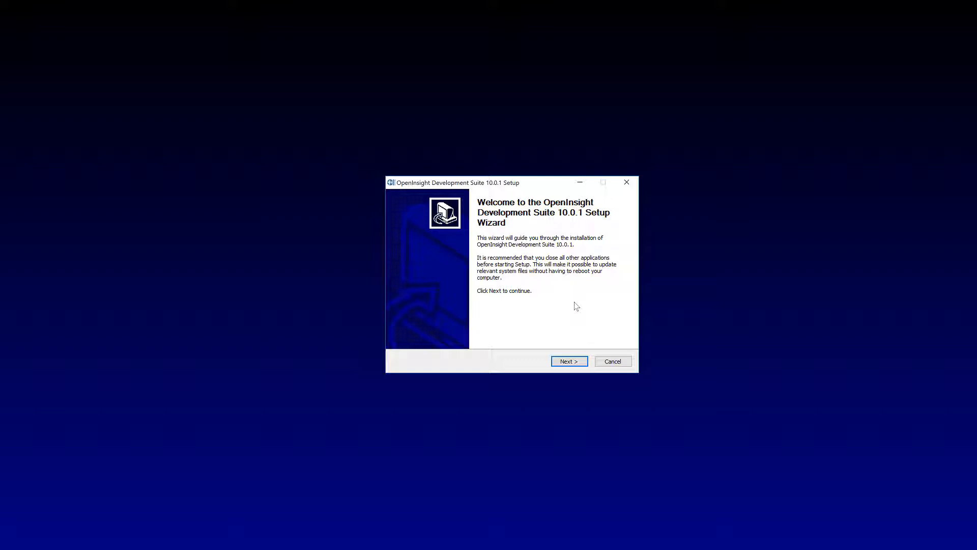
# Step: Scroll through the license text, tick 'I accept the terms of the License Agreement', and continue
pyautogui.click(569, 363)
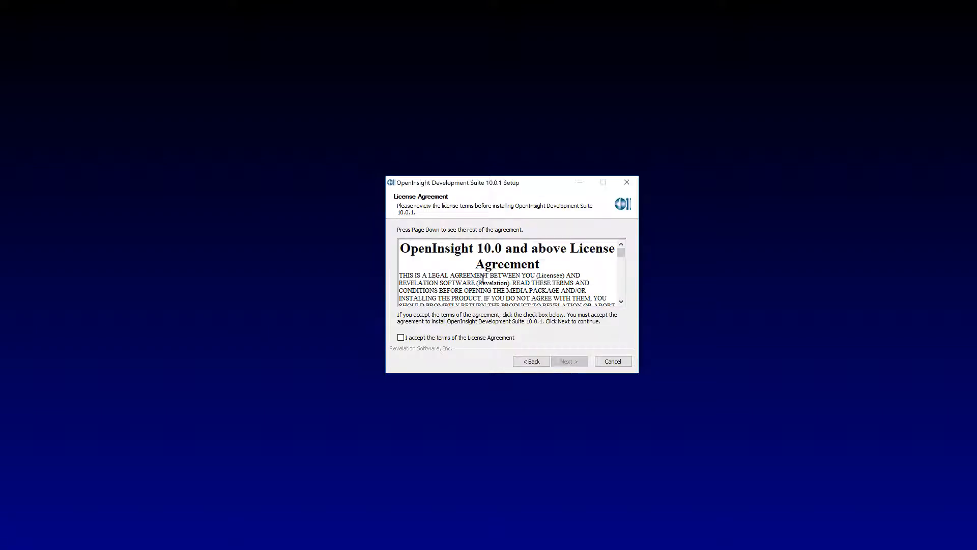
pyautogui.scroll(-5, 522, 280)
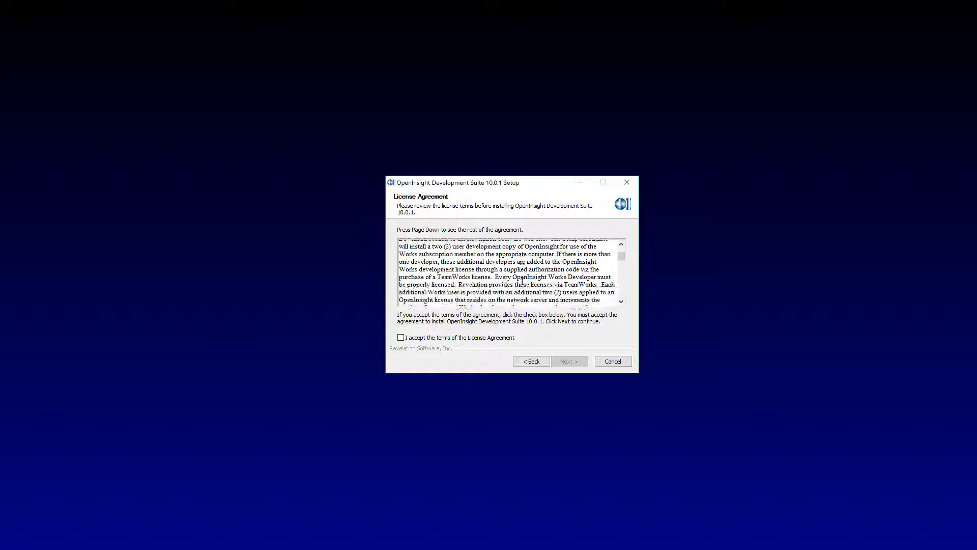
pyautogui.scroll(-3, 523, 280)
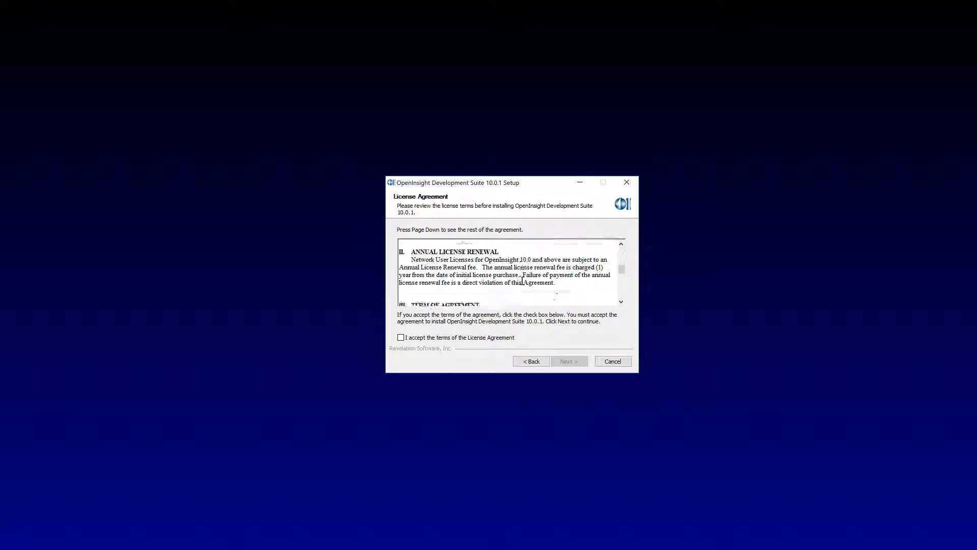
pyautogui.scroll(-3, 523, 280)
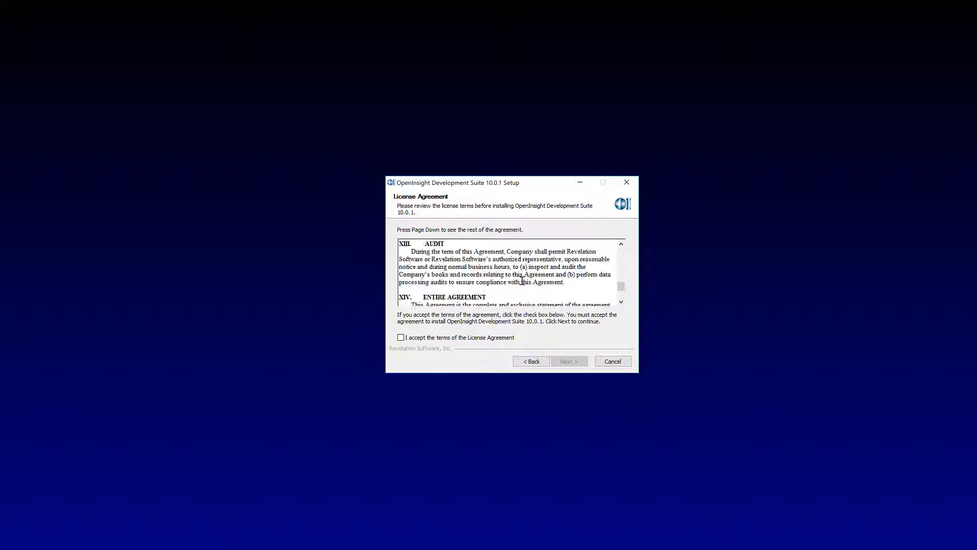
pyautogui.scroll(-3, 522, 281)
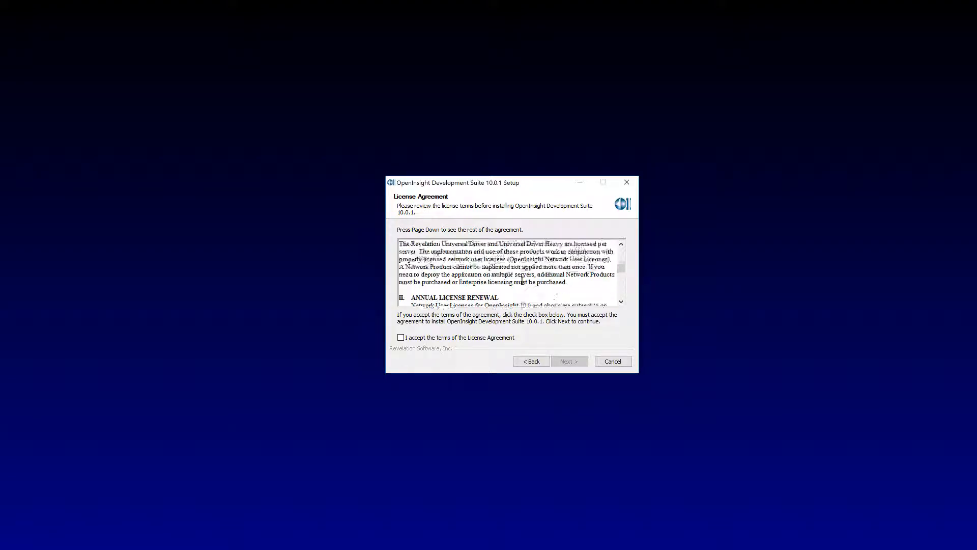
pyautogui.scroll(10, 523, 281)
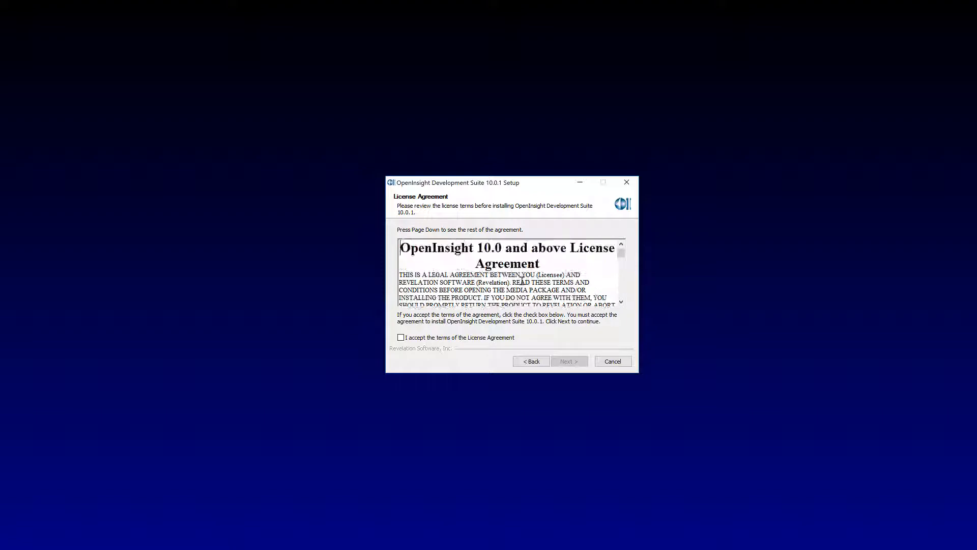
pyautogui.click(400, 338)
pyautogui.click(571, 363)
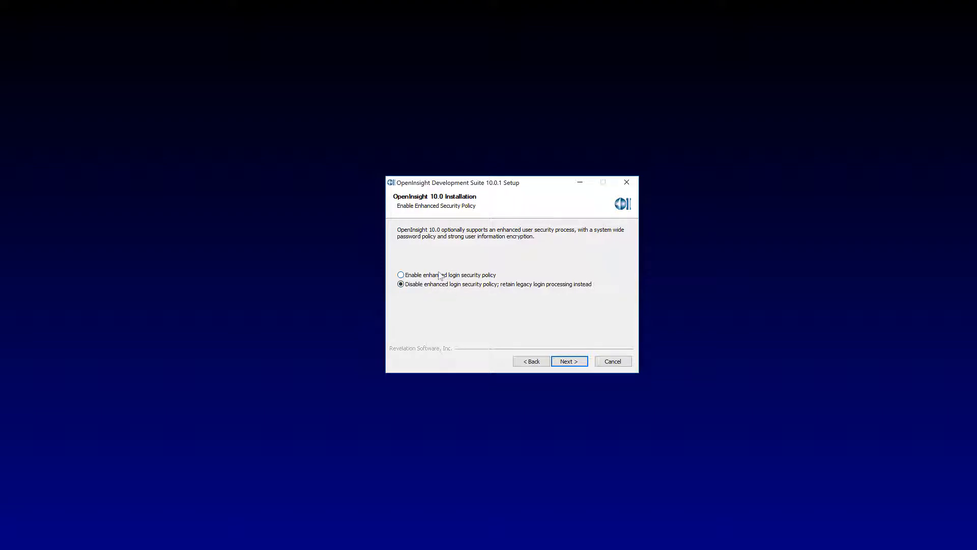
# Step: Choose 'Enable enhanced login security policy', paste the authorization code, and continue to C:\Revsoft\OInsight10 location
pyautogui.click(439, 275)
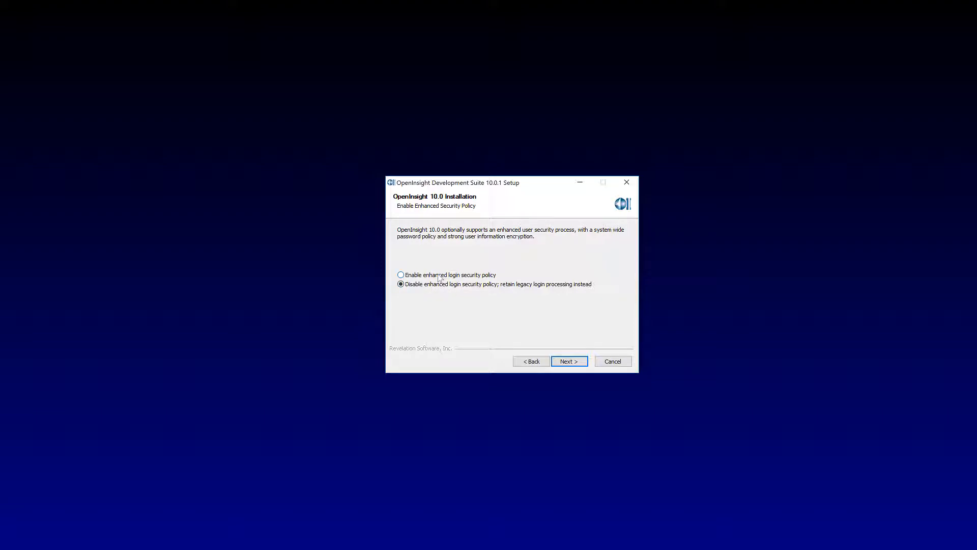
pyautogui.click(572, 364)
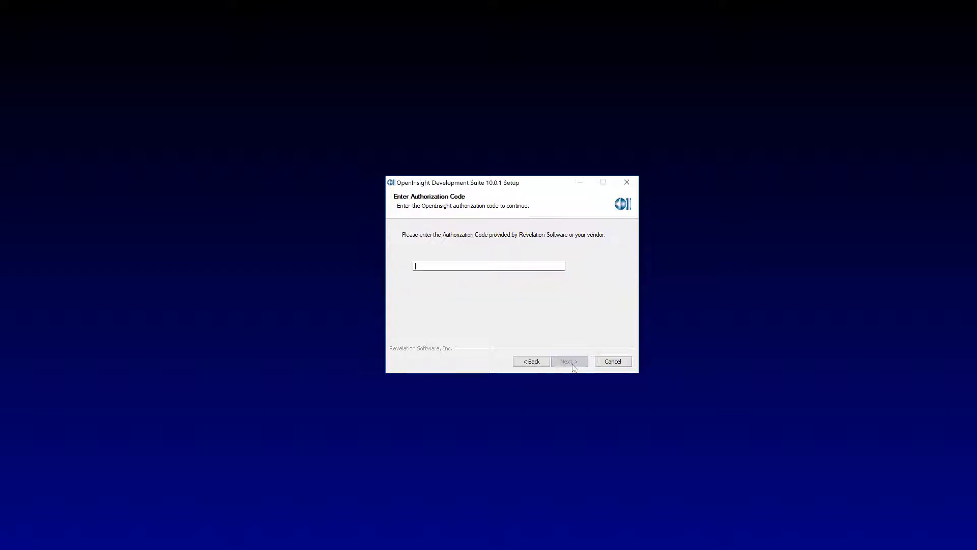
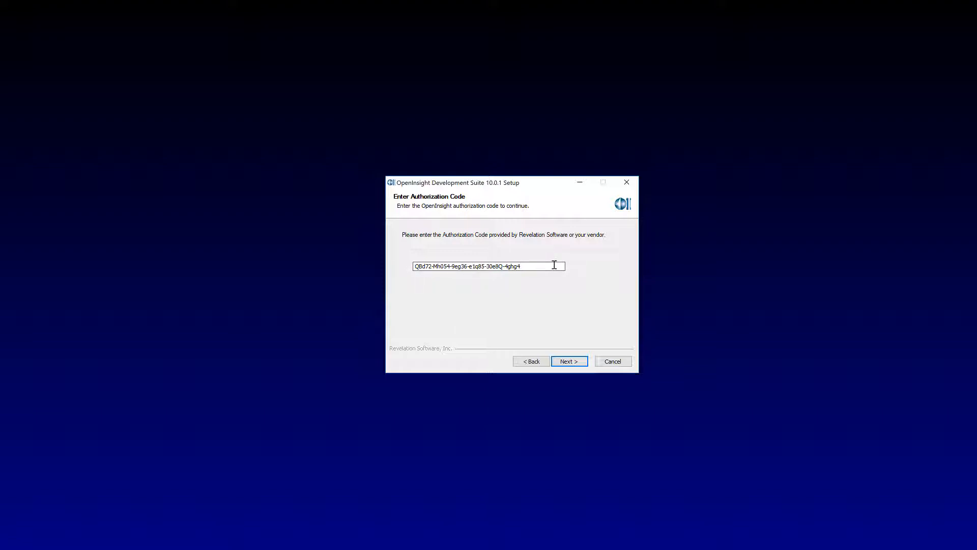
pyautogui.click(569, 362)
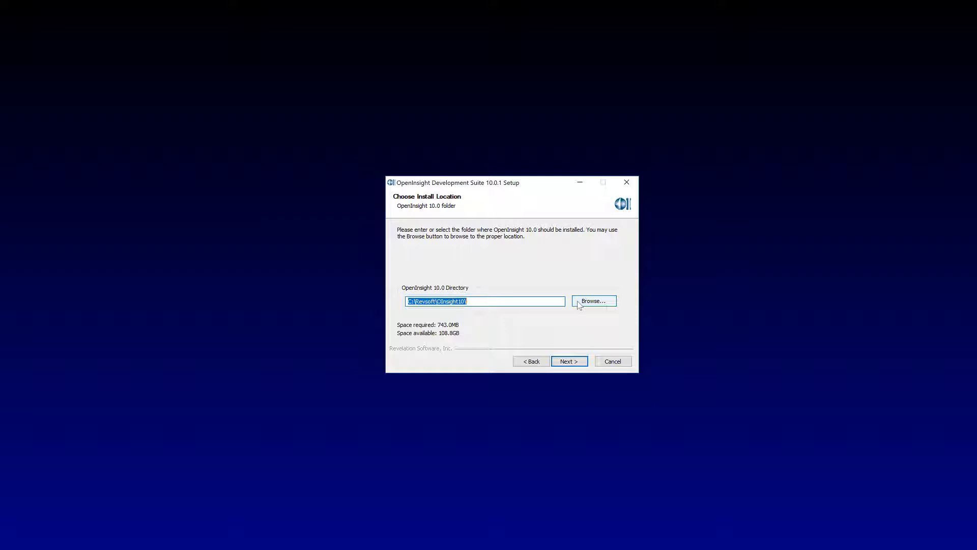
# Step: Shorten the install folder to C:\Revsoft and advance to the Choose Start Menu Folder page
pyautogui.click(539, 303)
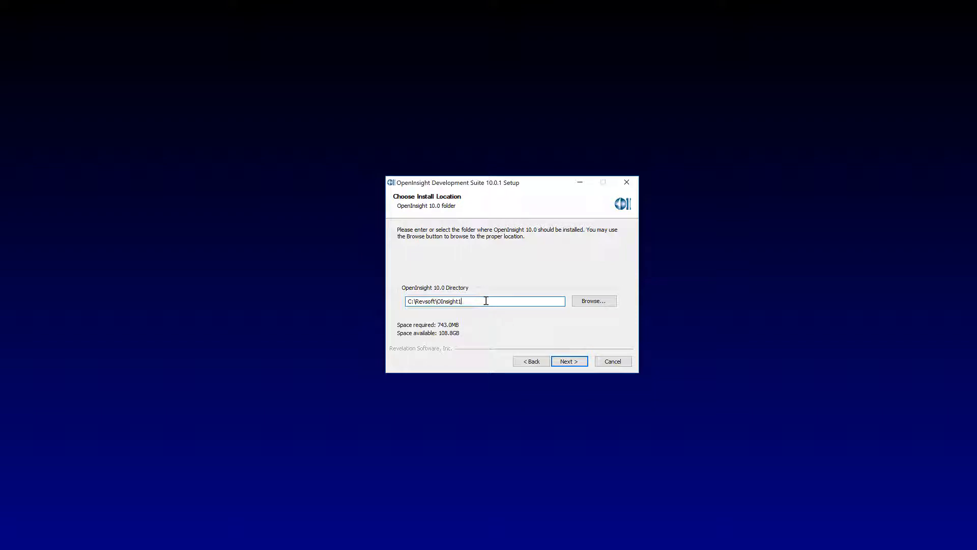
pyautogui.press('BackSpace')
pyautogui.press('BackSpace')
pyautogui.press('BackSpace')
pyautogui.press('BackSpace')
pyautogui.press('BackSpace')
pyautogui.press('BackSpace')
pyautogui.press('BackSpace')
pyautogui.press('BackSpace')
pyautogui.press('BackSpace')
pyautogui.press('BackSpace')
pyautogui.press('BackSpace')
pyautogui.press('BackSpace')
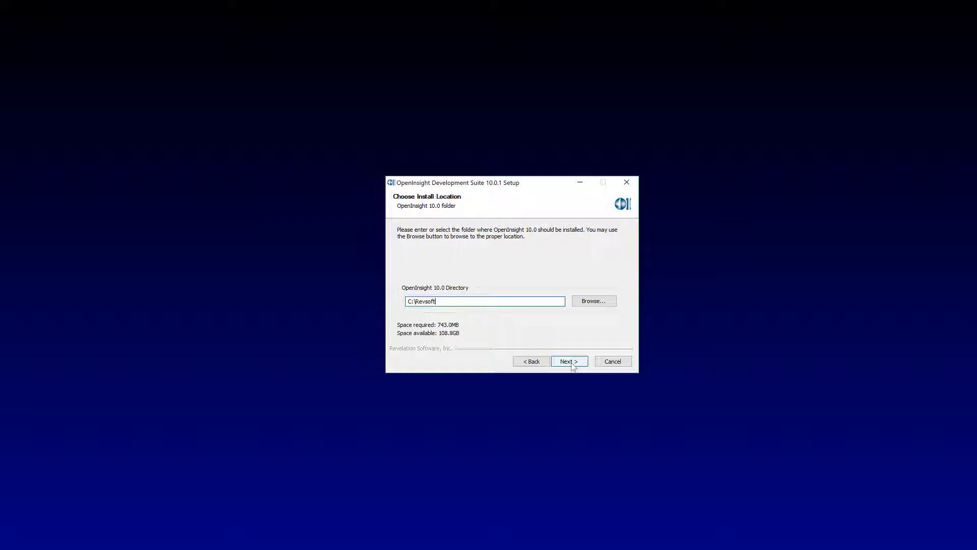
pyautogui.click(572, 363)
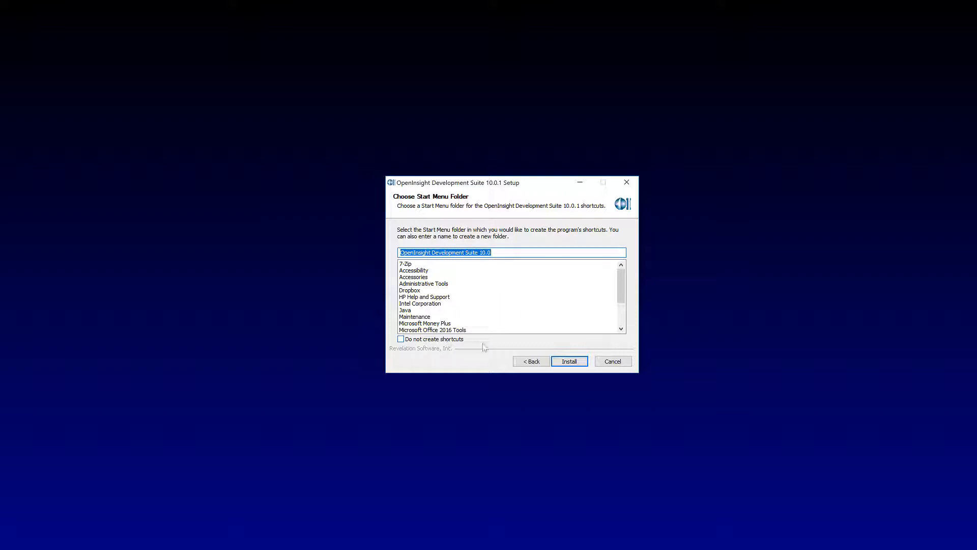
# Step: Install the suite, acknowledge the ClientSetup reminder, and finish with Show Readme unticked
pyautogui.click(570, 364)
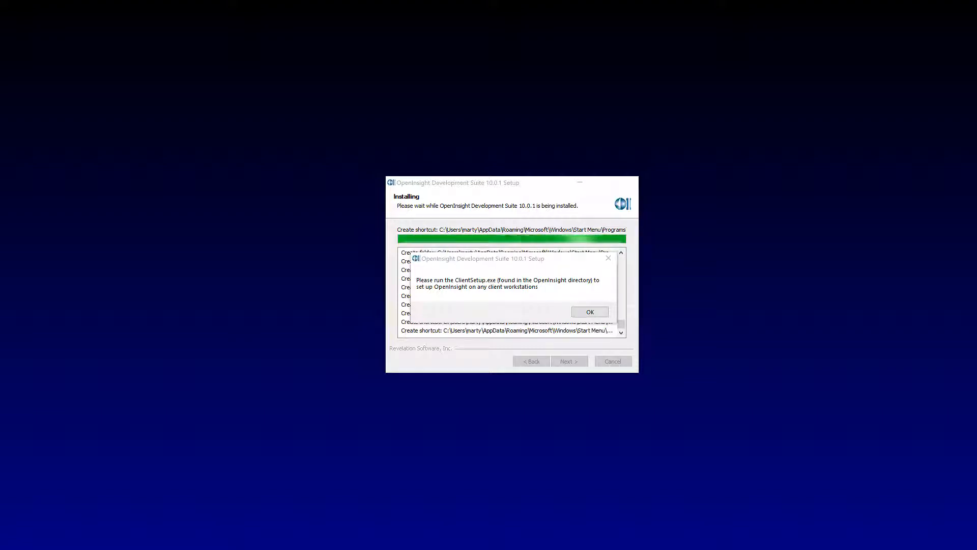
pyautogui.click(586, 313)
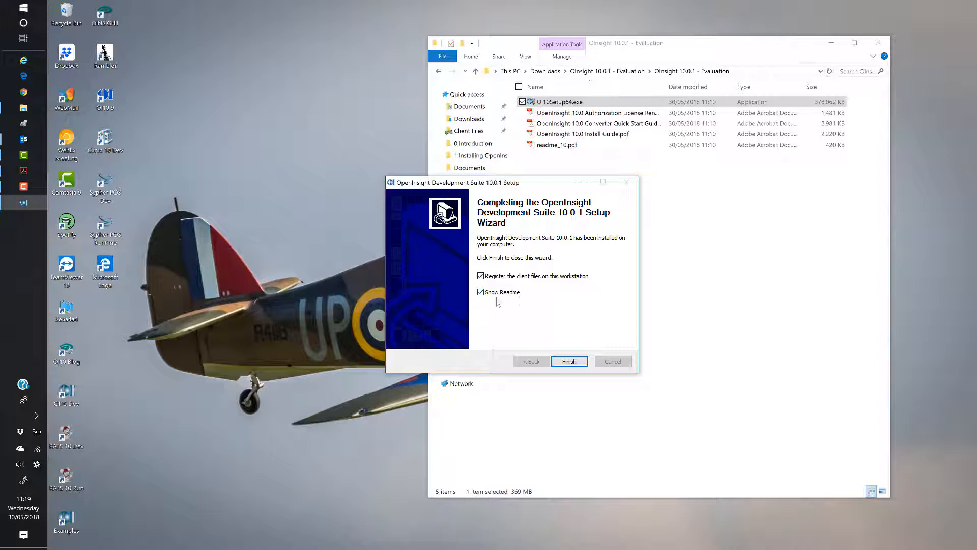
pyautogui.click(482, 294)
pyautogui.click(576, 364)
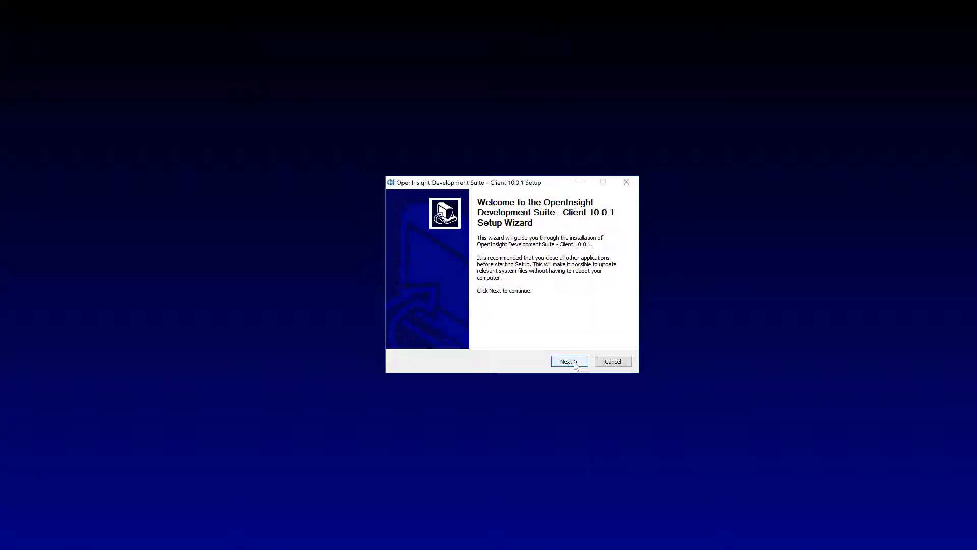
# Step: Accept the Client 10.0.1 licence agreement and continue to the client files folder page
pyautogui.click(576, 364)
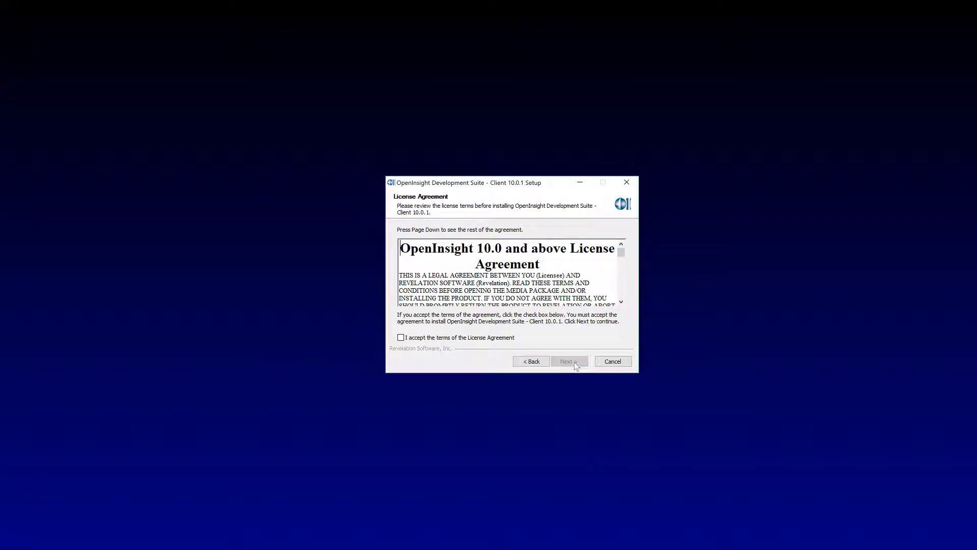
pyautogui.click(401, 338)
pyautogui.scroll(-15, 555, 287)
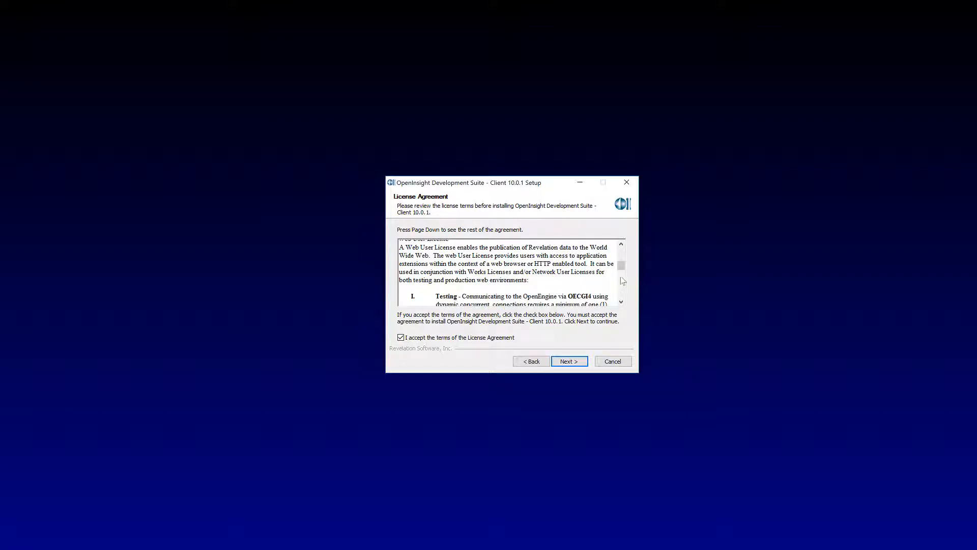
pyautogui.moveTo(622, 265); pyautogui.dragTo(606, 194)
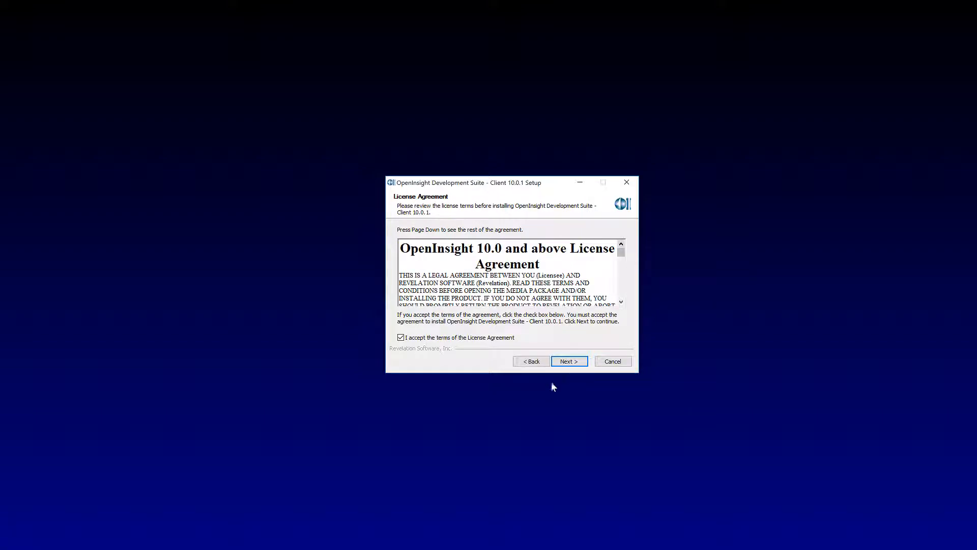
pyautogui.click(570, 362)
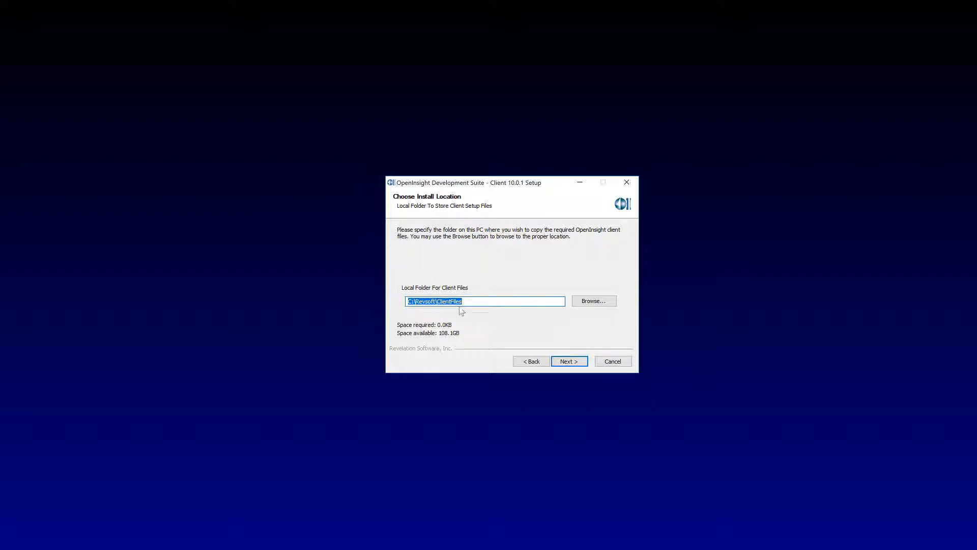
# Step: Install the client files to C:\Revsoft\ClientFiles, including the optional .NET 2.0 components
pyautogui.click(571, 362)
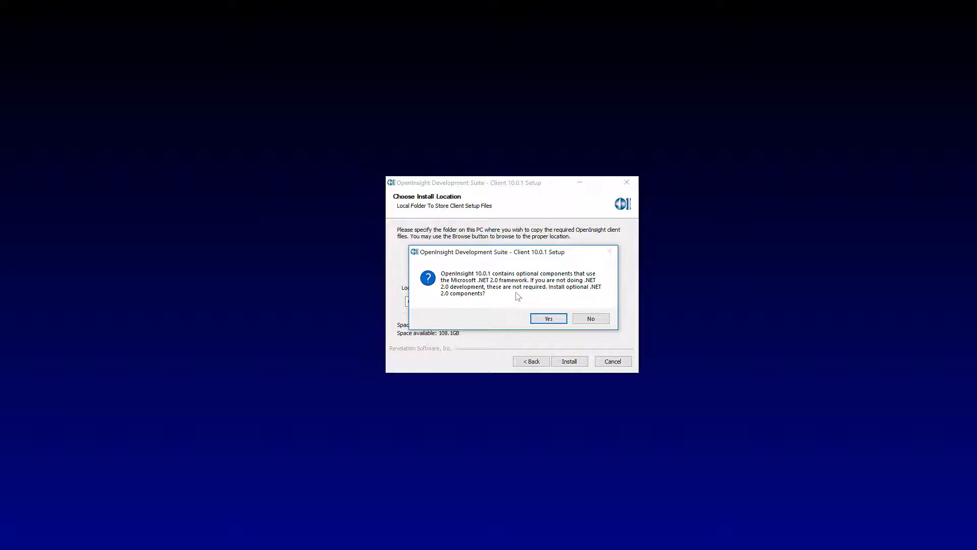
pyautogui.click(553, 321)
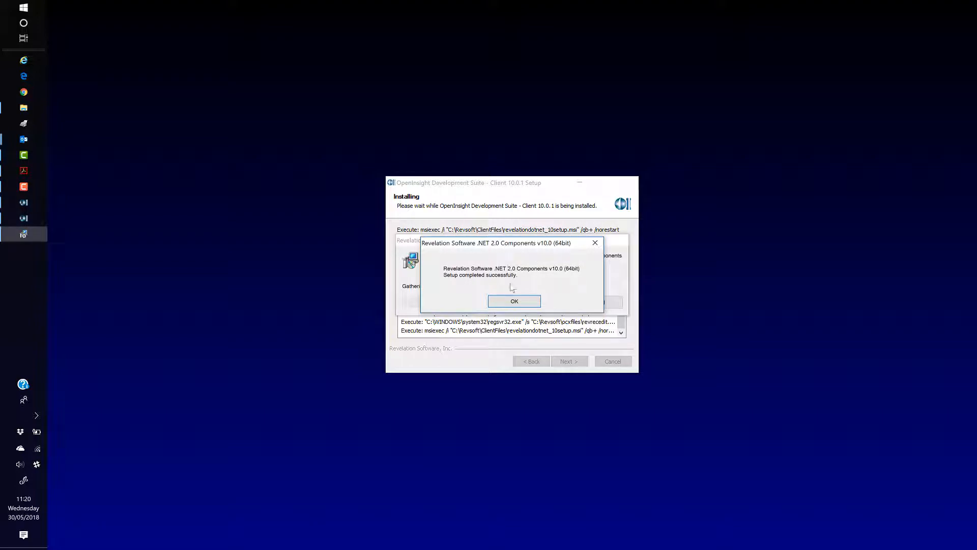
pyautogui.click(515, 301)
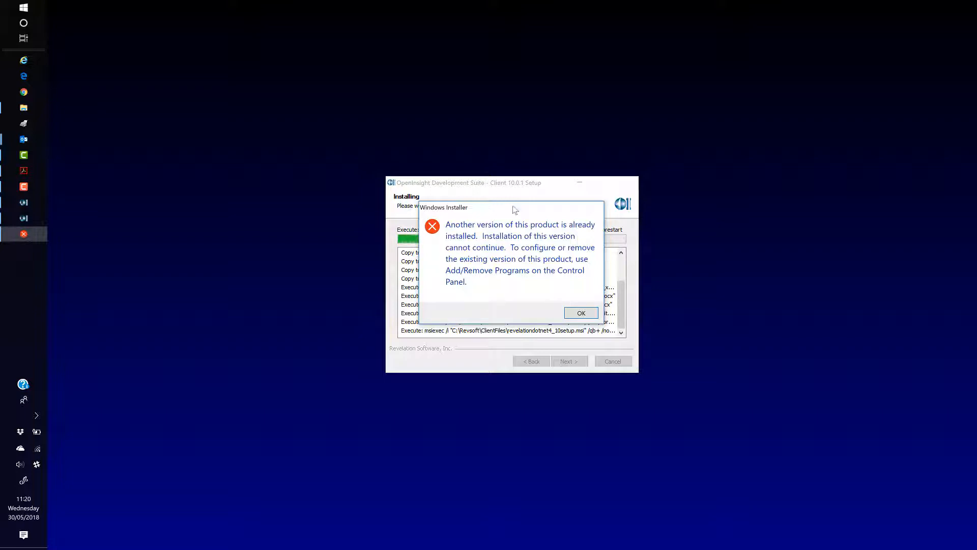
# Step: Dismiss the .NET 4 already-installed error and BFS Support message, then finish without the readme
pyautogui.moveTo(512, 336); pyautogui.dragTo(519, 241)
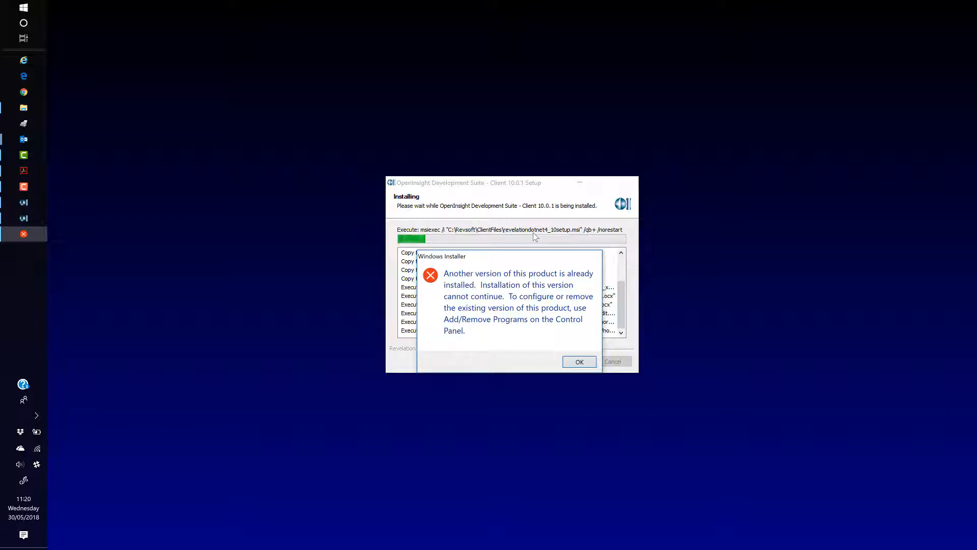
pyautogui.click(587, 366)
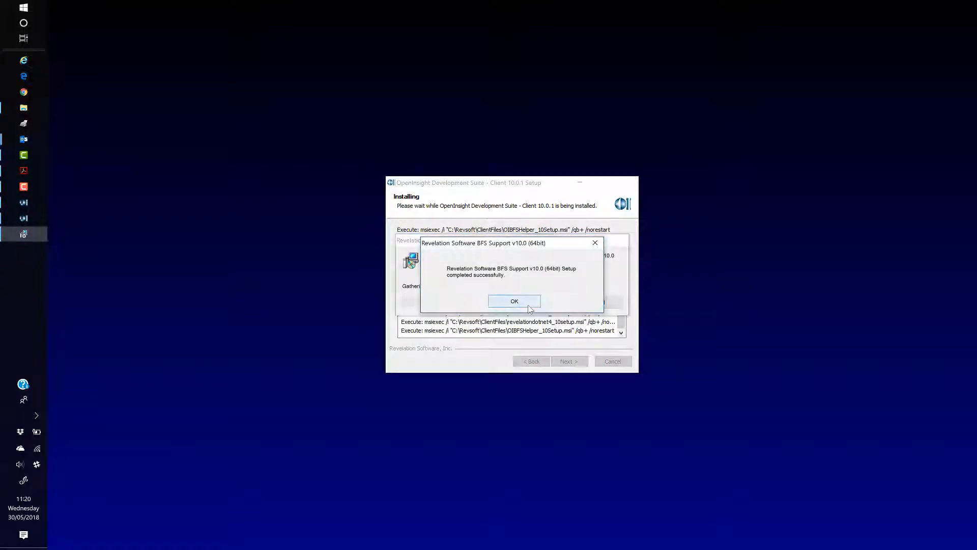
pyautogui.click(529, 305)
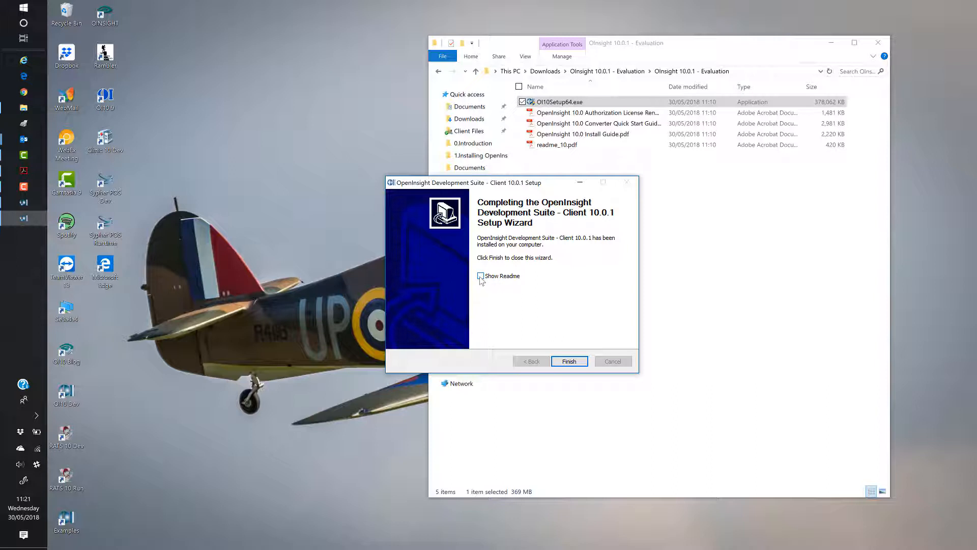
pyautogui.click(481, 277)
pyautogui.click(571, 363)
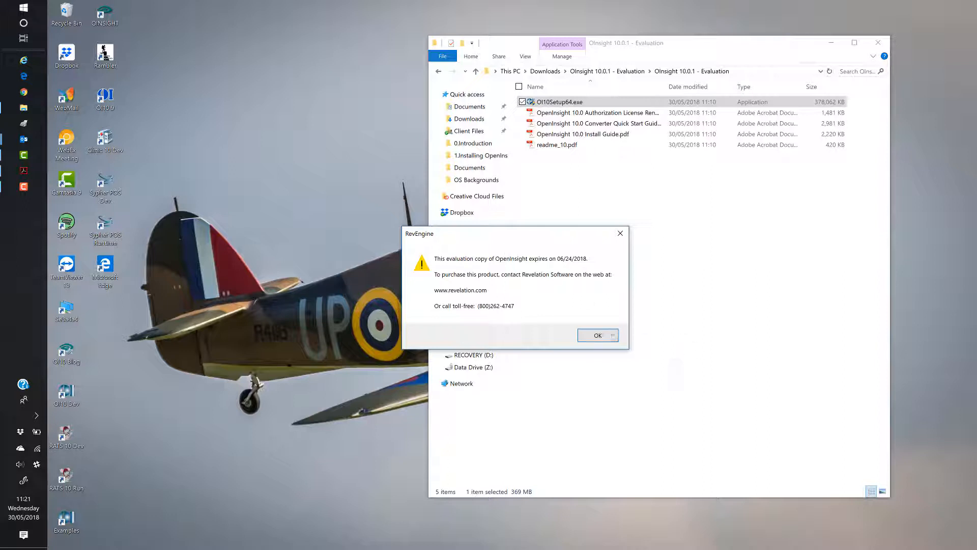
# Step: Dismiss the RevEngine evaluation-expiry notice and close the File Explorer window
pyautogui.click(611, 336)
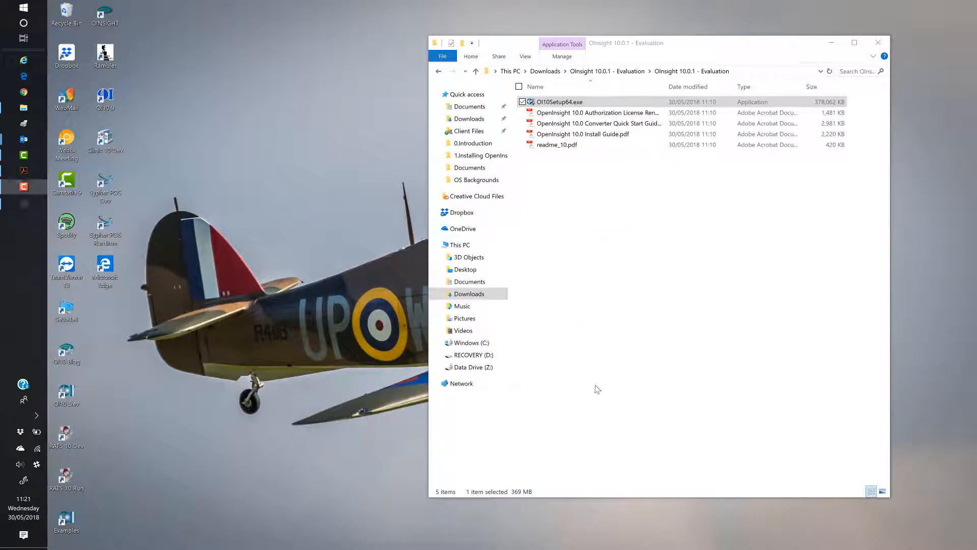
pyautogui.click(878, 43)
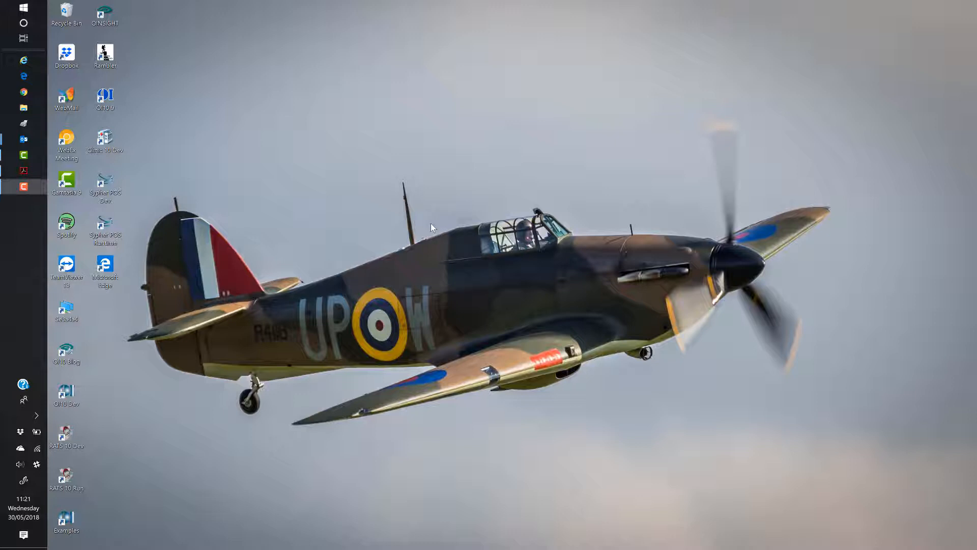
# Step: Pin OpenInsight Sysprog to Start from the Start menu
pyautogui.click(23, 9)
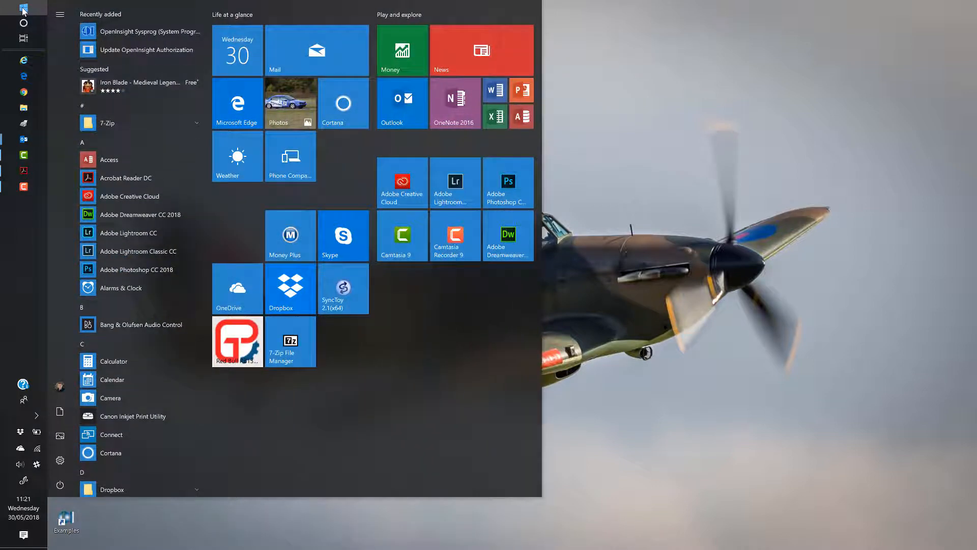
pyautogui.click(134, 34)
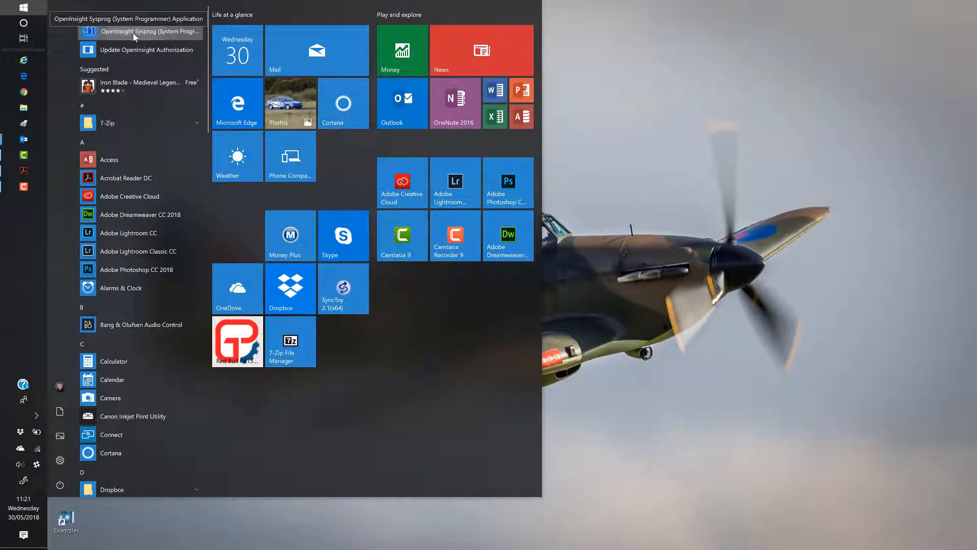
pyautogui.rightClick(134, 33)
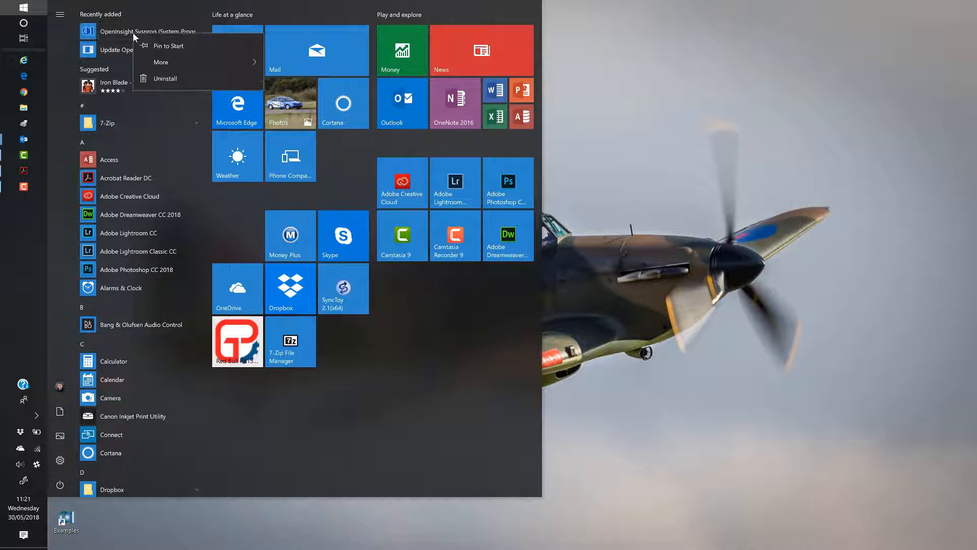
pyautogui.click(163, 47)
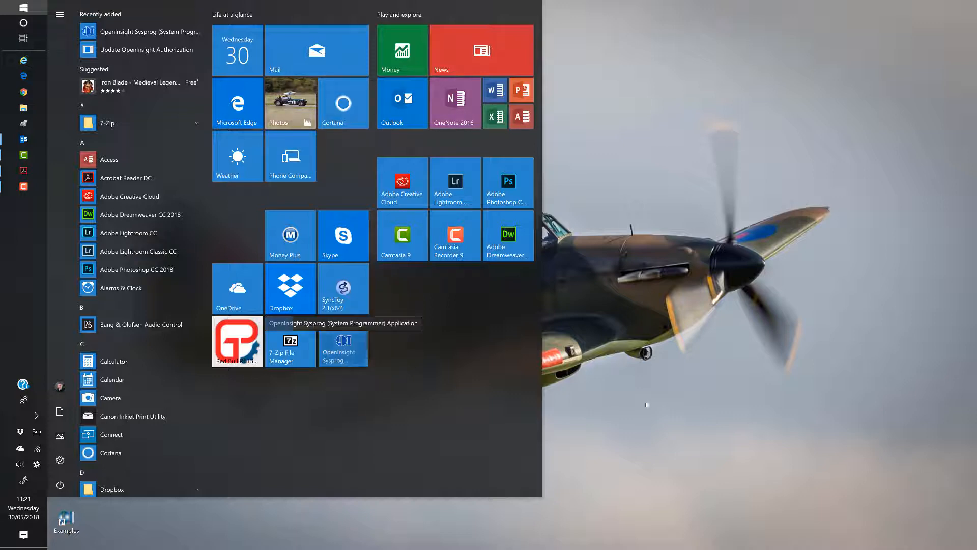
# Step: Drag the tile to the desktop as a shortcut named 'OI10 Eval for Videos'
pyautogui.moveTo(344, 346); pyautogui.dragTo(646, 401)
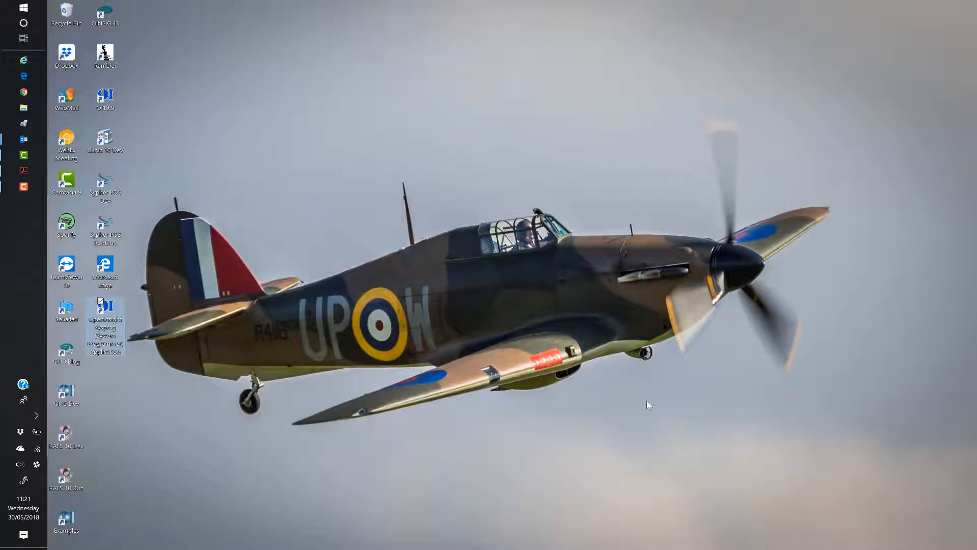
pyautogui.click(105, 337)
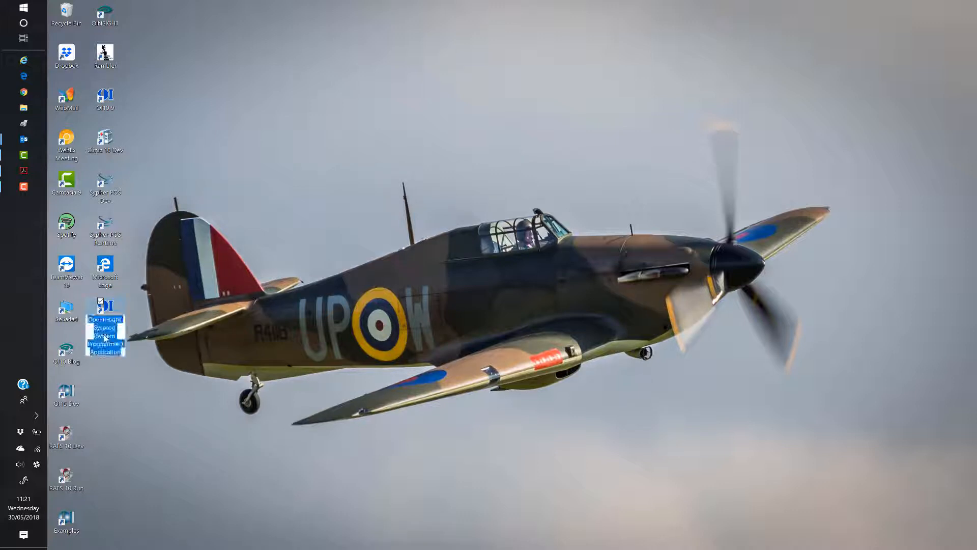
pyautogui.write('OI10')
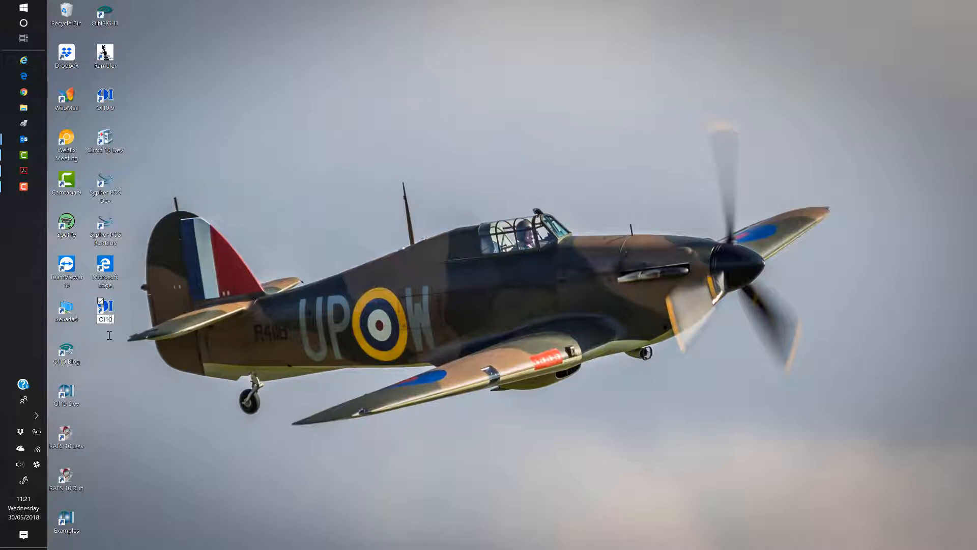
pyautogui.write(' Eval for Videos')
pyautogui.press('Return')
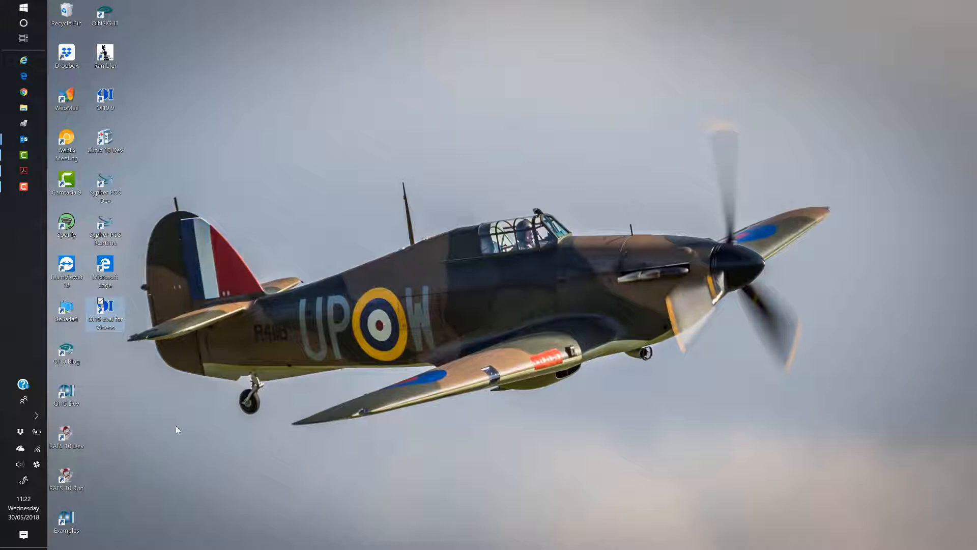
# Step: Launch from the OI10 Eval for Videos shortcut, dismiss the expiry notice, and log in to SYSPROG with its password
pyautogui.doubleClick(107, 314)
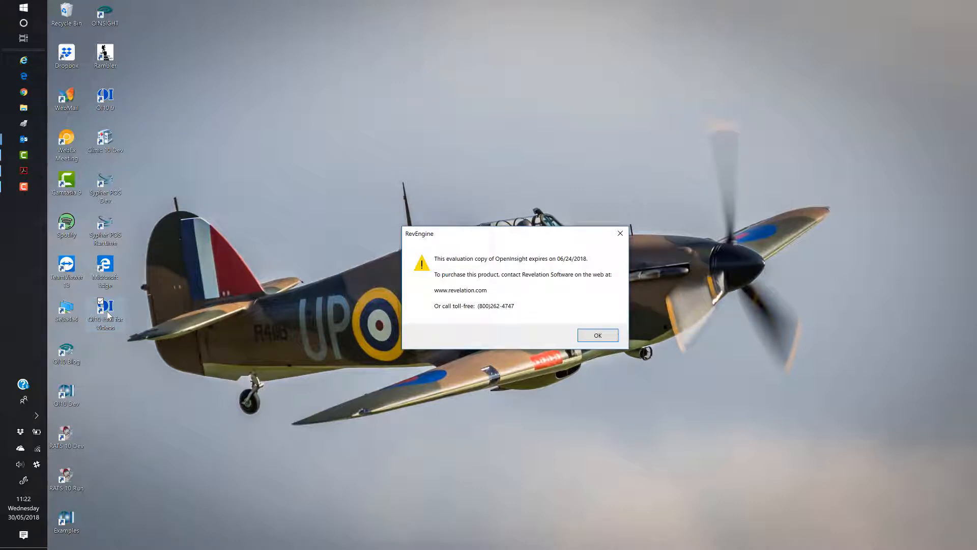
pyautogui.click(598, 335)
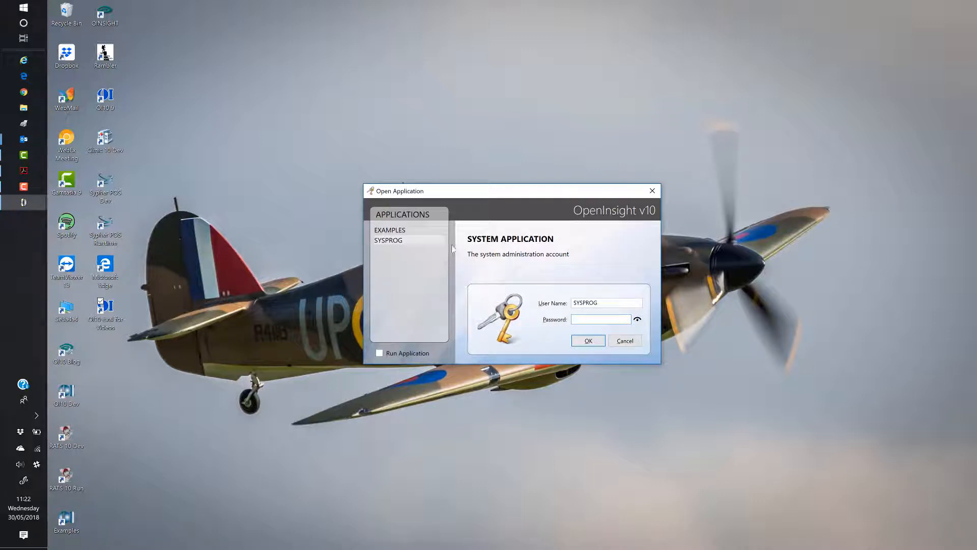
pyautogui.click(395, 232)
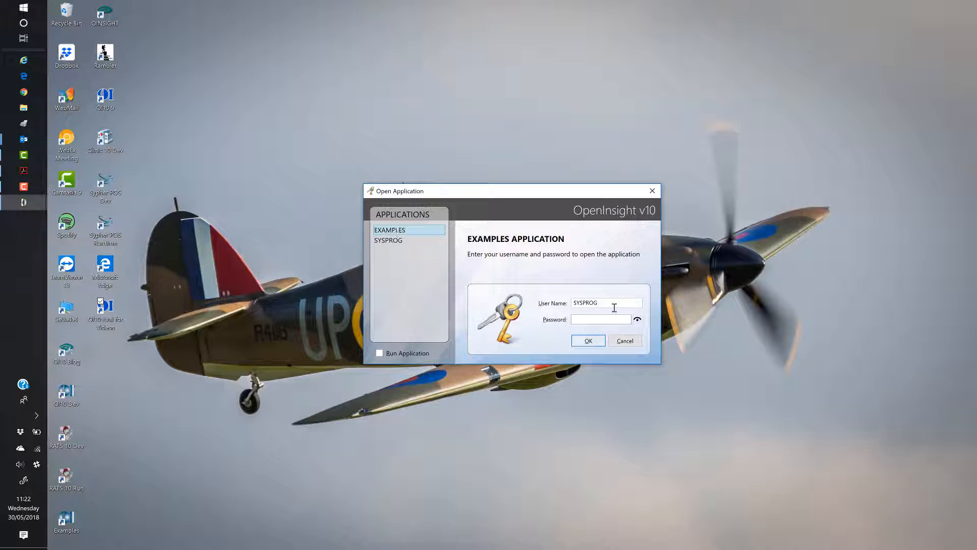
pyautogui.click(607, 302)
pyautogui.doubleClick(607, 302)
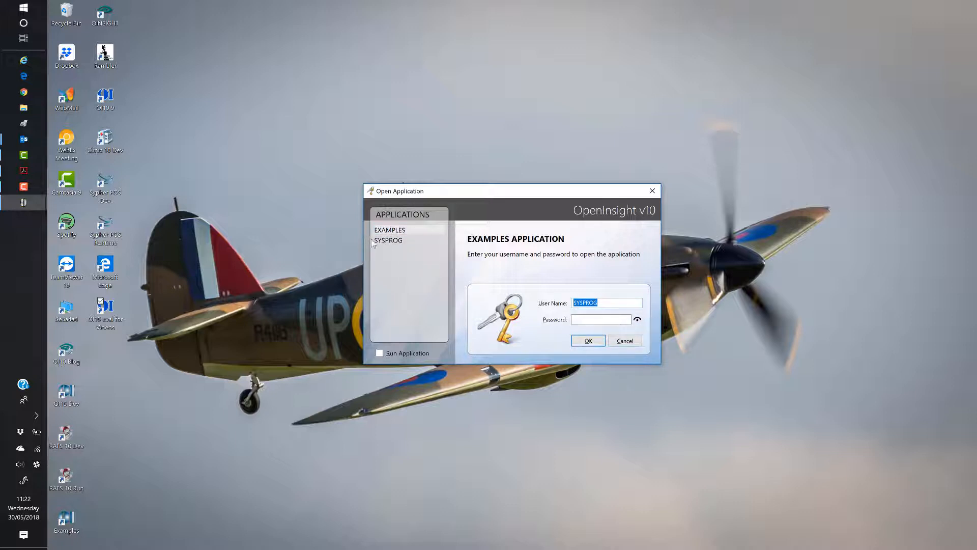
pyautogui.click(388, 241)
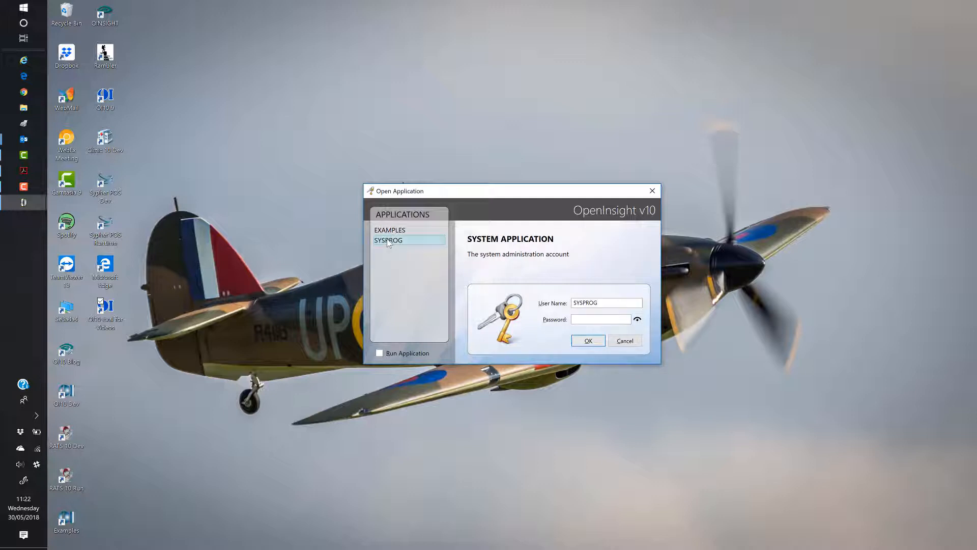
pyautogui.click(598, 320)
pyautogui.write('*******')
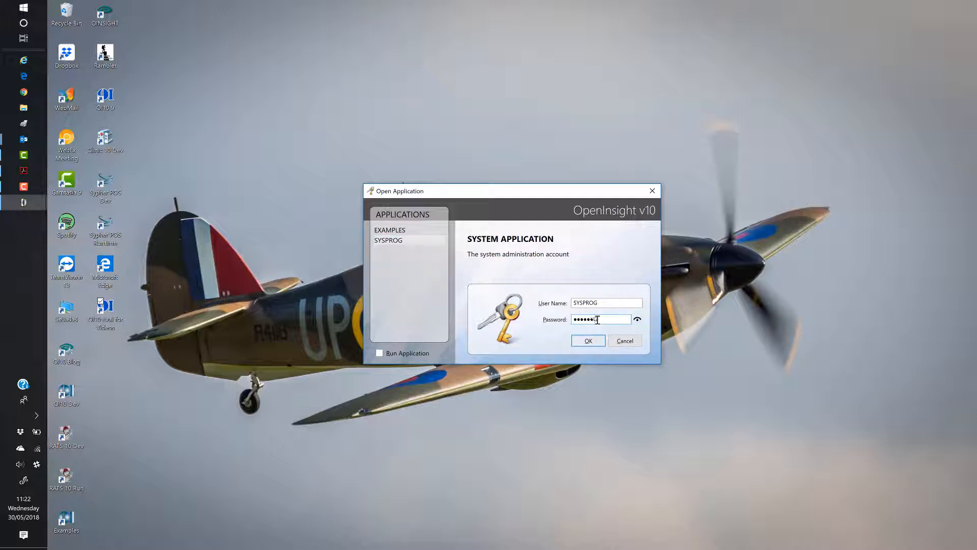
pyautogui.click(588, 342)
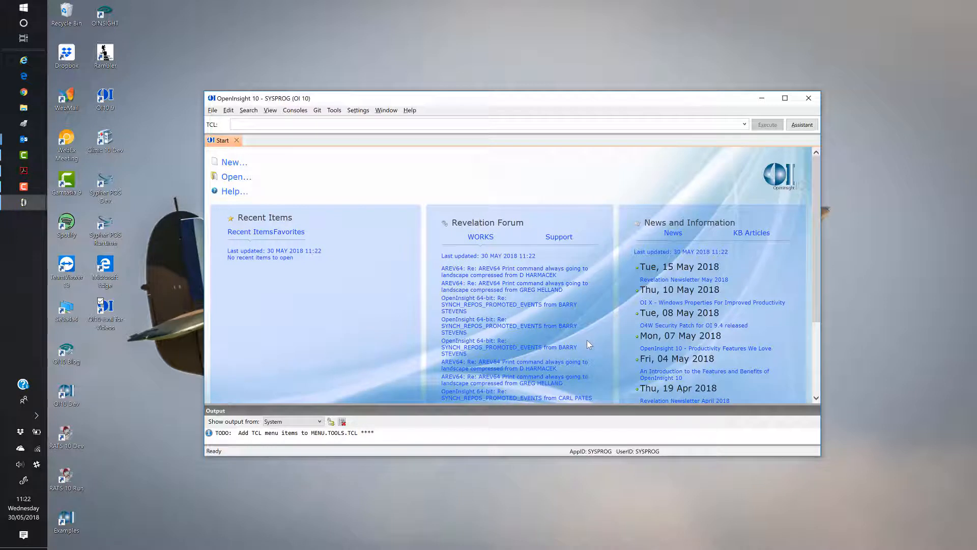
# Step: Launch Consoles > Management Console, then close OpenInsight 10
pyautogui.click(295, 110)
pyautogui.click(301, 121)
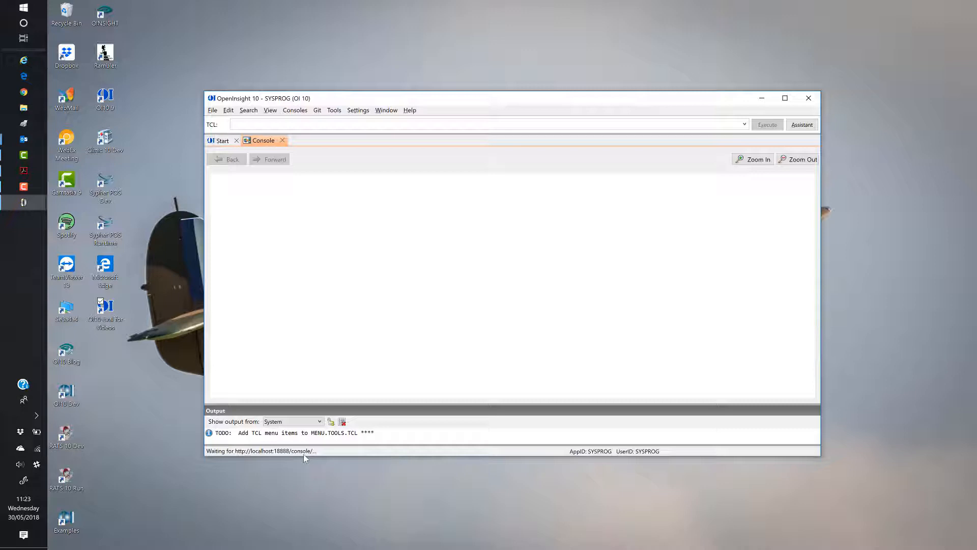
pyautogui.click(808, 99)
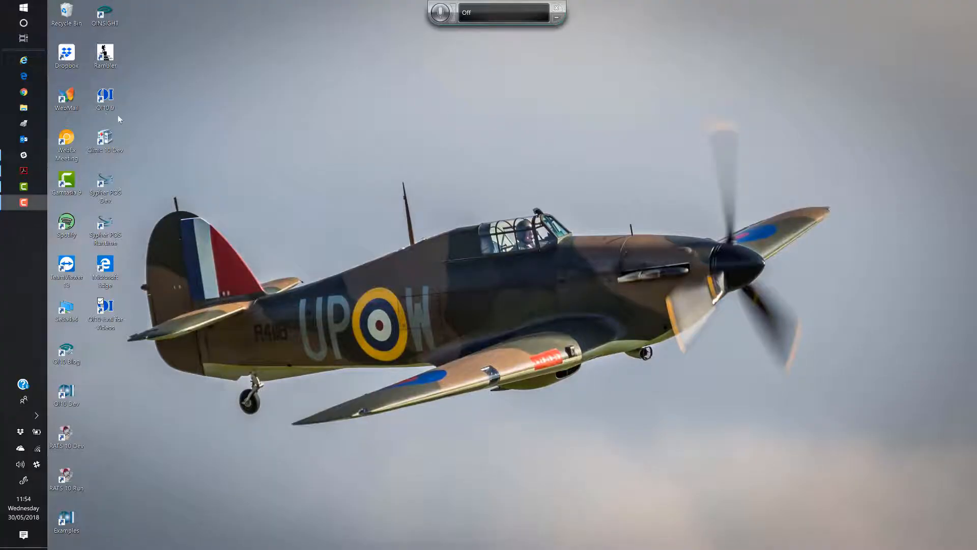
# Step: Browse to C:\Revsoft\Documents, select OEngineServer Configuration.pdf, and close File Explorer
pyautogui.click(23, 109)
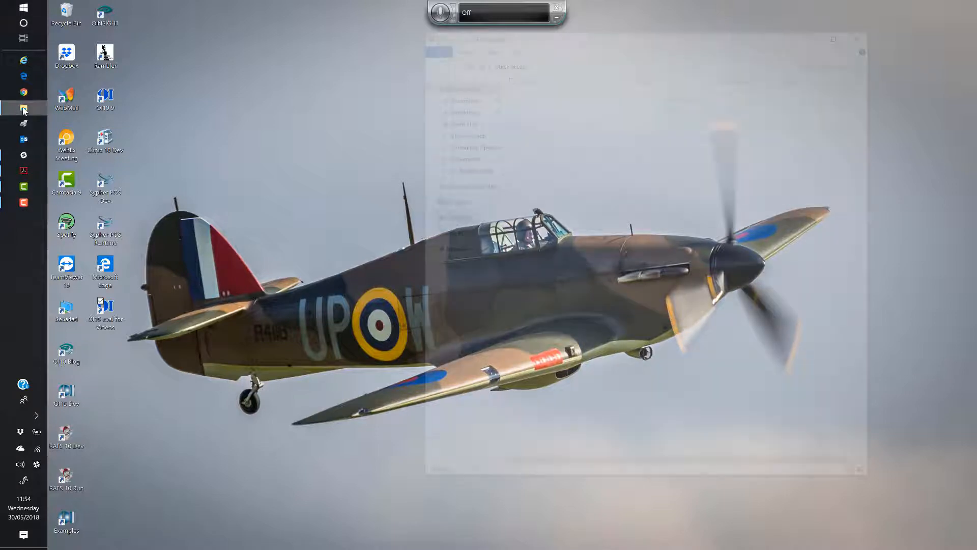
pyautogui.click(480, 357)
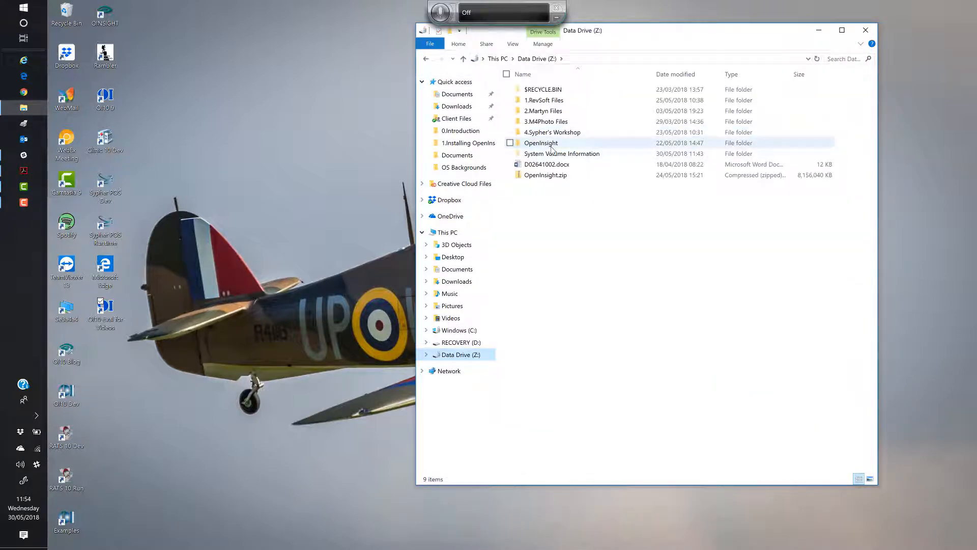
pyautogui.click(469, 331)
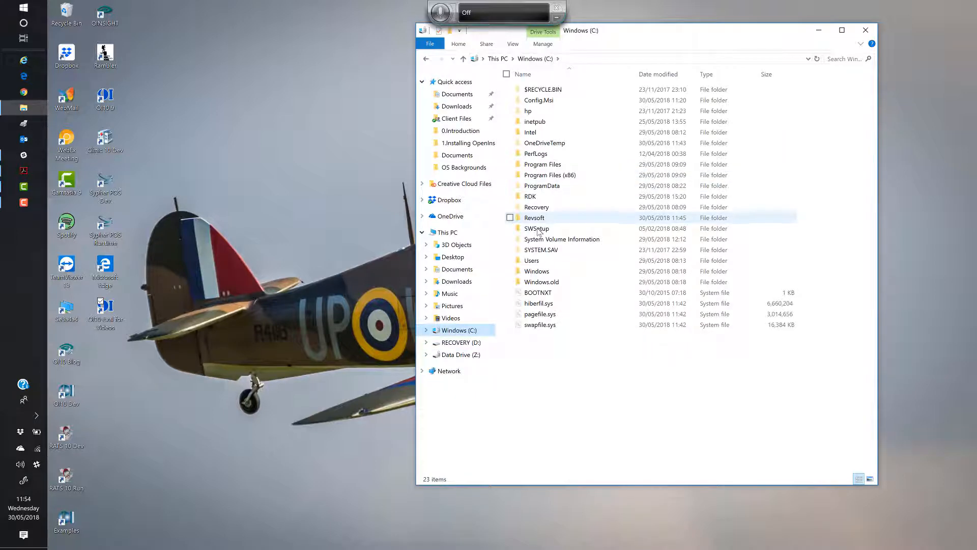
pyautogui.doubleClick(539, 218)
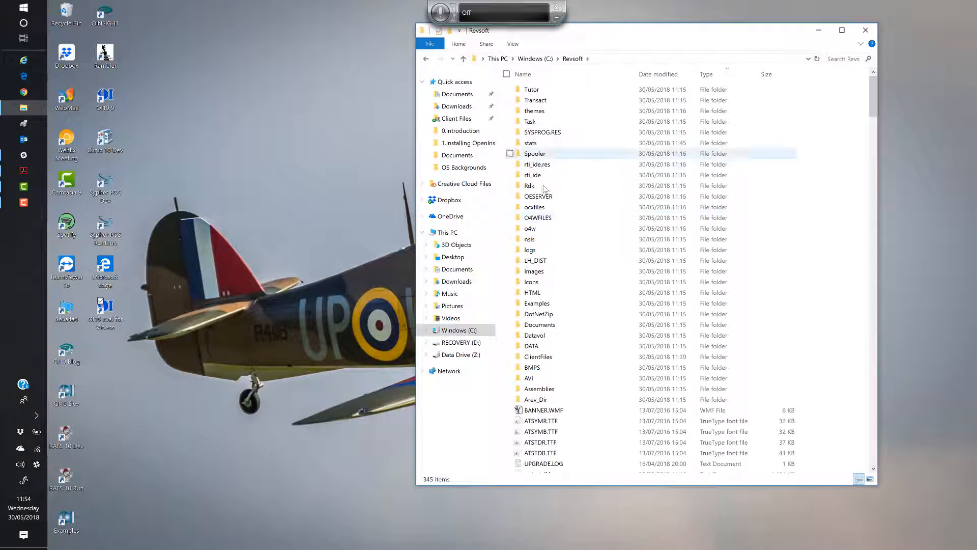
pyautogui.click(543, 326)
pyautogui.doubleClick(543, 326)
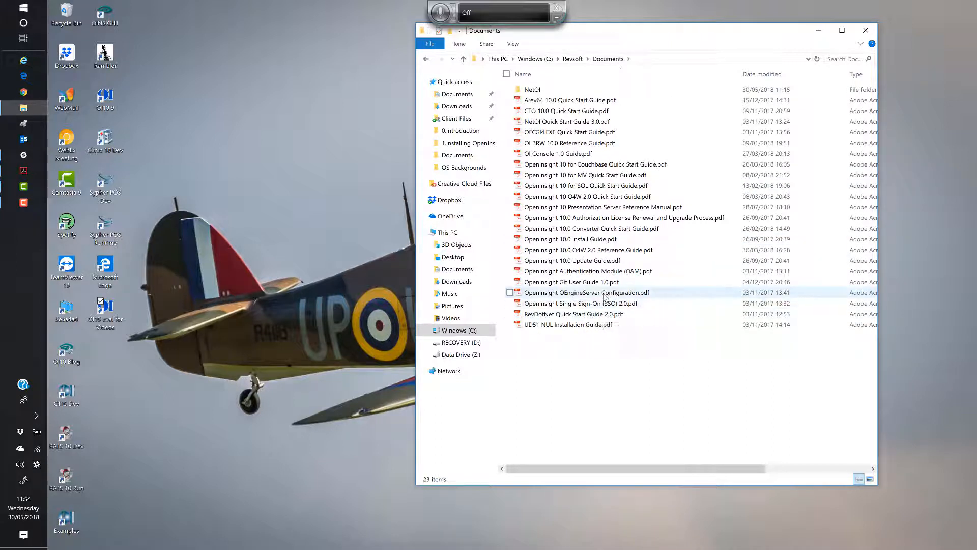
pyautogui.click(605, 296)
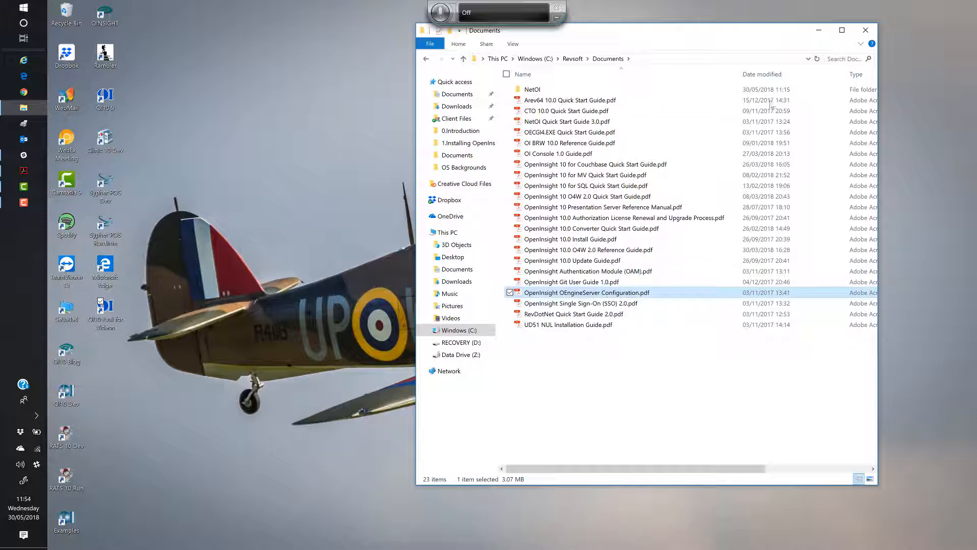
pyautogui.click(867, 30)
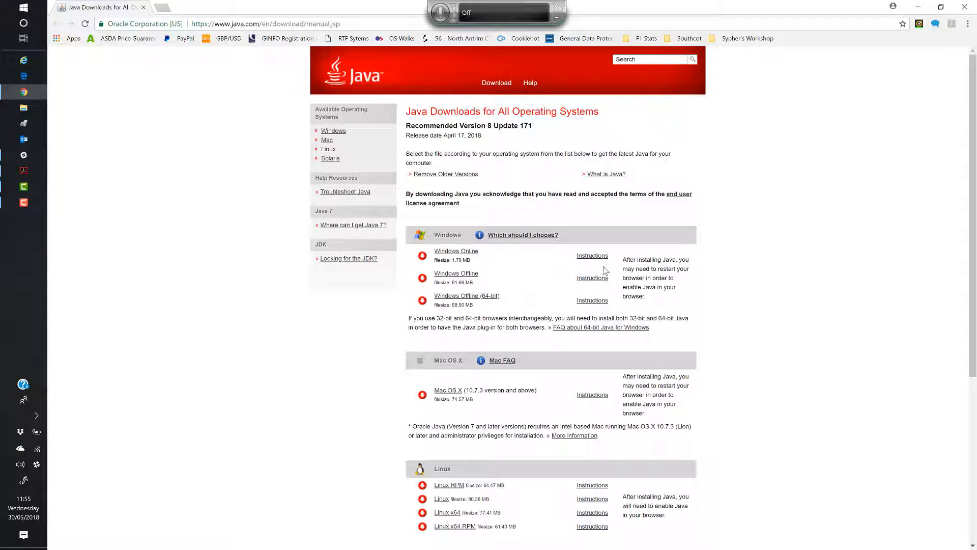
# Step: Close the Chrome window showing the Java downloads page
pyautogui.click(968, 8)
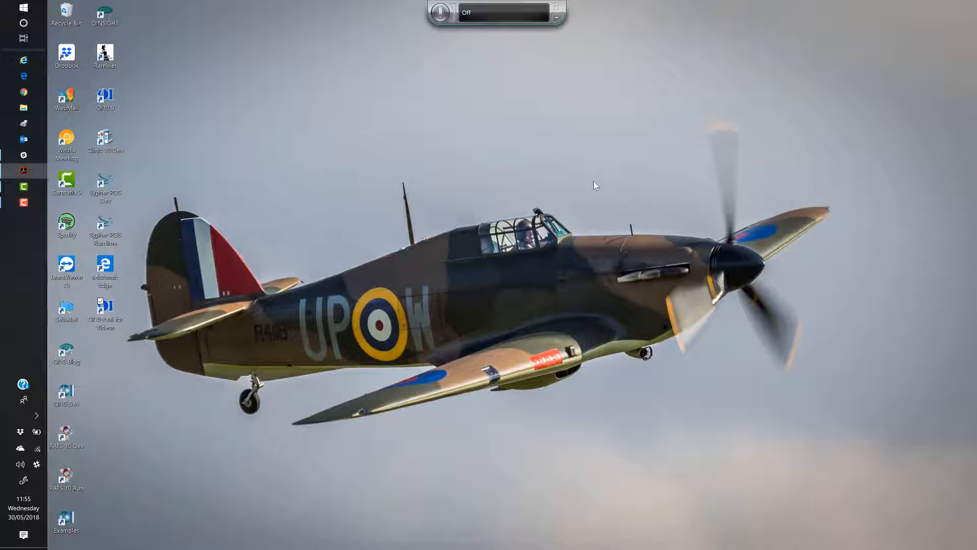
# Step: Browse to C:\Revsoft\OESERVER, sorted by name, then search the Start menu for 'servi'
pyautogui.click(24, 109)
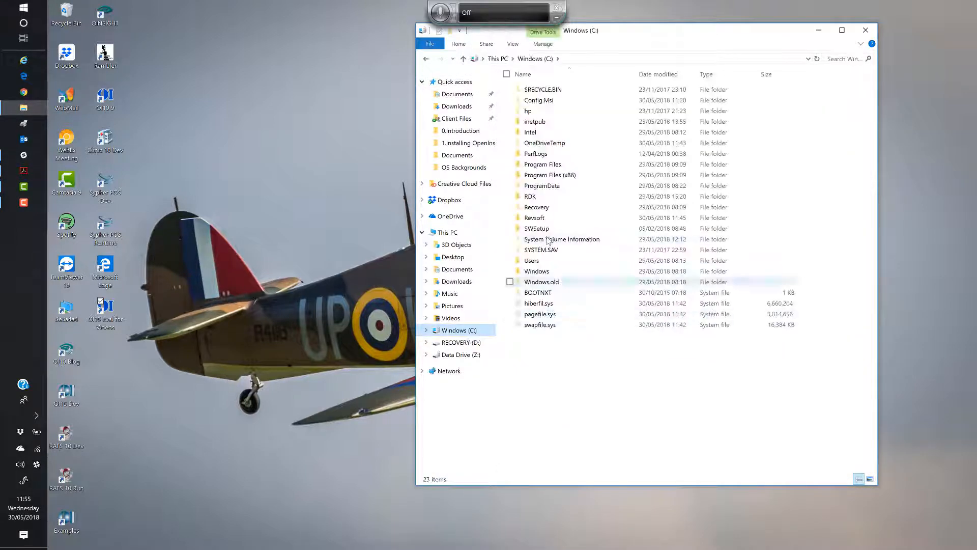
pyautogui.doubleClick(542, 219)
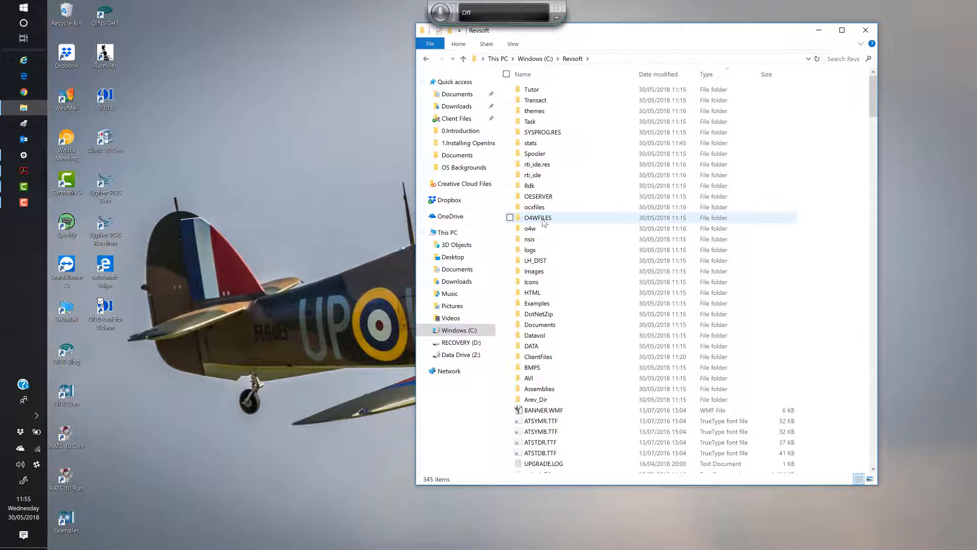
pyautogui.click(558, 74)
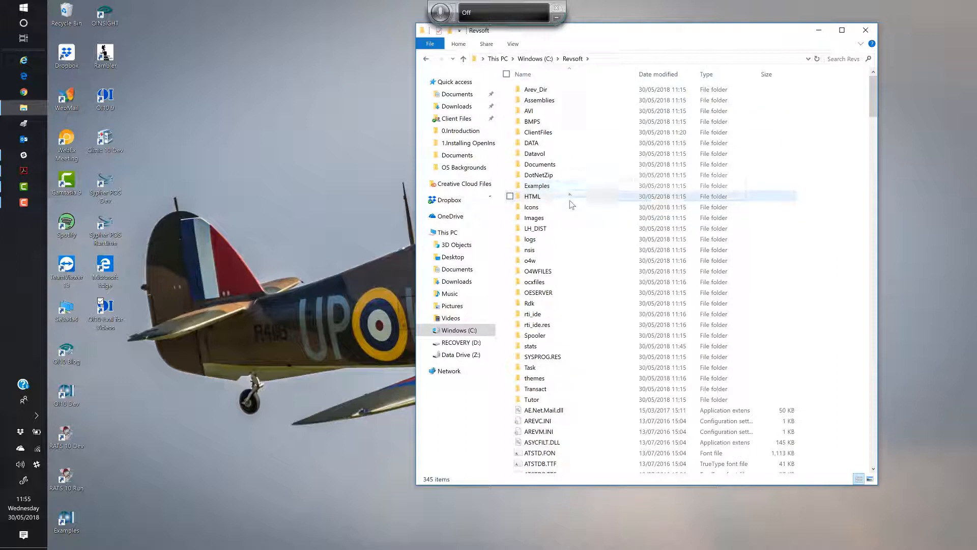
pyautogui.doubleClick(555, 294)
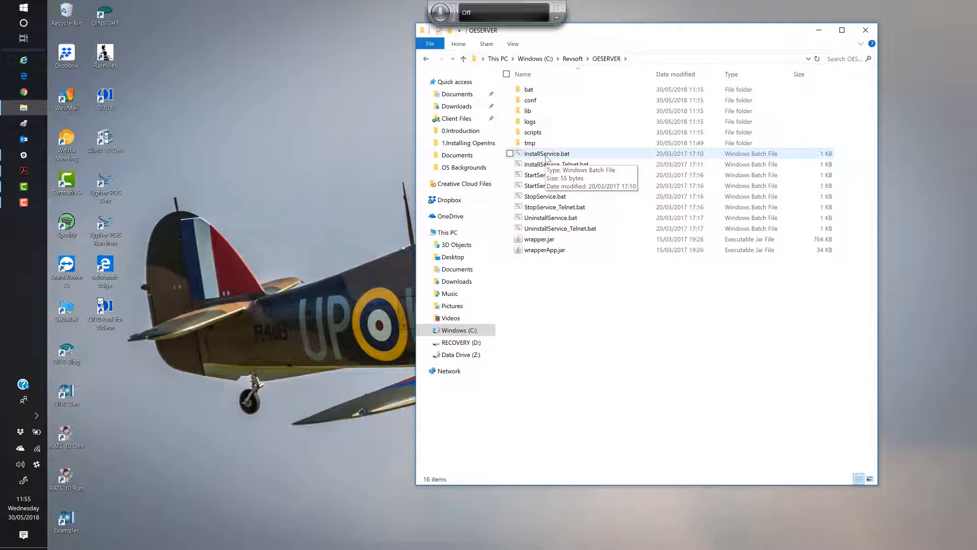
pyautogui.click(23, 7)
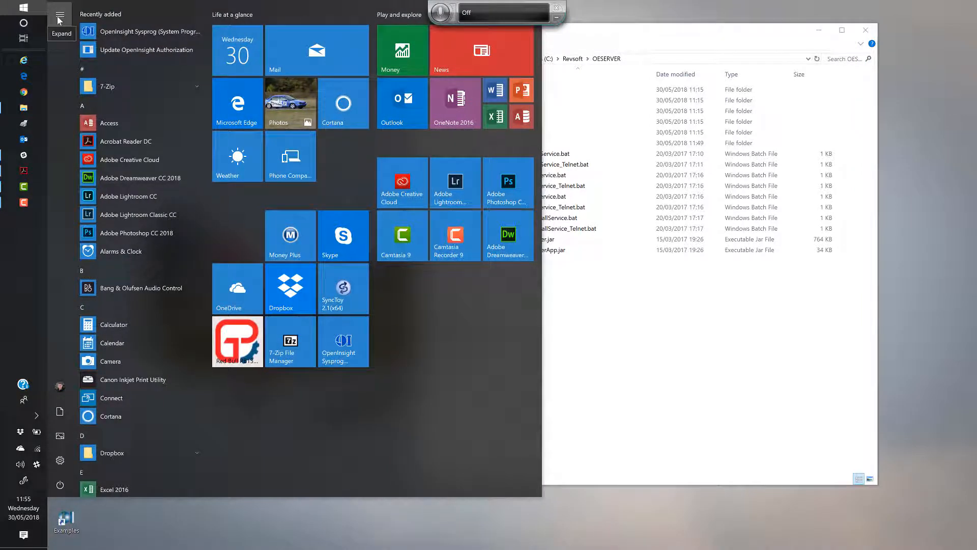
pyautogui.write('service')
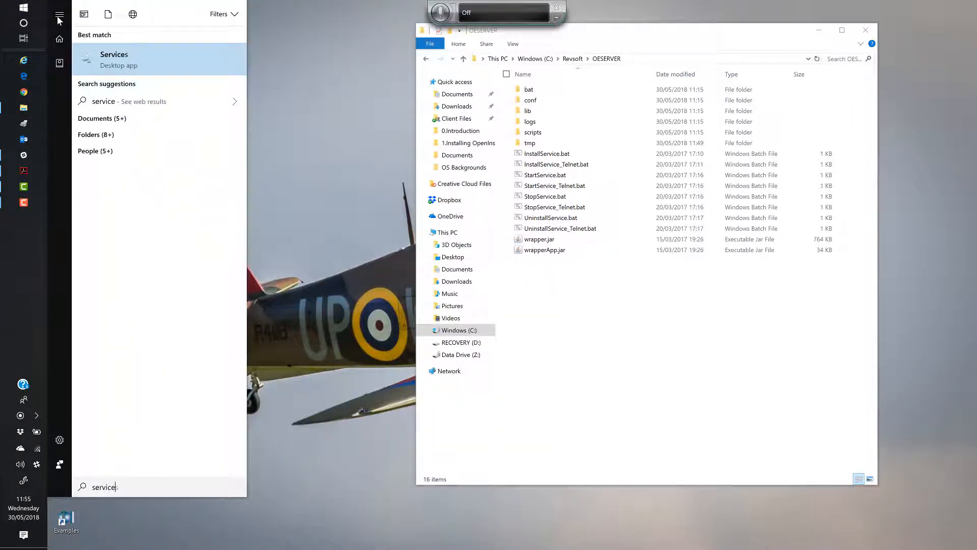
# Step: Launch the Services app and select the OEngineServer v10.0 service in the list
pyautogui.click(126, 50)
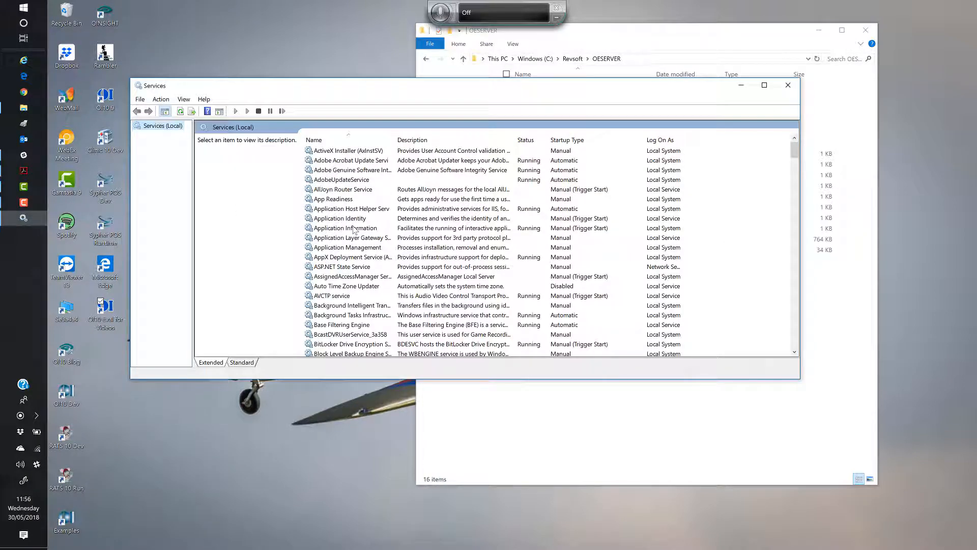
pyautogui.scroll(-20, 355, 231)
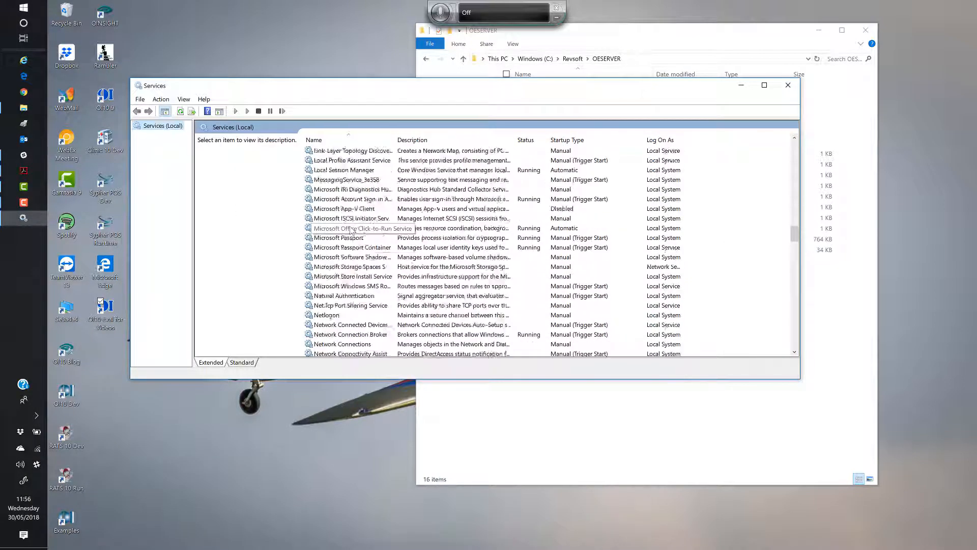
pyautogui.scroll(-4, 352, 230)
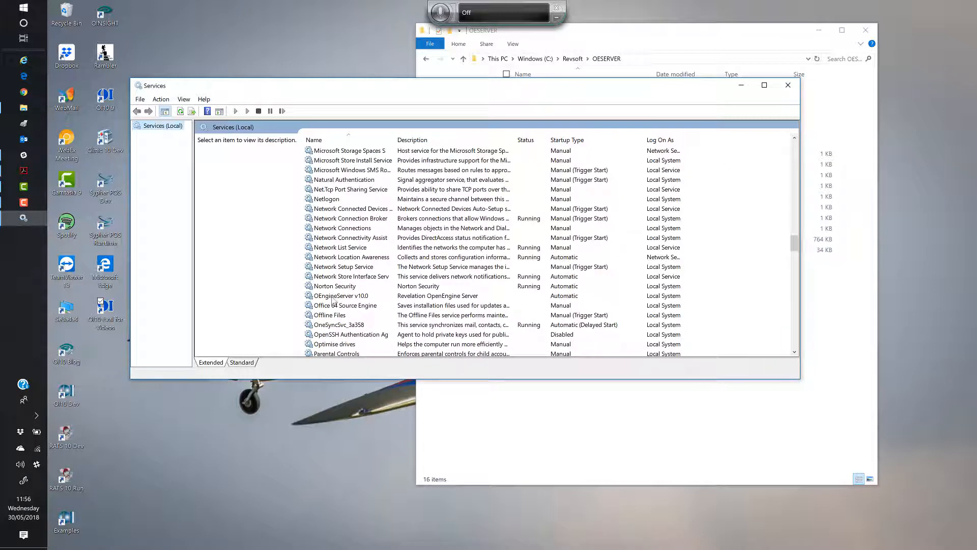
pyautogui.click(333, 297)
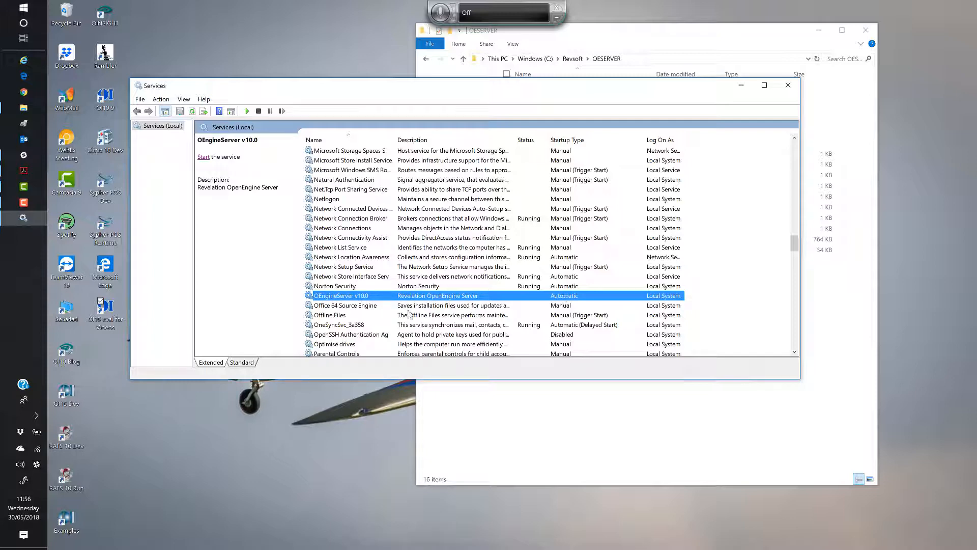
# Step: Set OEngineServer v10.0's startup type to Manual, then close Services and the OESERVER folder
pyautogui.rightClick(354, 297)
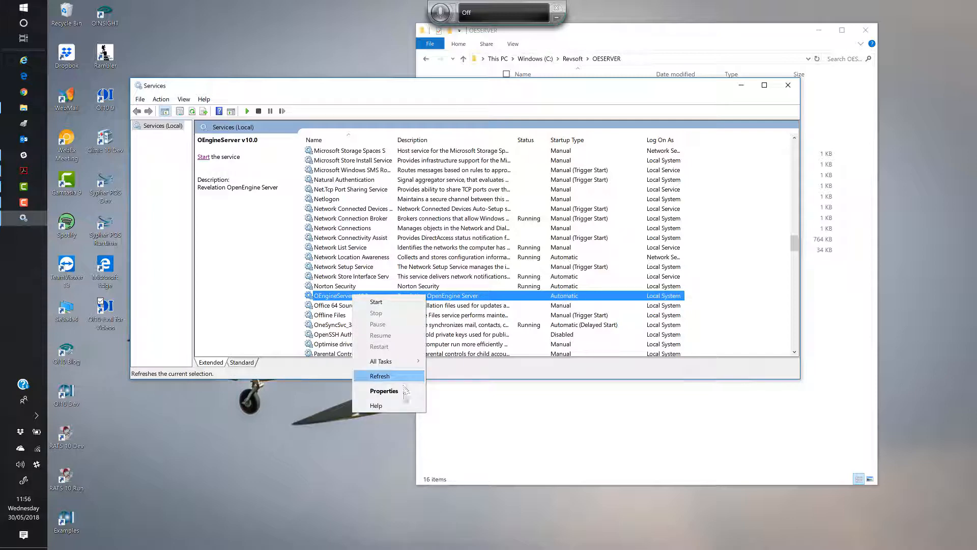
pyautogui.click(385, 390)
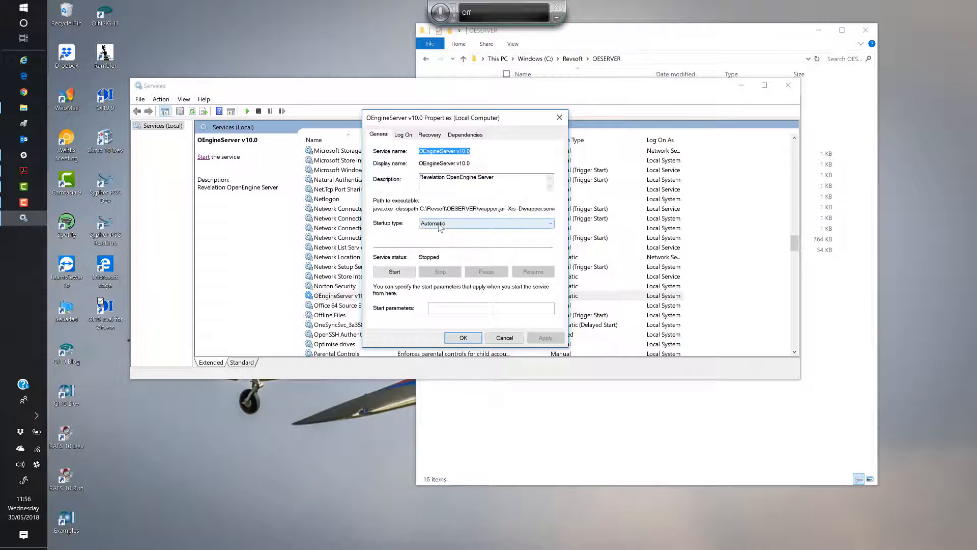
pyautogui.click(456, 224)
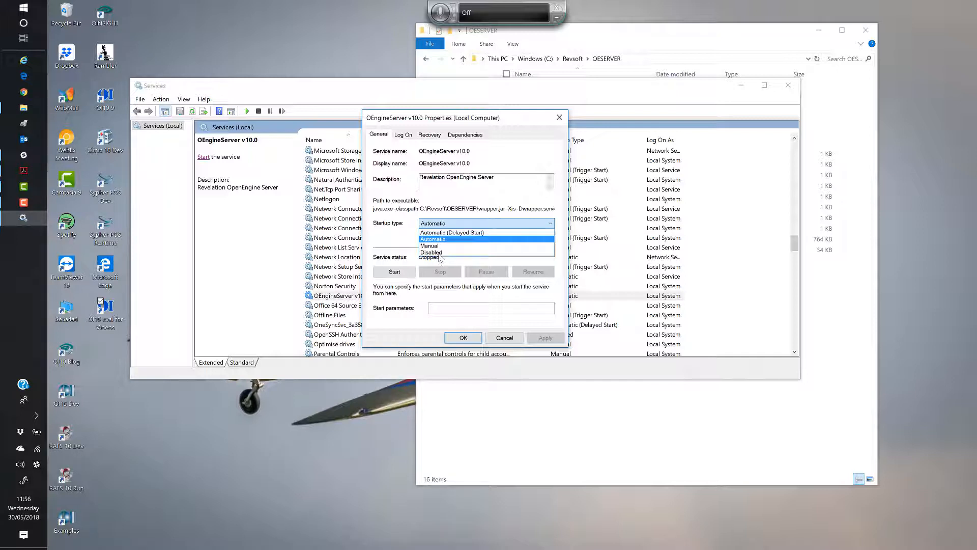
pyautogui.click(436, 246)
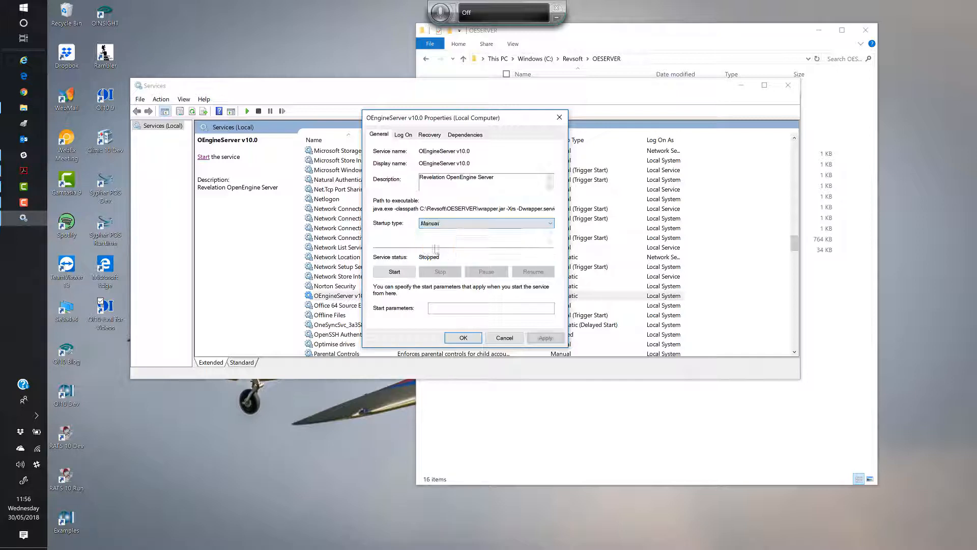
pyautogui.click(549, 339)
pyautogui.click(460, 340)
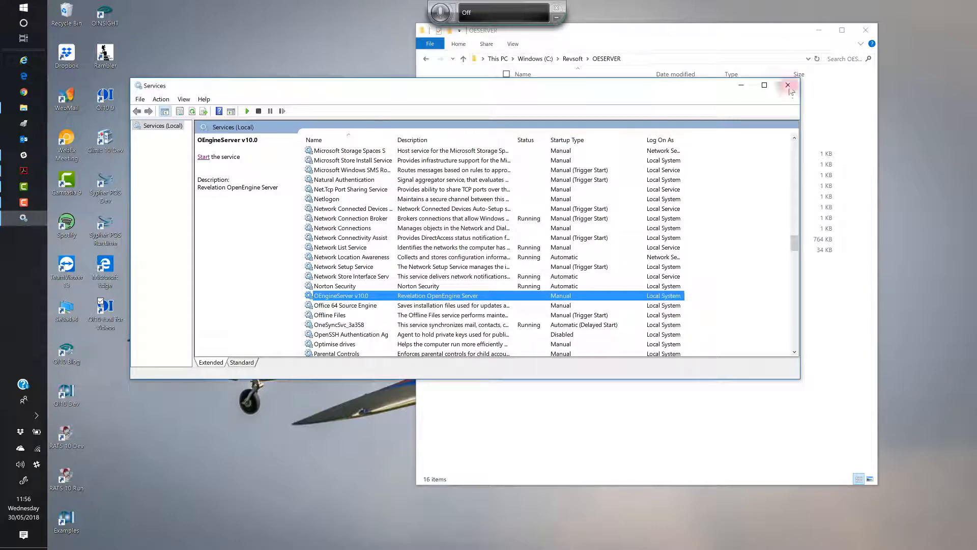
pyautogui.click(790, 87)
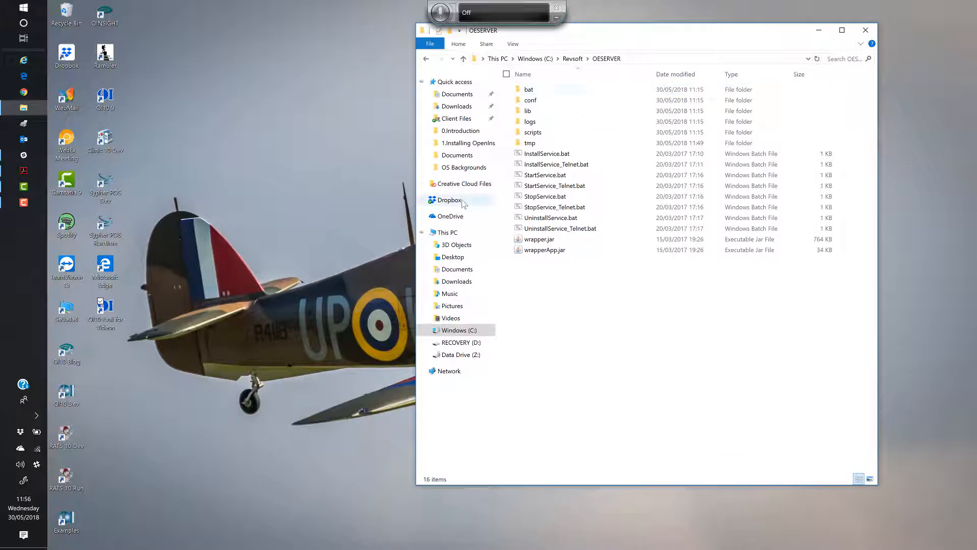
pyautogui.click(866, 32)
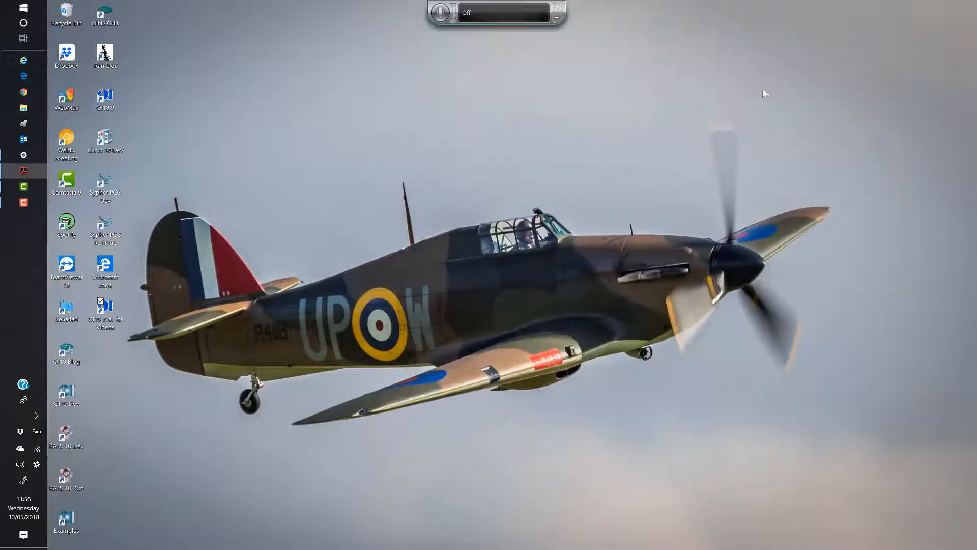
# Step: Open Command Prompt through a Start menu search for cmd
pyautogui.click(24, 8)
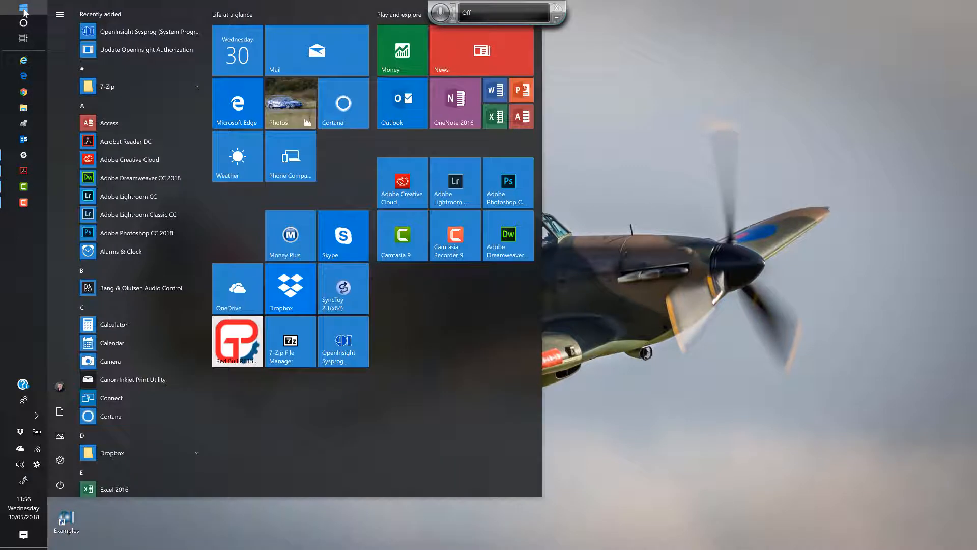
pyautogui.write('cmd')
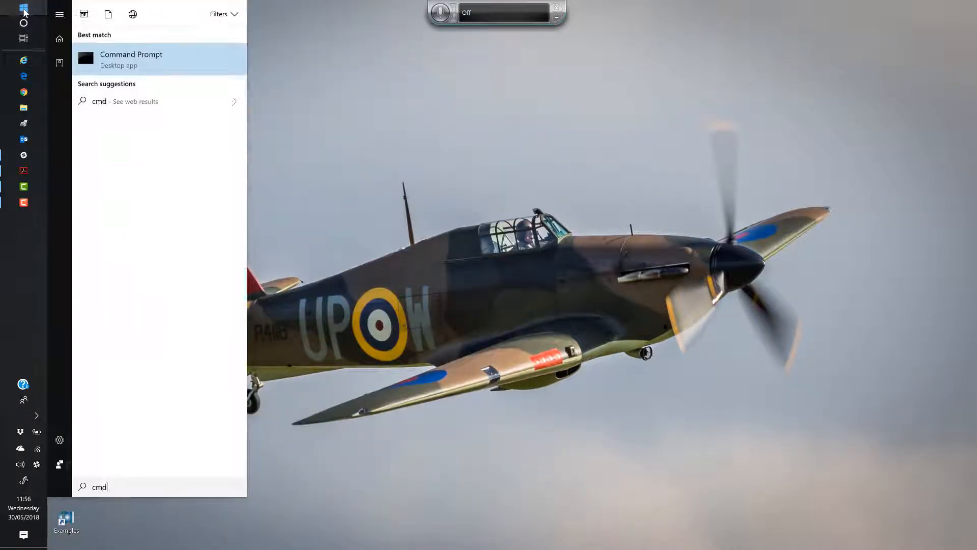
pyautogui.click(133, 61)
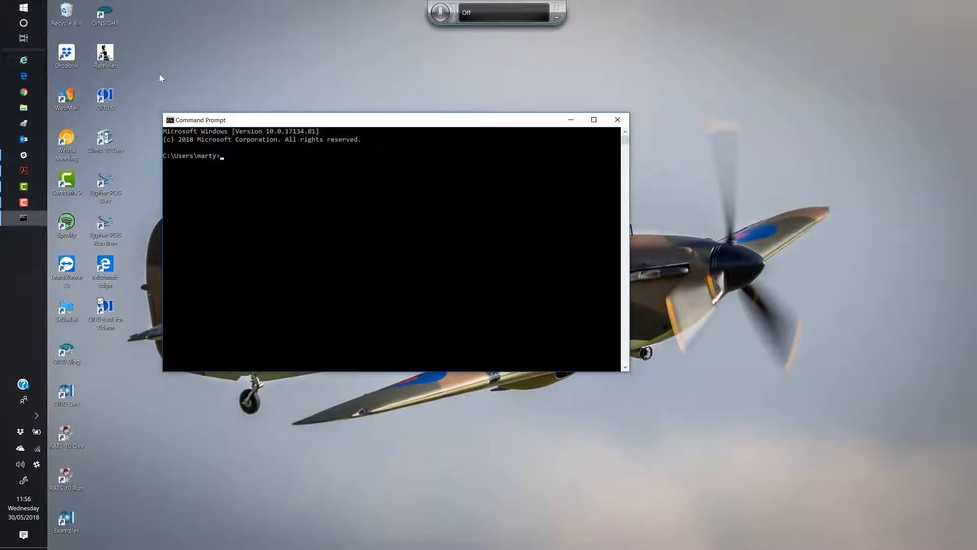
# Step: Change to C:\Revsoft with cd\ and cd\revsoft, then begin typing 'java -jar oesocketserver'
pyautogui.write('cd\\')
pyautogui.press('Return')
pyautogui.write('cd\\revsoft')
pyautogui.press('Return')
pyautogui.write('java -jar oesoc')
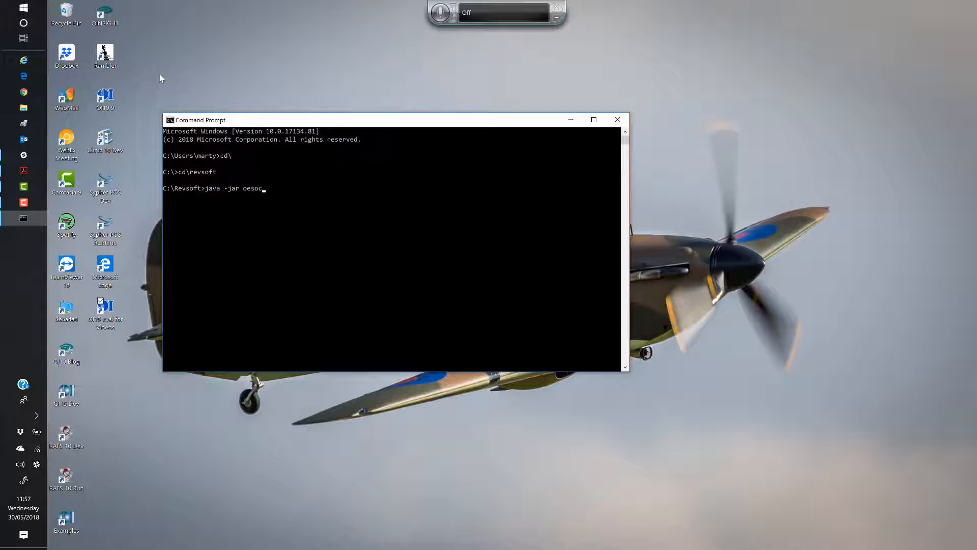
pyautogui.write('ketserver.jar -d 3')
# Step: Run the socket server, dismiss both RevEngine evaluation-expiry notices, and scroll through its log
pyautogui.press('Return')
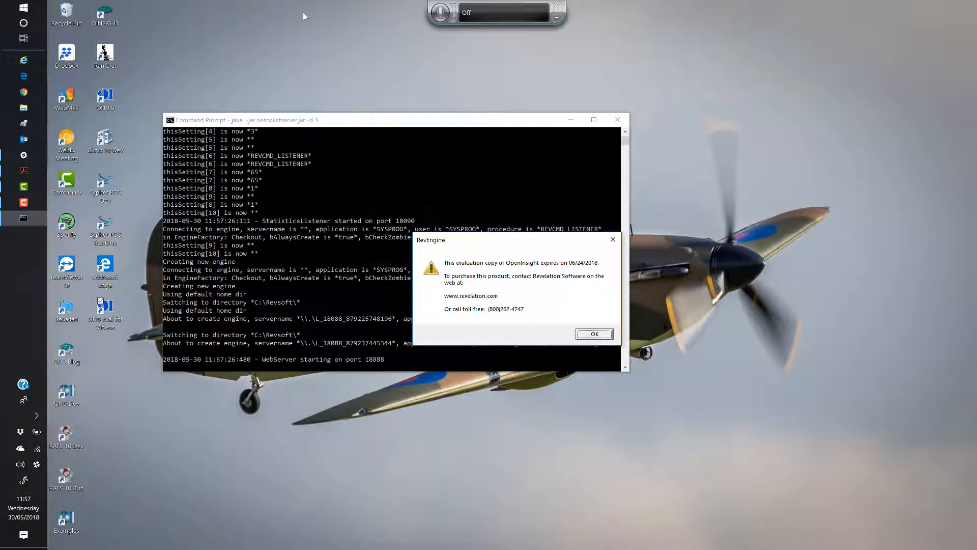
pyautogui.click(601, 336)
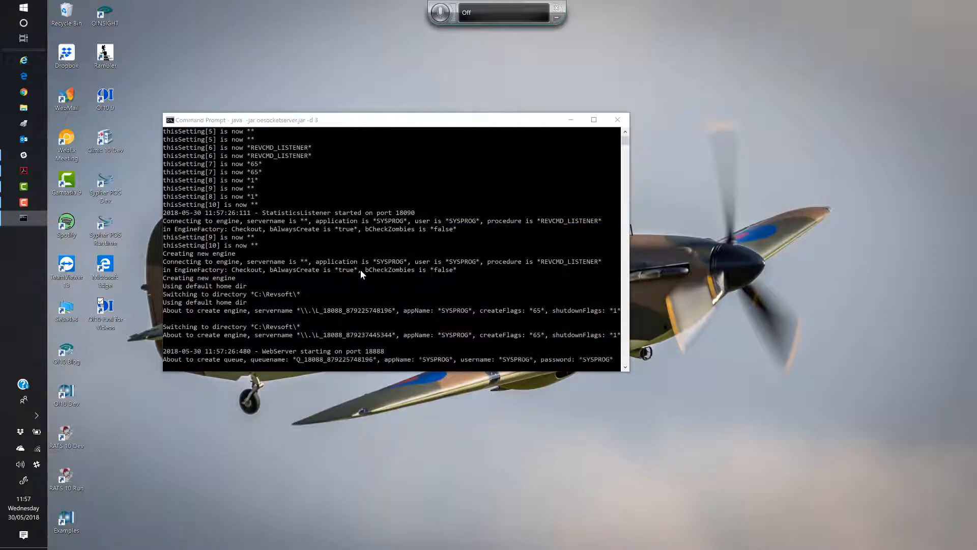
pyautogui.click(591, 334)
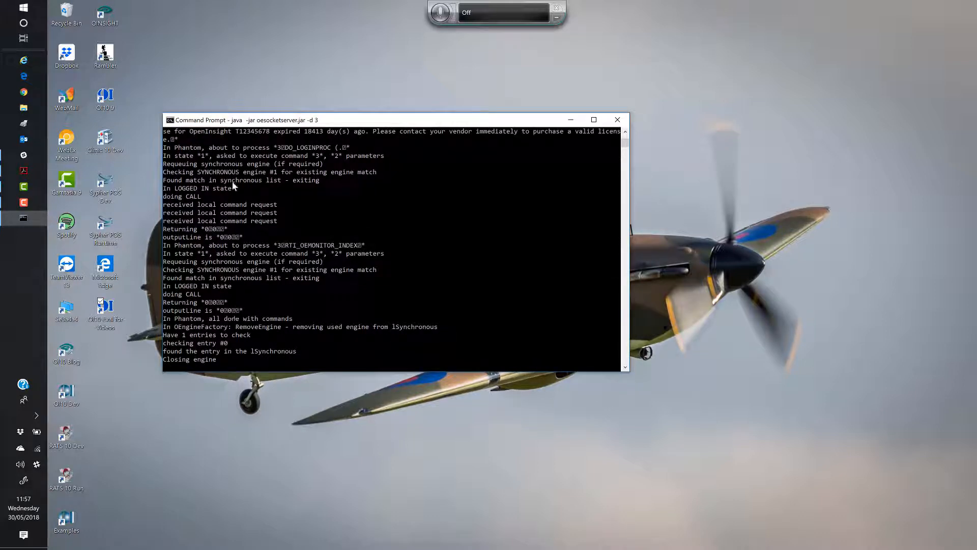
pyautogui.scroll(5, 239, 267)
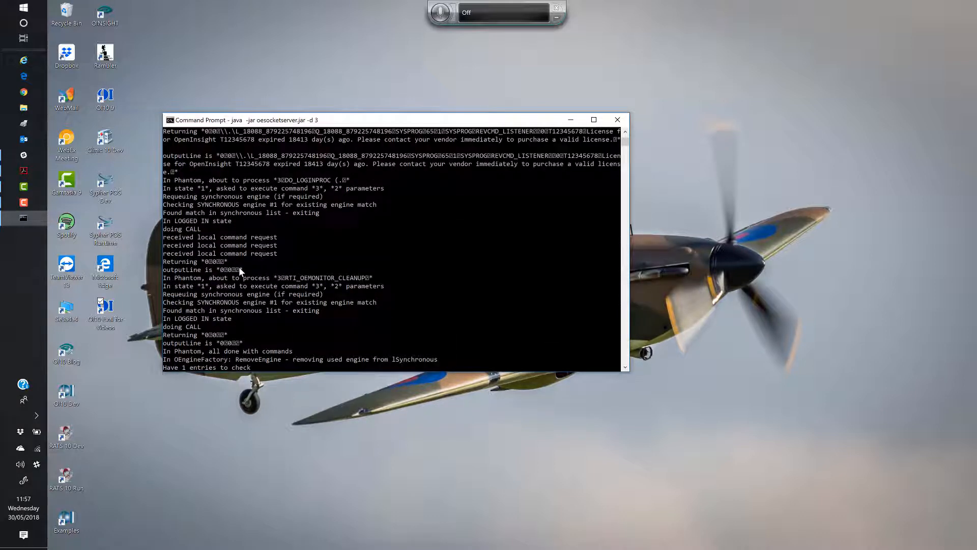
pyautogui.scroll(10, 239, 267)
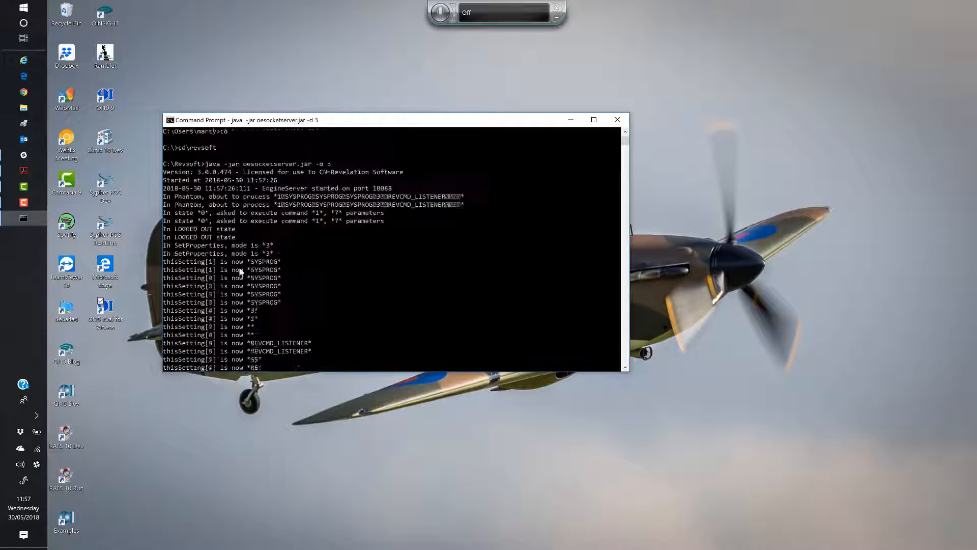
pyautogui.scroll(-1, 239, 267)
pyautogui.scroll(-4, 239, 267)
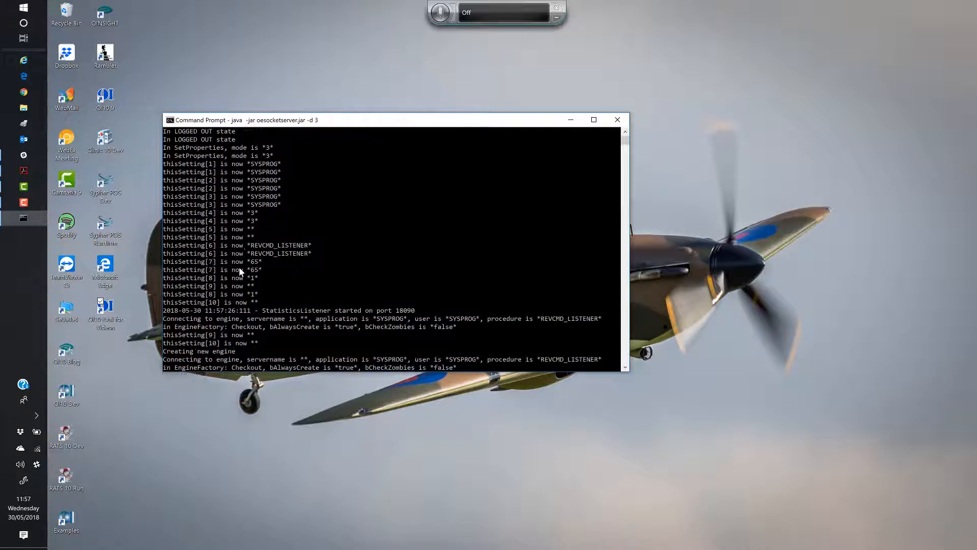
pyautogui.scroll(-4, 240, 267)
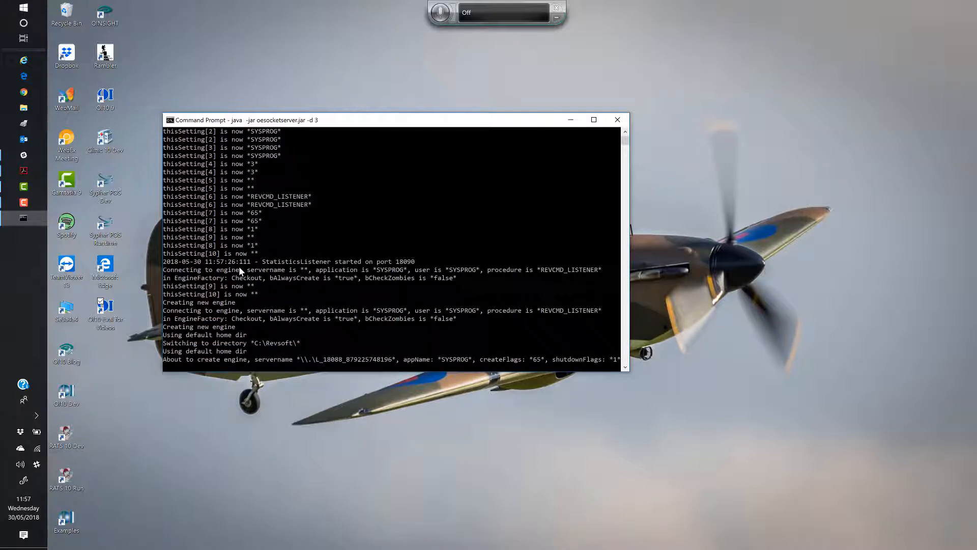
pyautogui.scroll(-5, 280, 283)
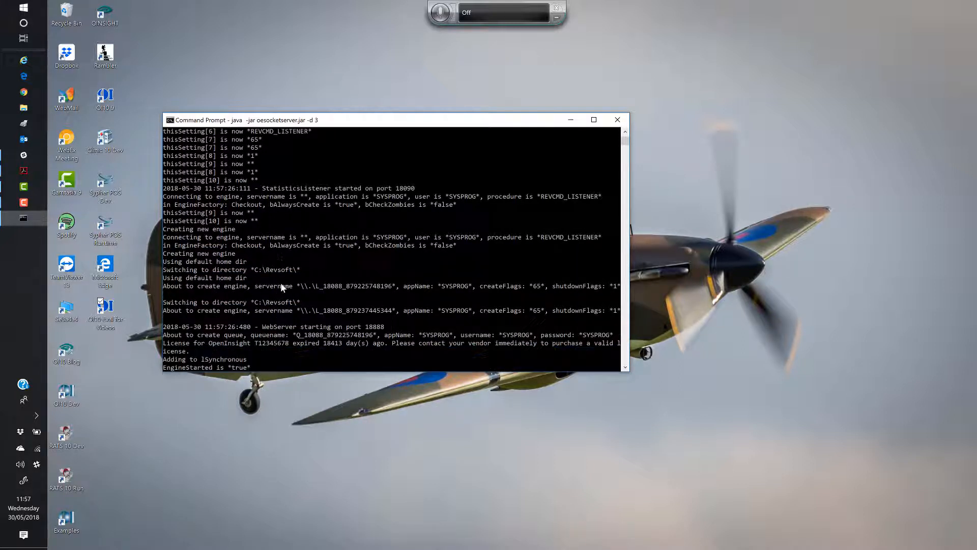
pyautogui.scroll(-8, 282, 287)
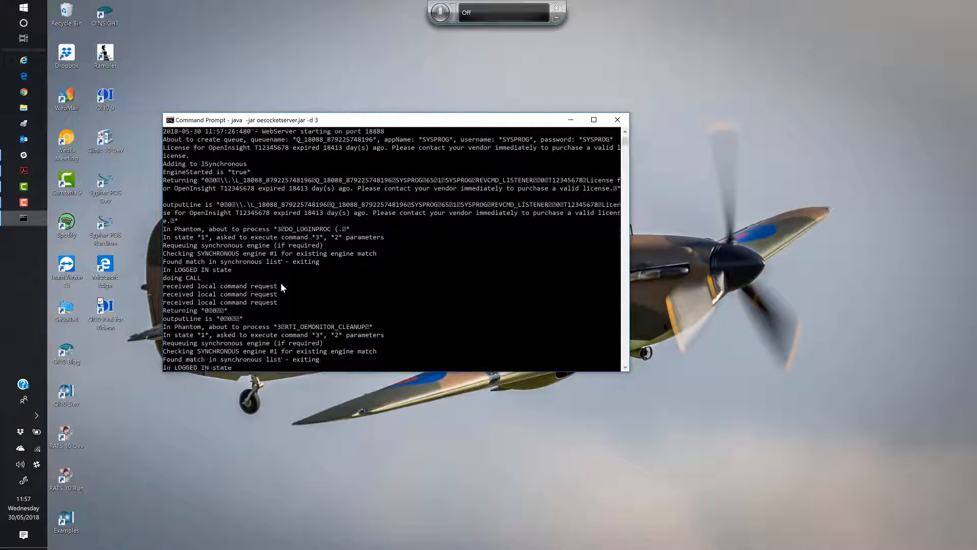
pyautogui.scroll(-1, 283, 287)
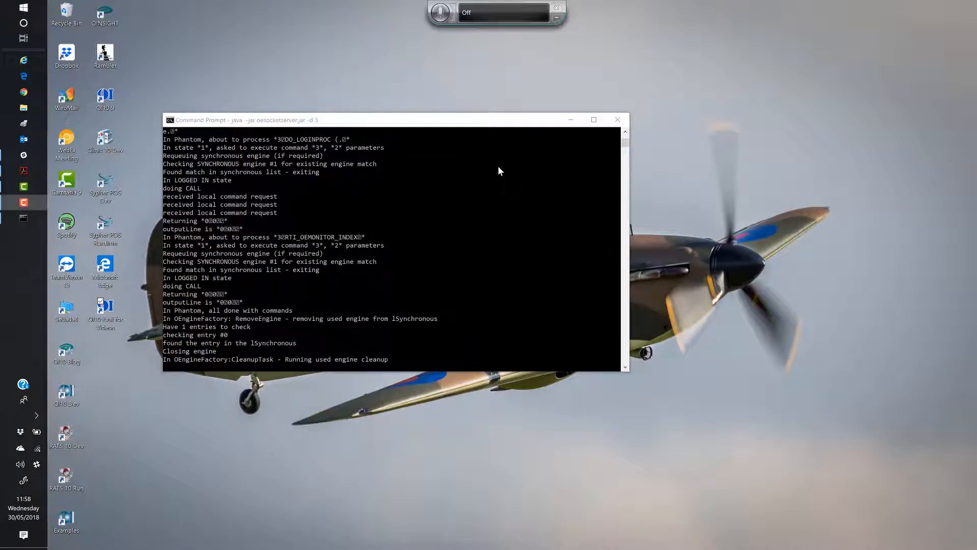
# Step: Launch OpenInsight 10, dismiss the expiry notice, and submit the SYSPROG login with its password
pyautogui.doubleClick(109, 314)
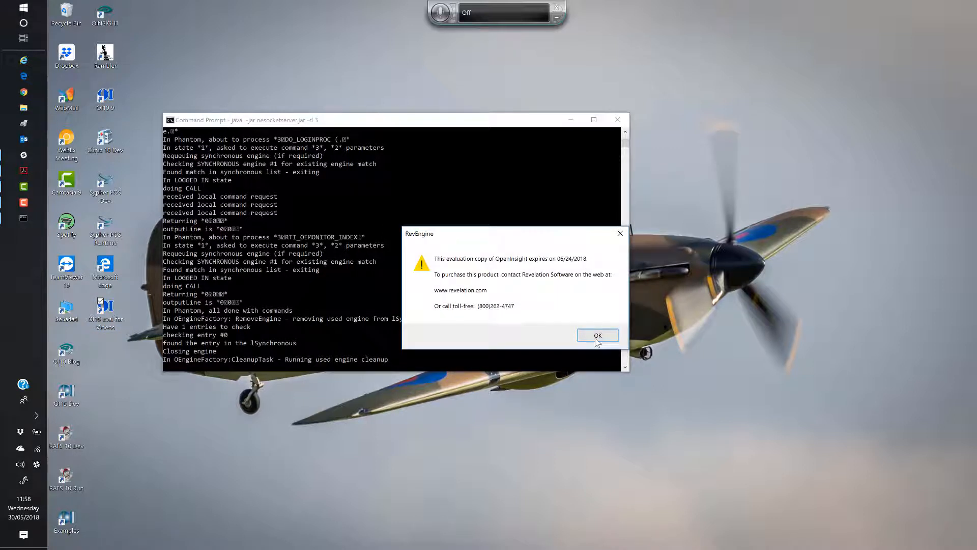
pyautogui.click(596, 336)
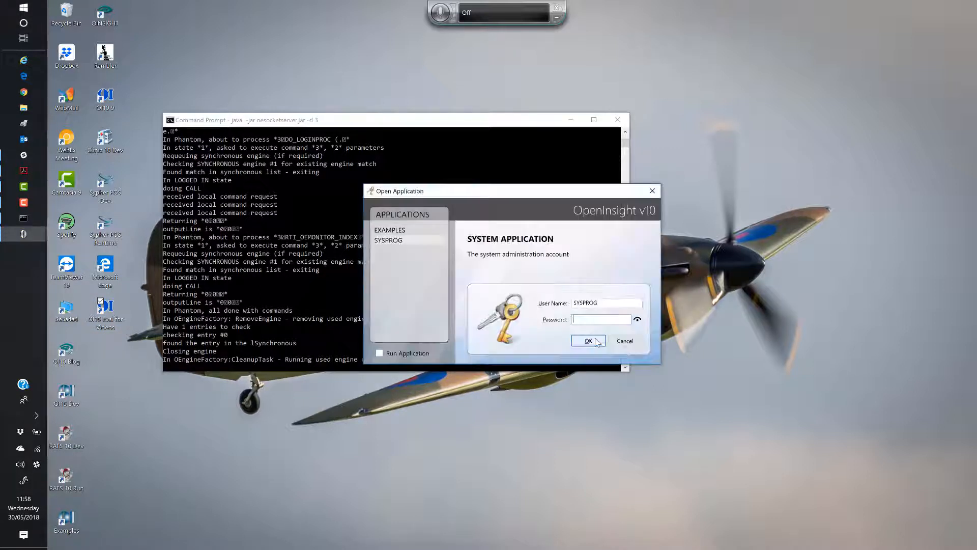
pyautogui.click(576, 318)
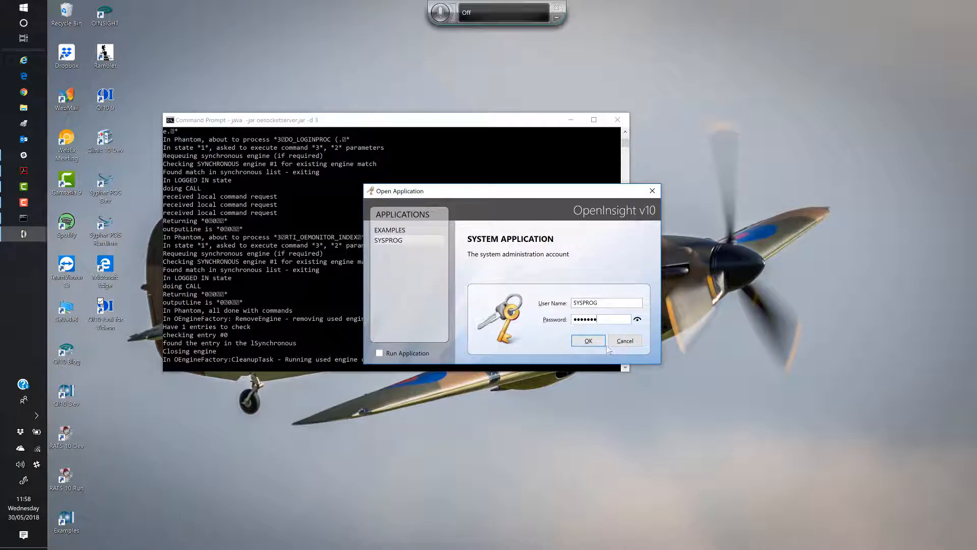
pyautogui.click(589, 341)
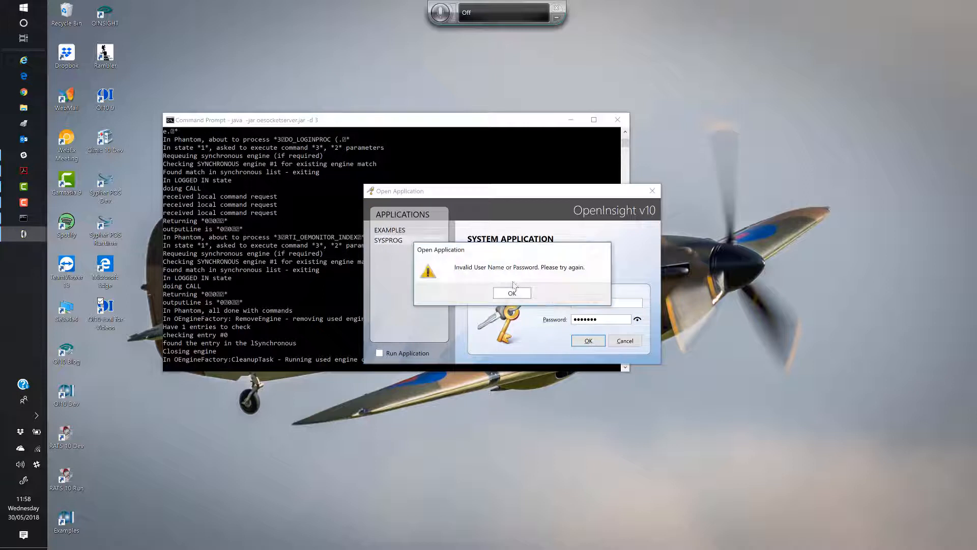
# Step: Dismiss the invalid-login error and resubmit the SYSPROG login with the password re-entered
pyautogui.click(563, 291)
pyautogui.click(601, 319)
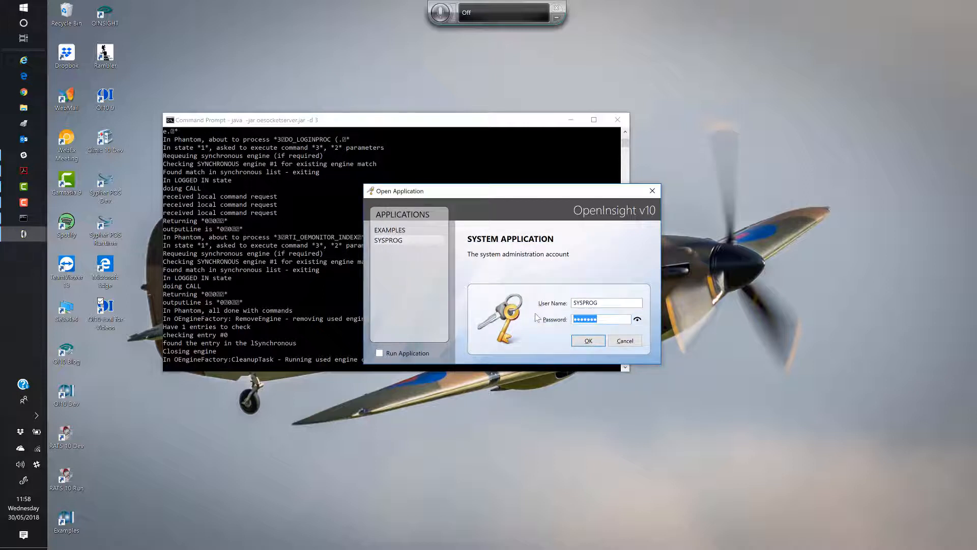
pyautogui.click(590, 341)
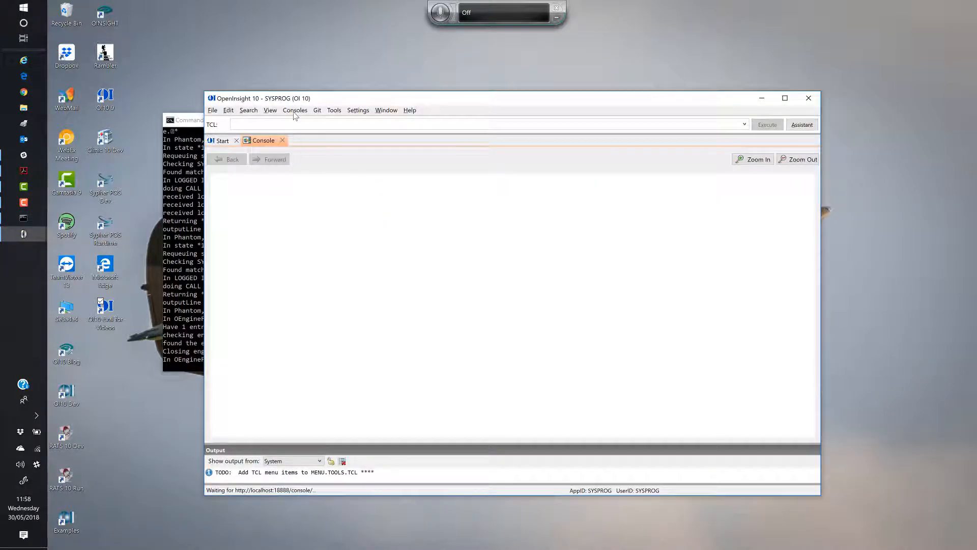
# Step: Open the Management Console from the Consoles list after clearing the expiry notice and half-loaded tab
pyautogui.click(295, 111)
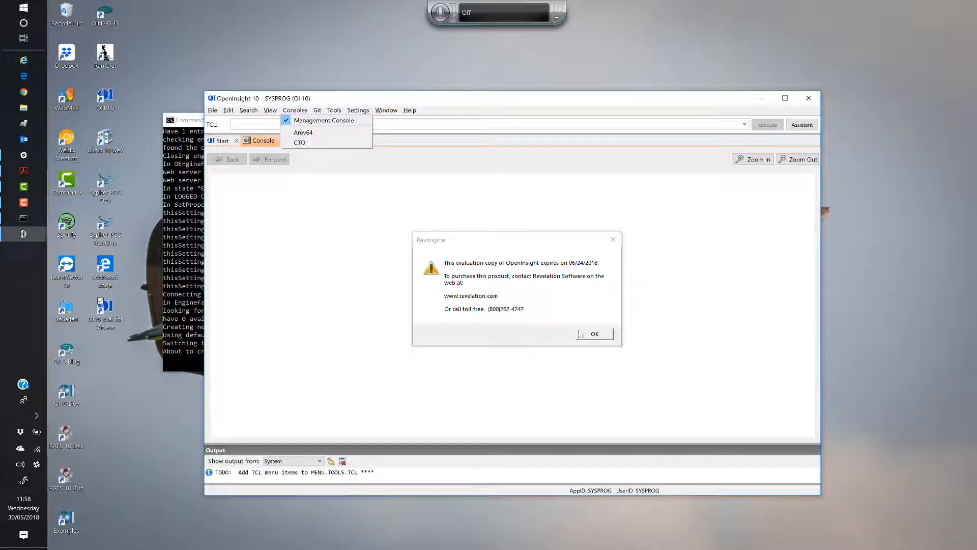
pyautogui.click(581, 335)
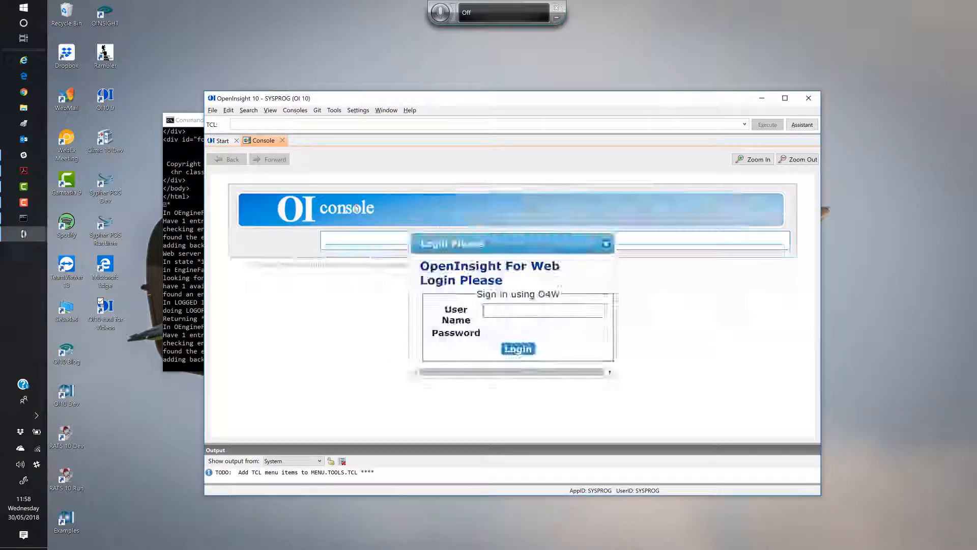
pyautogui.click(283, 141)
pyautogui.click(295, 111)
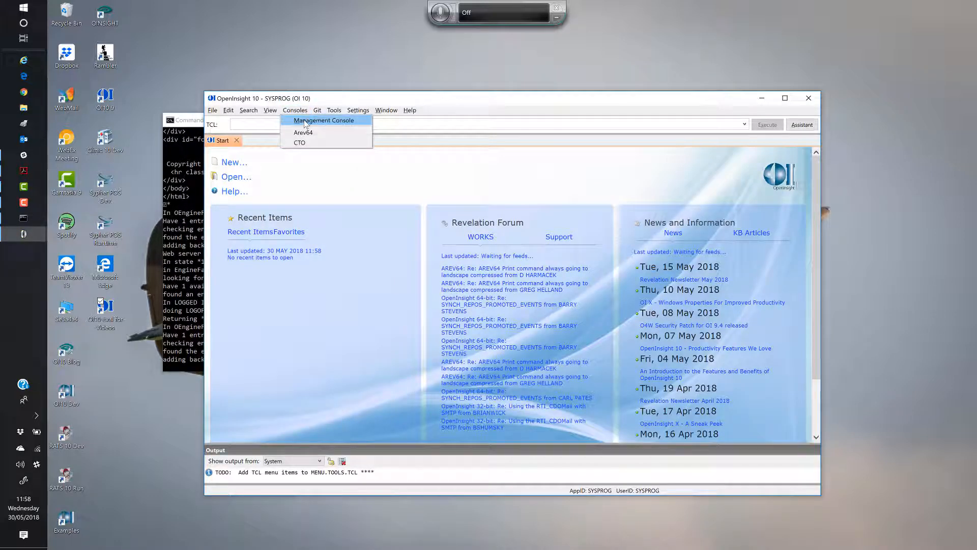
pyautogui.click(306, 122)
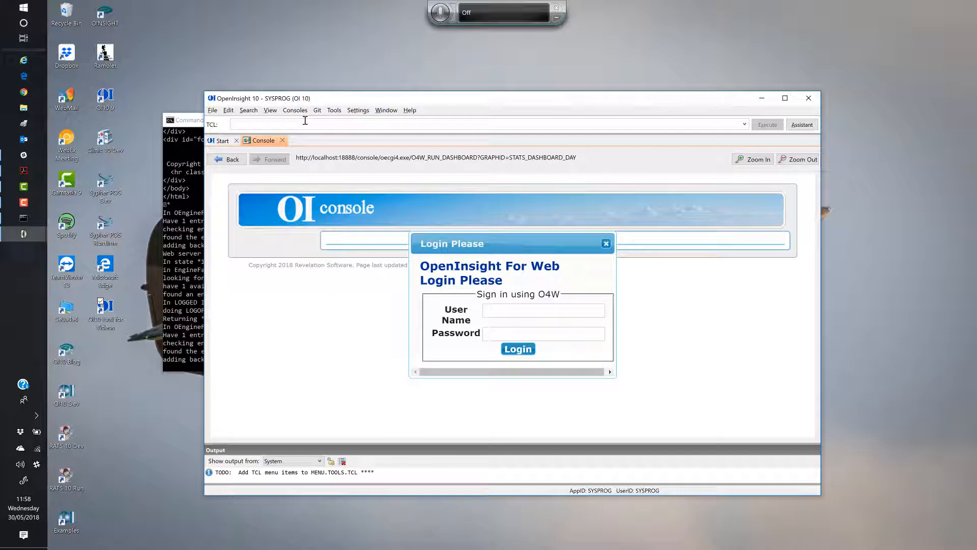
# Step: Log into the console as user OICONSOLE with the console password
pyautogui.click(519, 312)
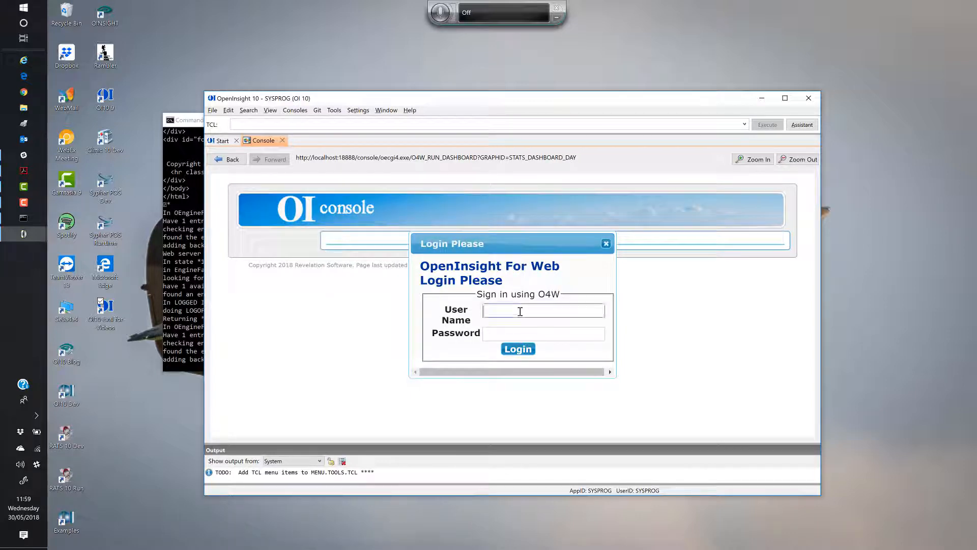
pyautogui.write('oiconsole')
pyautogui.press('BackSpace')
pyautogui.press('BackSpace')
pyautogui.press('BackSpace')
pyautogui.press('BackSpace')
pyautogui.press('BackSpace')
pyautogui.press('BackSpace')
pyautogui.press('BackSpace')
pyautogui.press('BackSpace')
pyautogui.press('BackSpace')
pyautogui.write('OICONSOLE')
pyautogui.press('Tab')
pyautogui.write('*******')
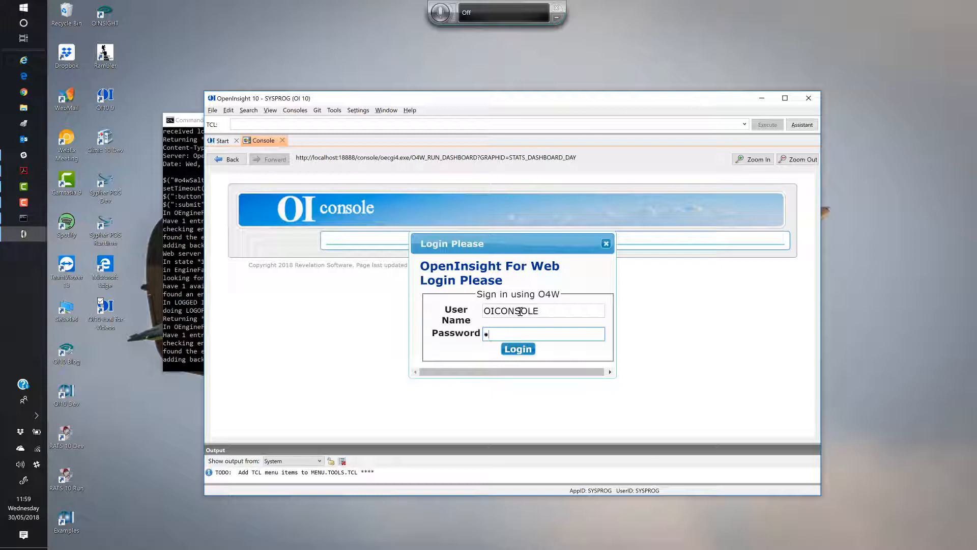
pyautogui.press('BackSpace')
pyautogui.press('BackSpace')
pyautogui.press('BackSpace')
pyautogui.press('BackSpace')
pyautogui.press('BackSpace')
pyautogui.press('BackSpace')
pyautogui.press('BackSpace')
pyautogui.write('*******')
pyautogui.press('Return')
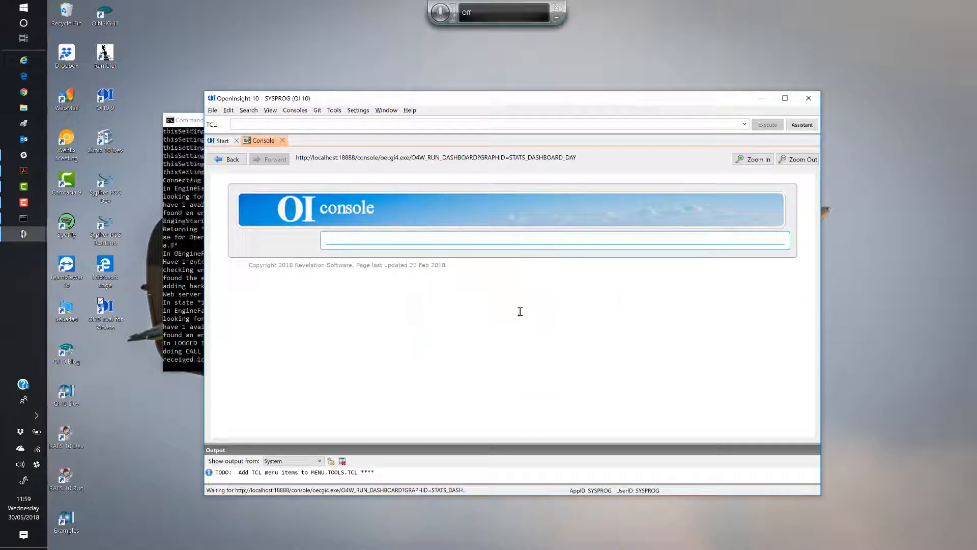
# Step: Maximise the OpenInsight window, review the statistics, and close the EngineServer Statistics console tab
pyautogui.doubleClick(466, 95)
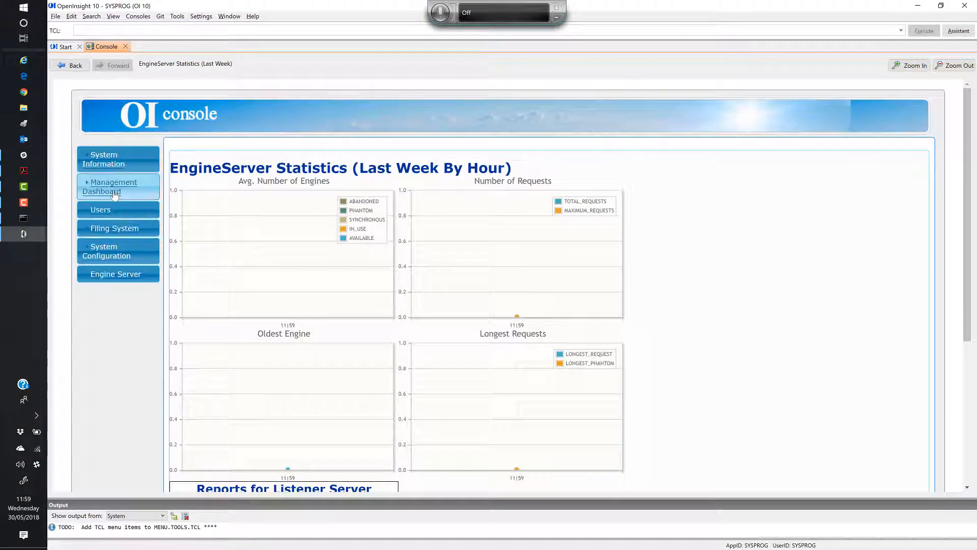
pyautogui.scroll(-1, 400, 314)
pyautogui.scroll(-5, 401, 313)
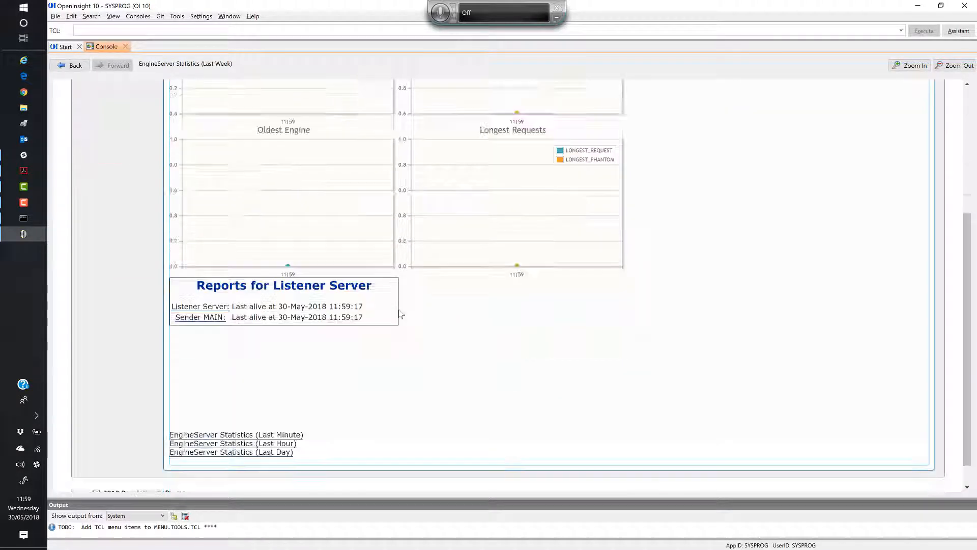
pyautogui.scroll(6, 401, 313)
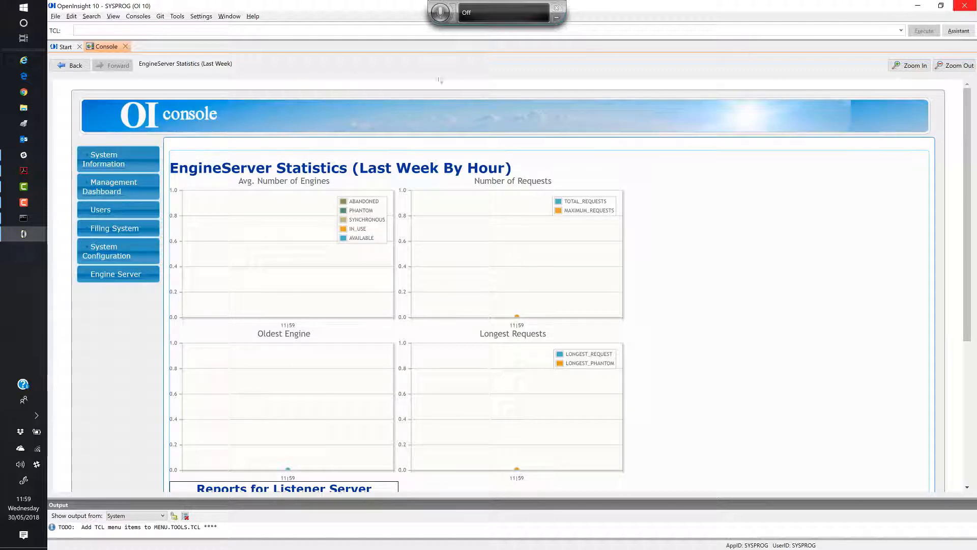
pyautogui.click(126, 47)
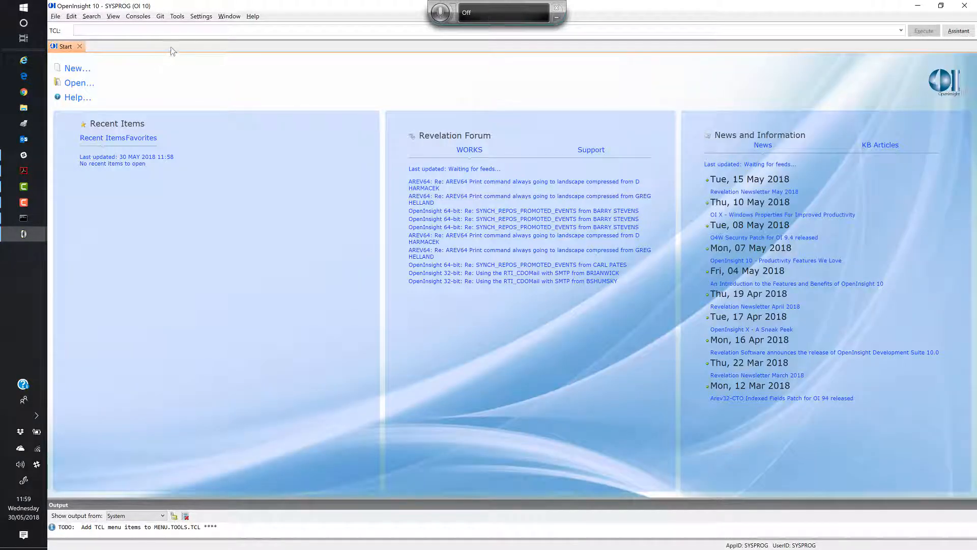
# Step: Open Settings > Users > User Setup, inspect the OICONSOLE and SYSPROG accounts, and begin a new user
pyautogui.click(201, 17)
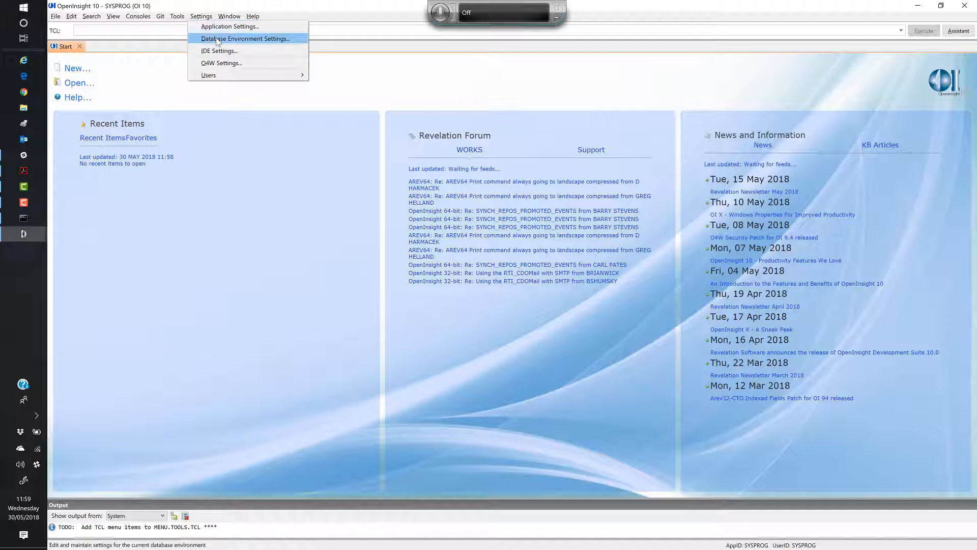
pyautogui.moveTo(216, 76)
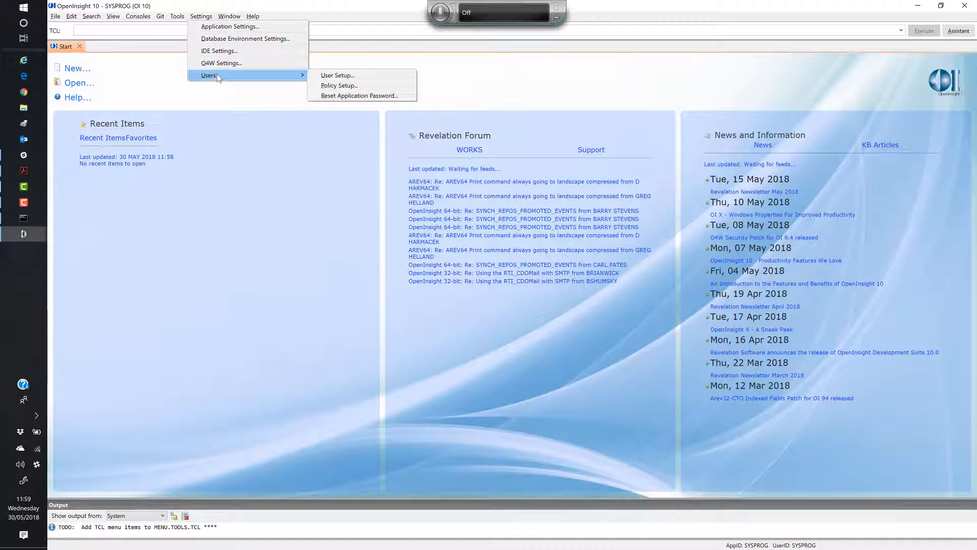
pyautogui.click(339, 76)
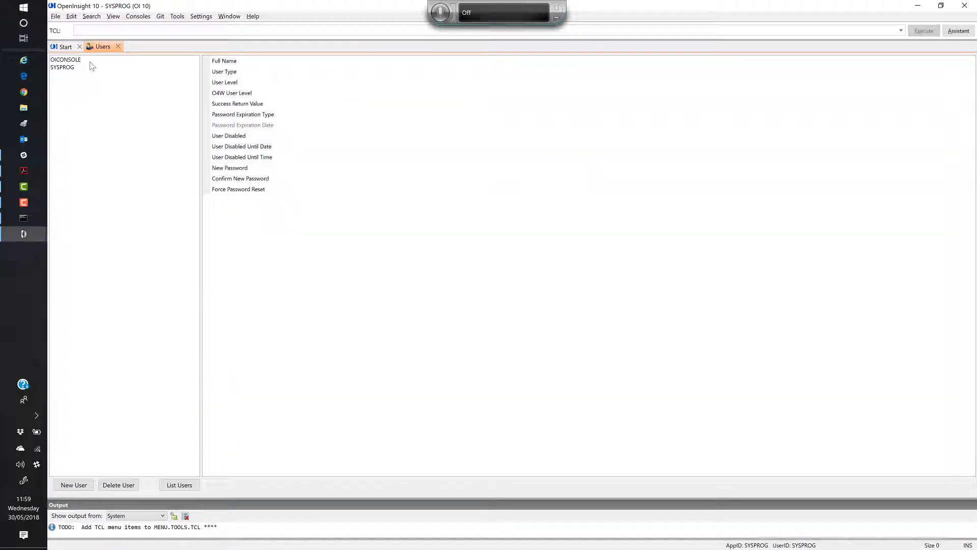
pyautogui.click(75, 62)
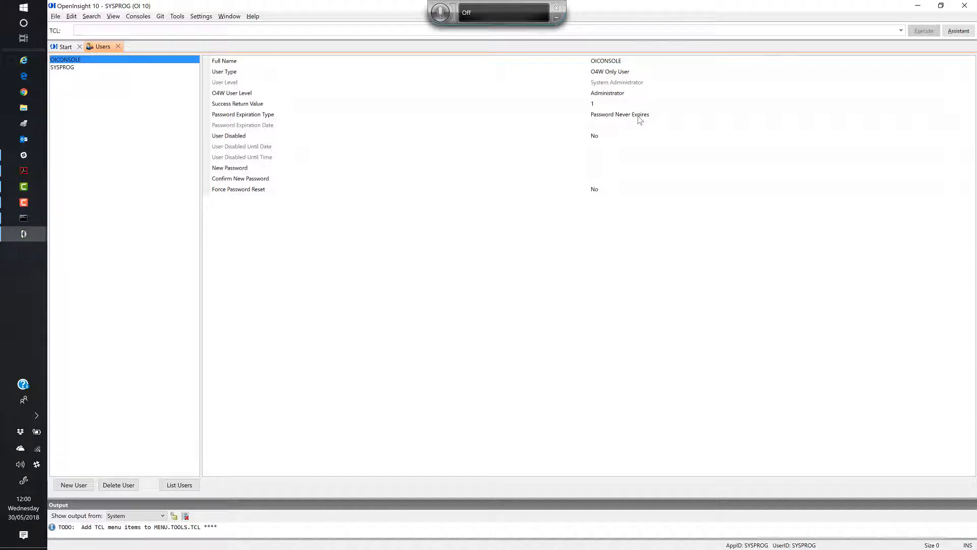
pyautogui.click(72, 68)
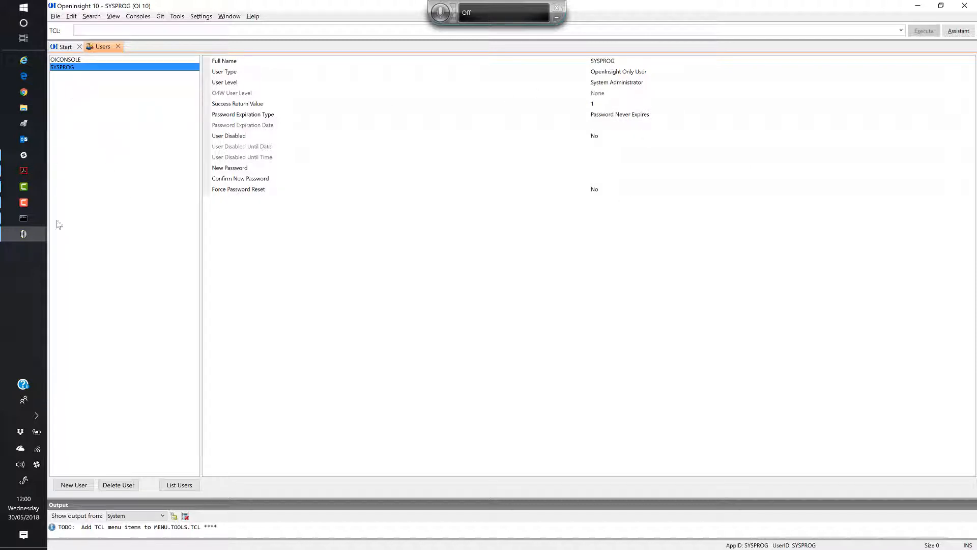
pyautogui.click(79, 483)
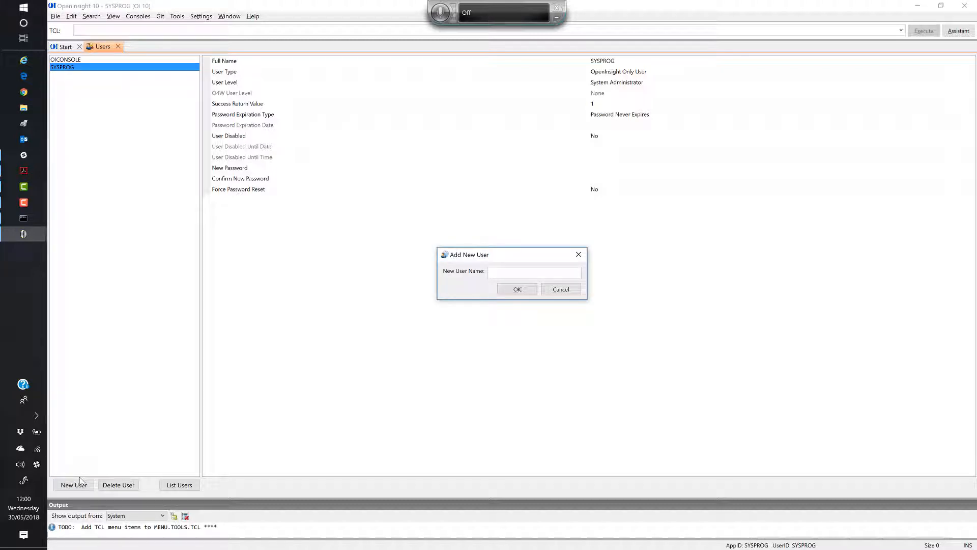
# Step: Create the new user account by its user name and enter the user's full name
pyautogui.write('MARTYN')
pyautogui.click(517, 289)
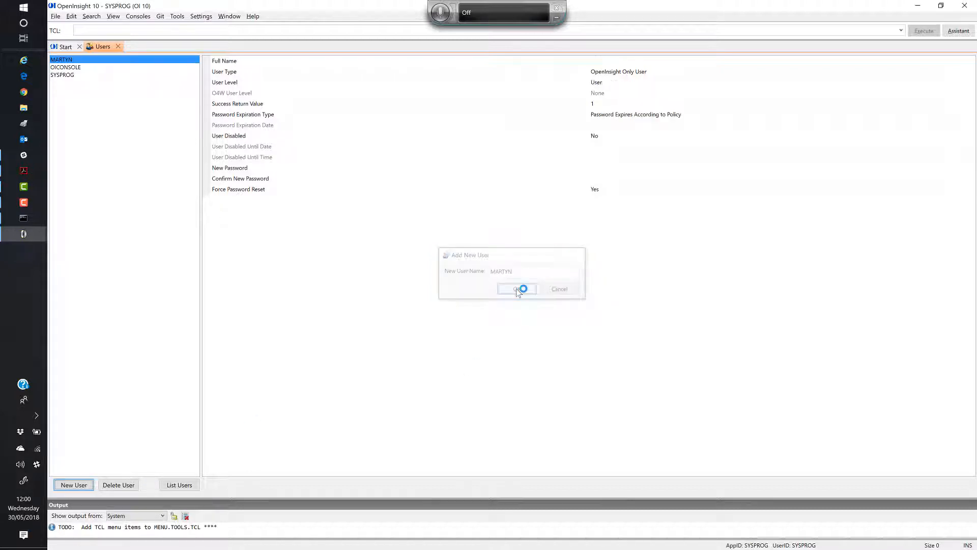
pyautogui.click(626, 60)
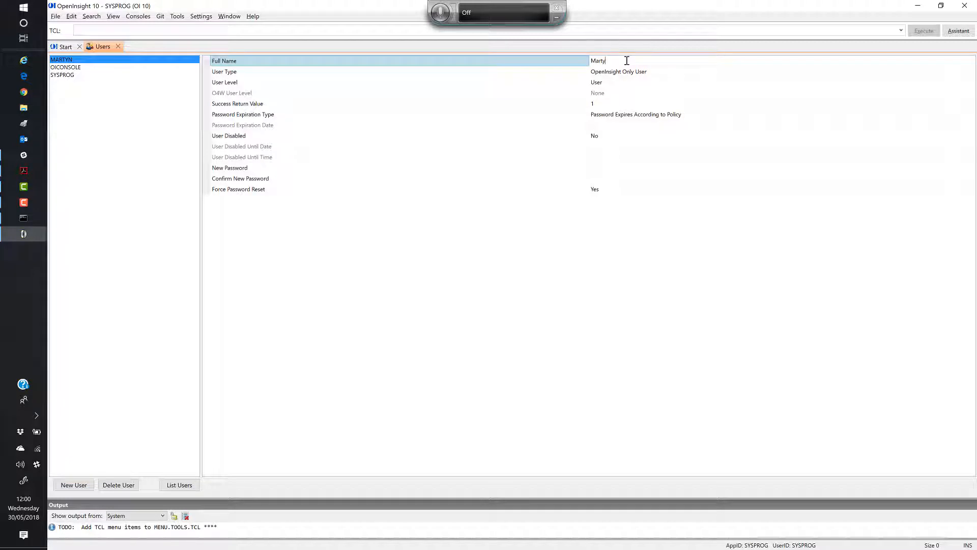
pyautogui.press('Return')
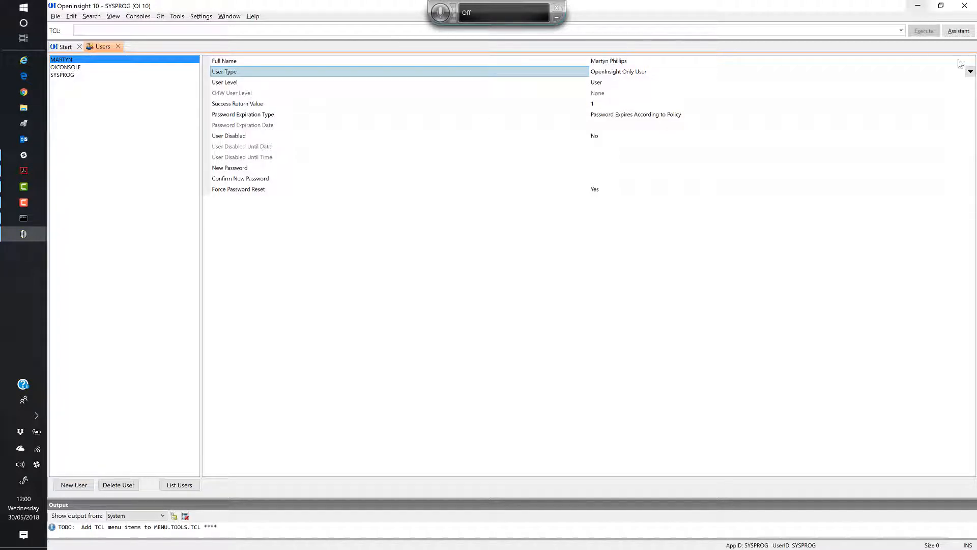
# Step: Set User Type to Both OpenInsight And O4W User and User Level to System Administrator
pyautogui.click(970, 72)
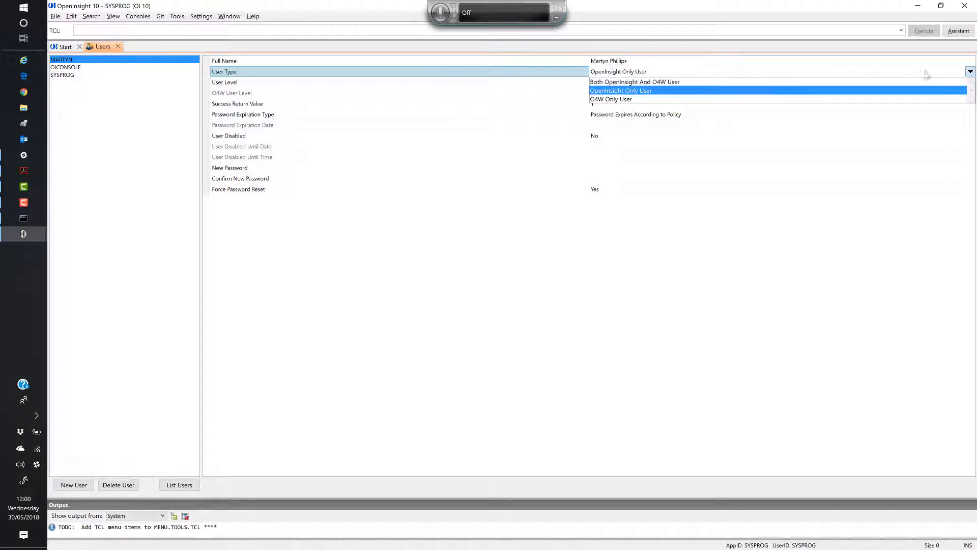
pyautogui.click(680, 82)
pyautogui.click(639, 83)
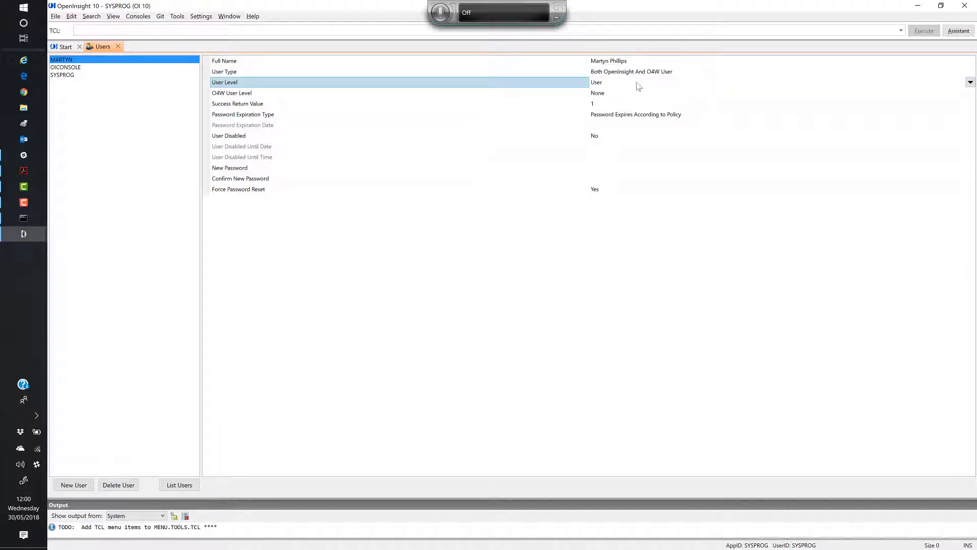
pyautogui.click(971, 82)
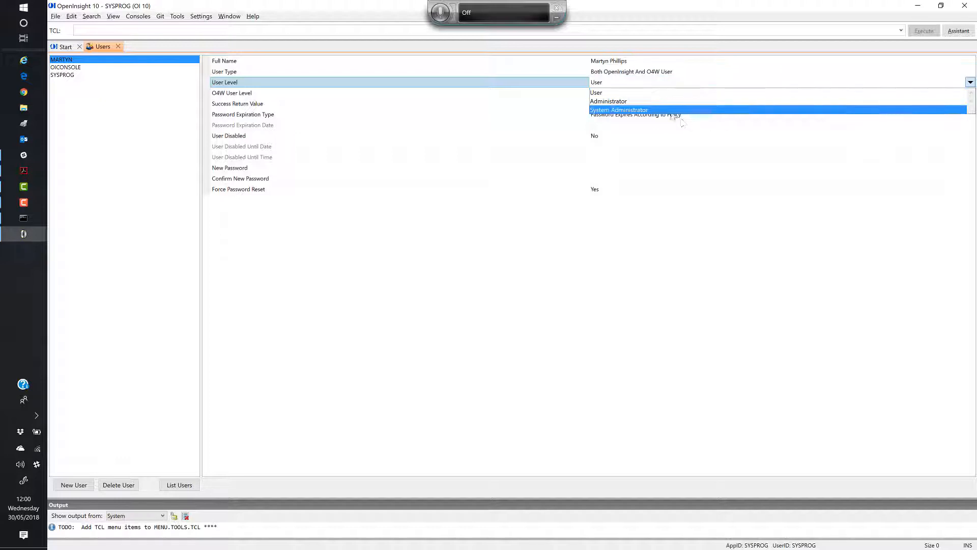
pyautogui.click(656, 111)
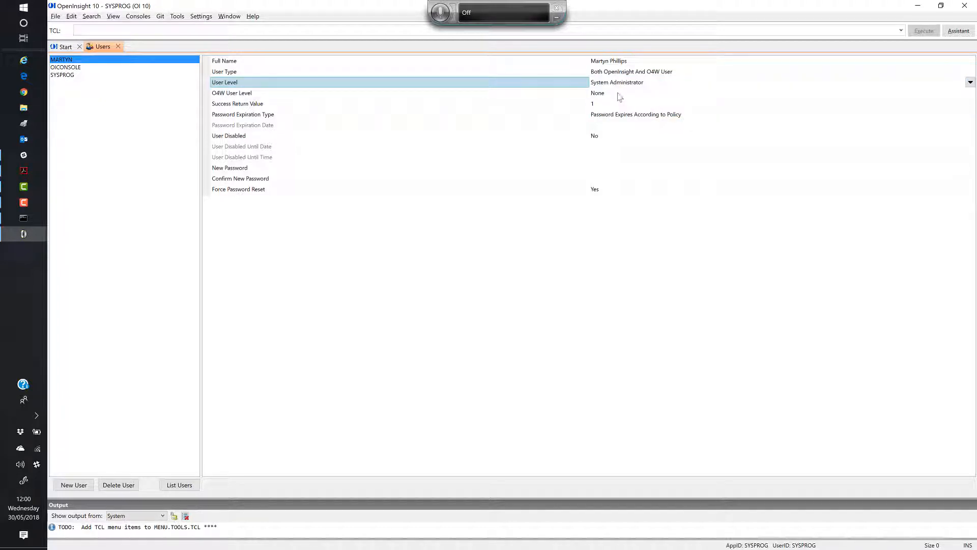
pyautogui.click(619, 95)
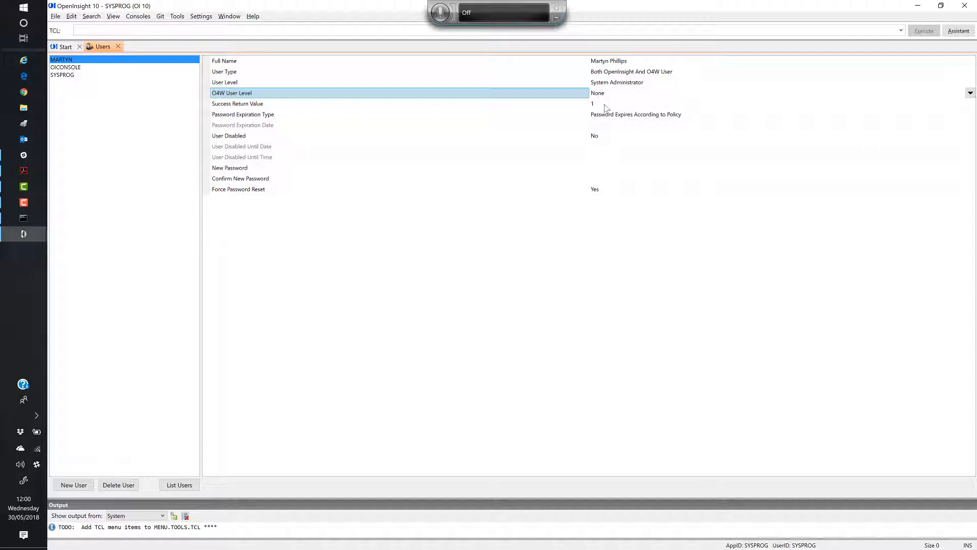
# Step: Set Password Expiration Type to Password Never Expires, then enter and confirm the password
pyautogui.click(695, 116)
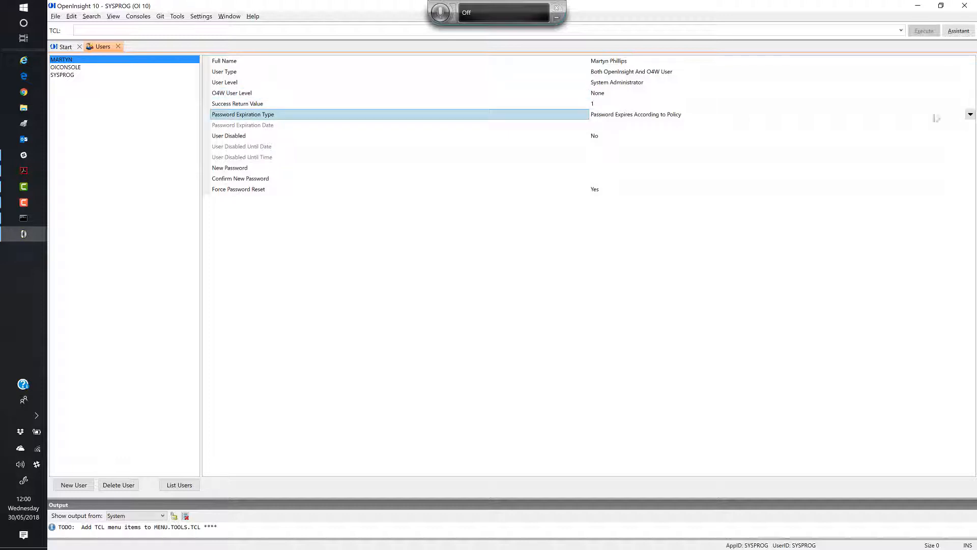
pyautogui.click(971, 116)
pyautogui.click(655, 125)
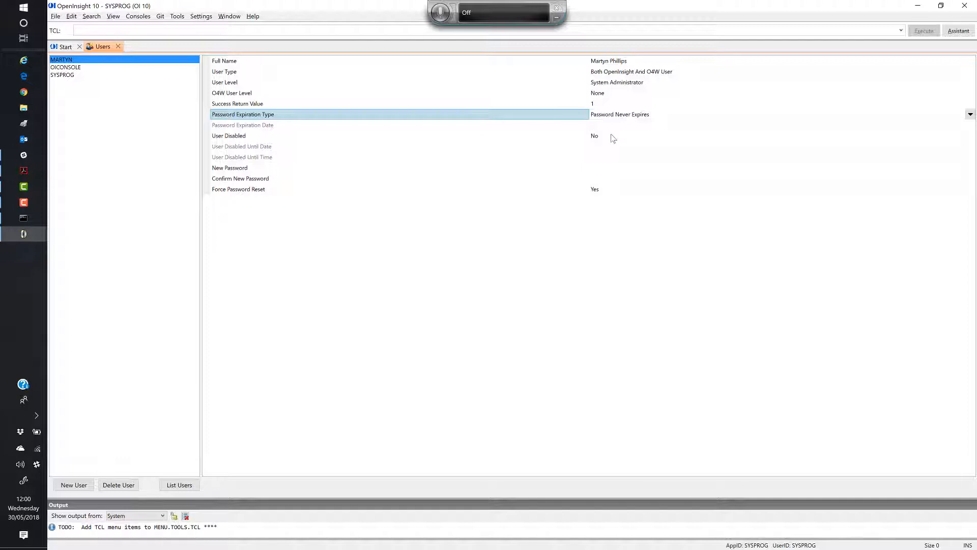
pyautogui.click(609, 167)
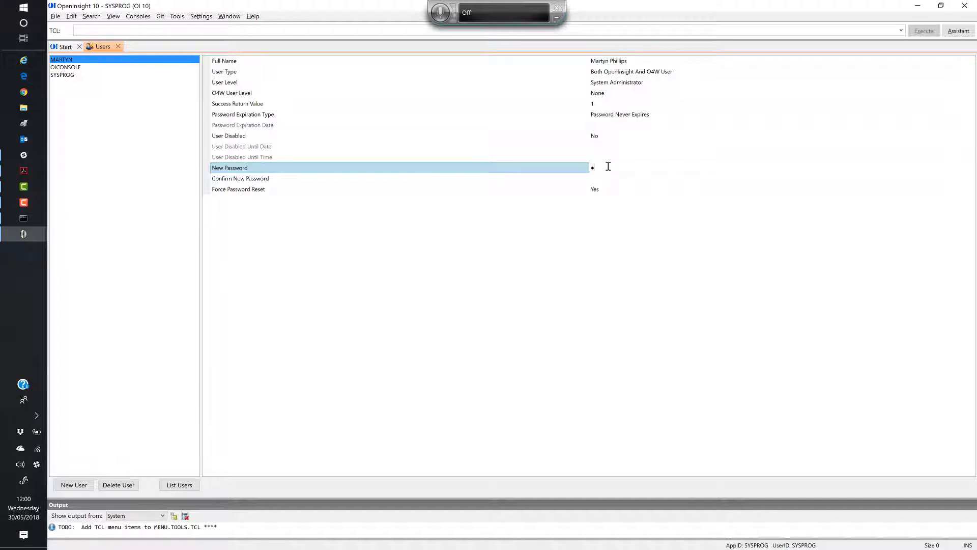
pyautogui.write('●●v●●●●●7')
pyautogui.press('Tab')
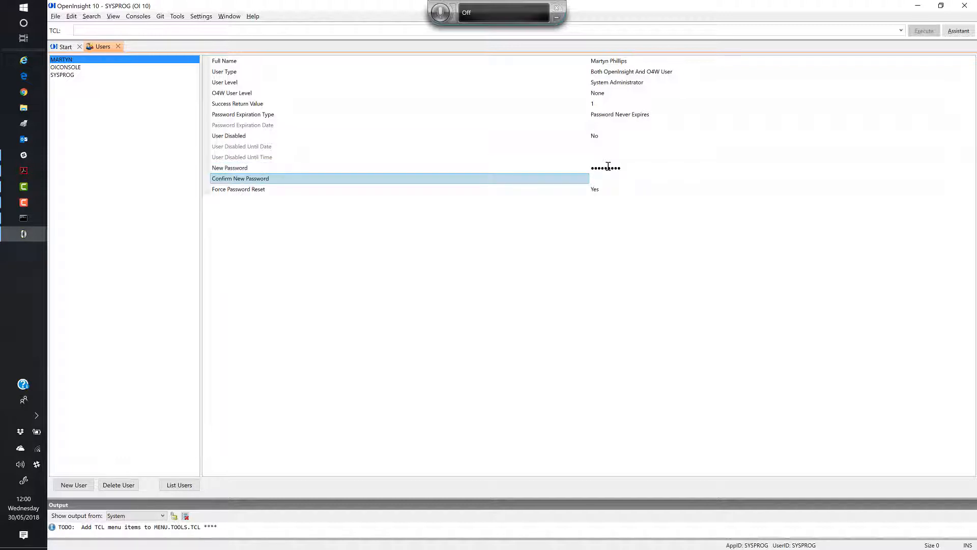
pyautogui.write('●●●●●●●●●')
pyautogui.press('Tab')
# Step: Set Force Password Reset to No and Save And Close the user setup
pyautogui.doubleClick(607, 190)
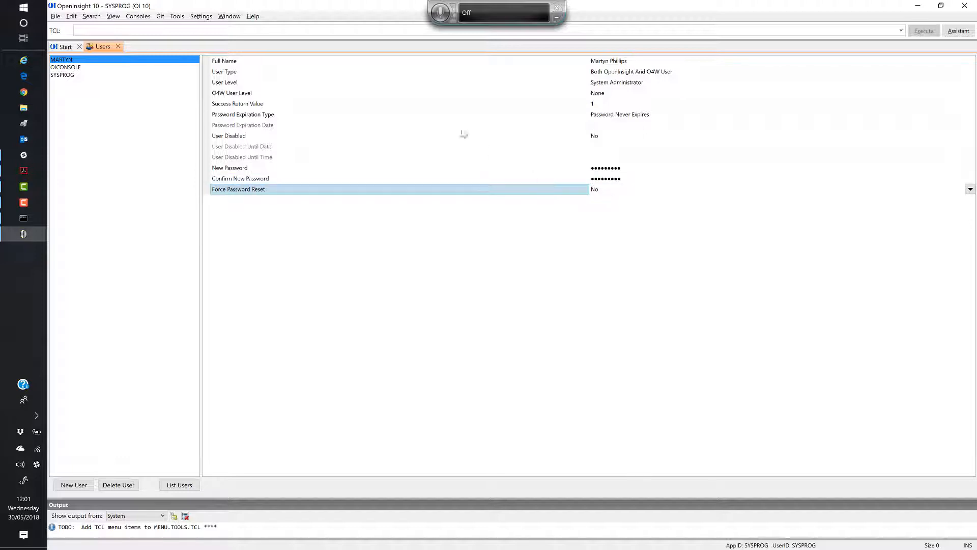
pyautogui.rightClick(103, 49)
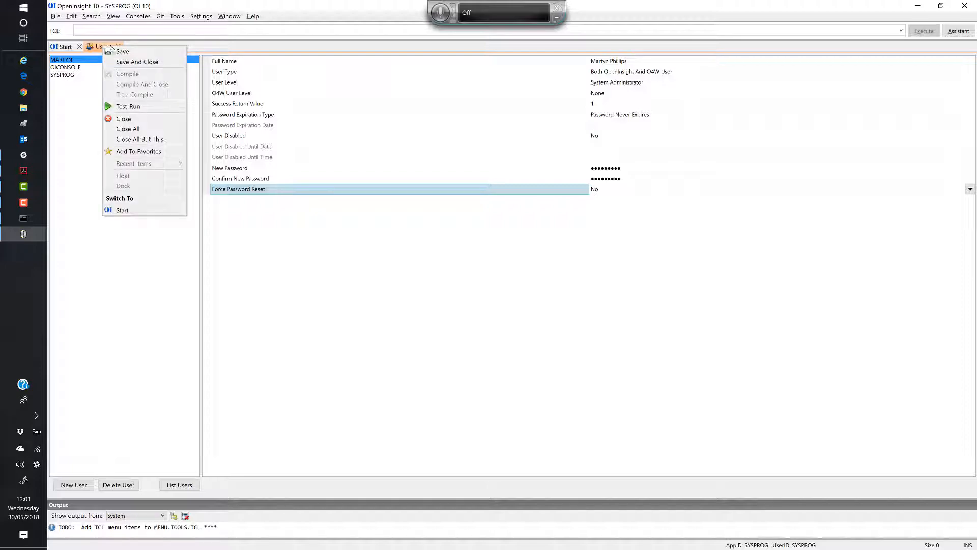
pyautogui.click(128, 64)
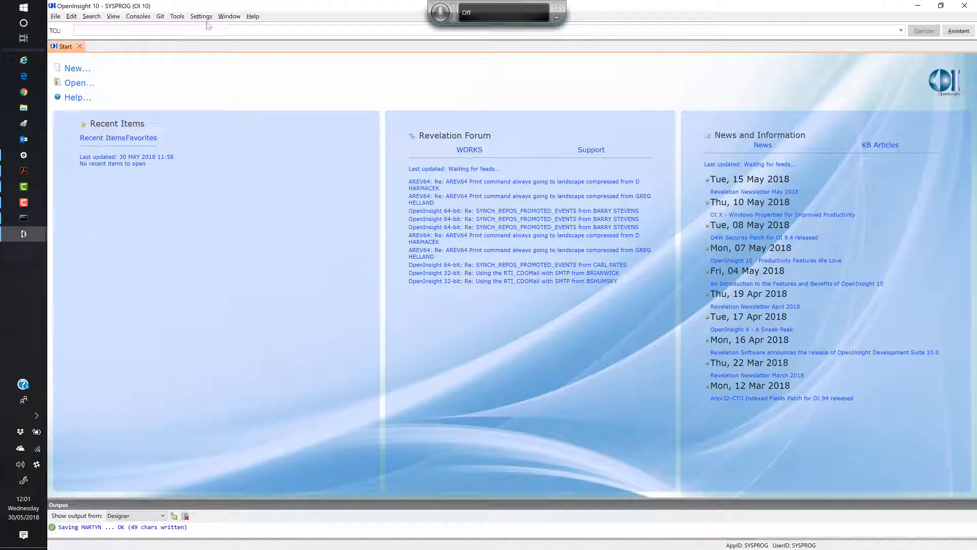
# Step: Open the Policy Configuration dialog via Settings > Users > Policy Setup..
pyautogui.click(202, 16)
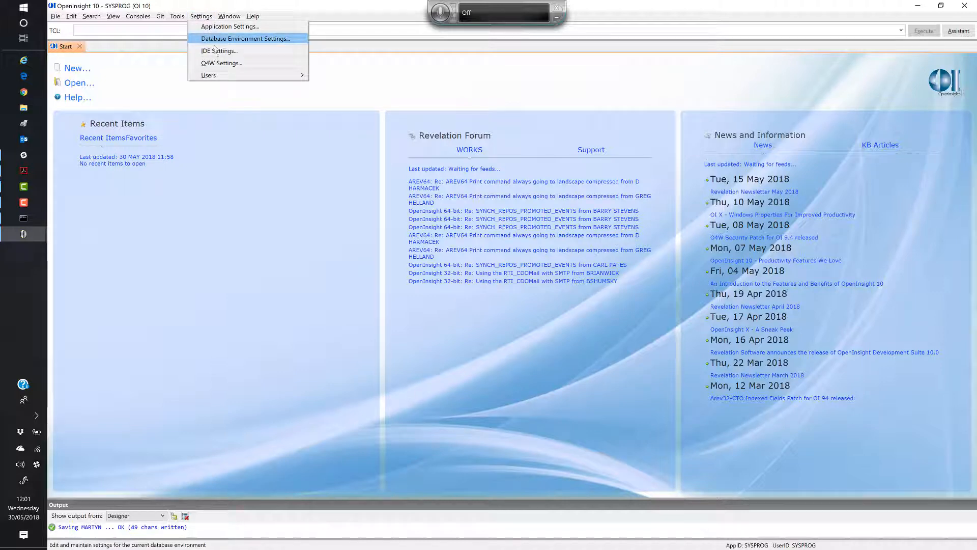
pyautogui.moveTo(275, 76)
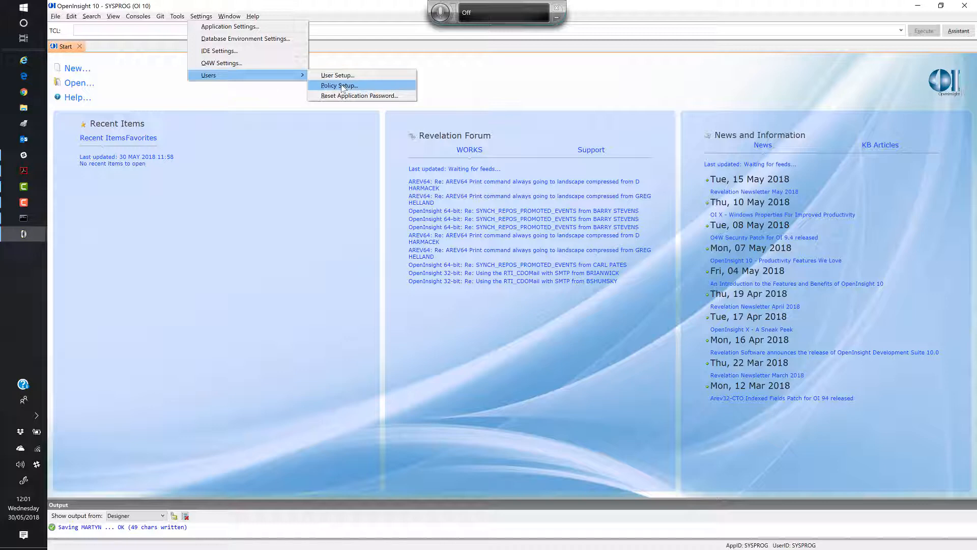
pyautogui.click(341, 87)
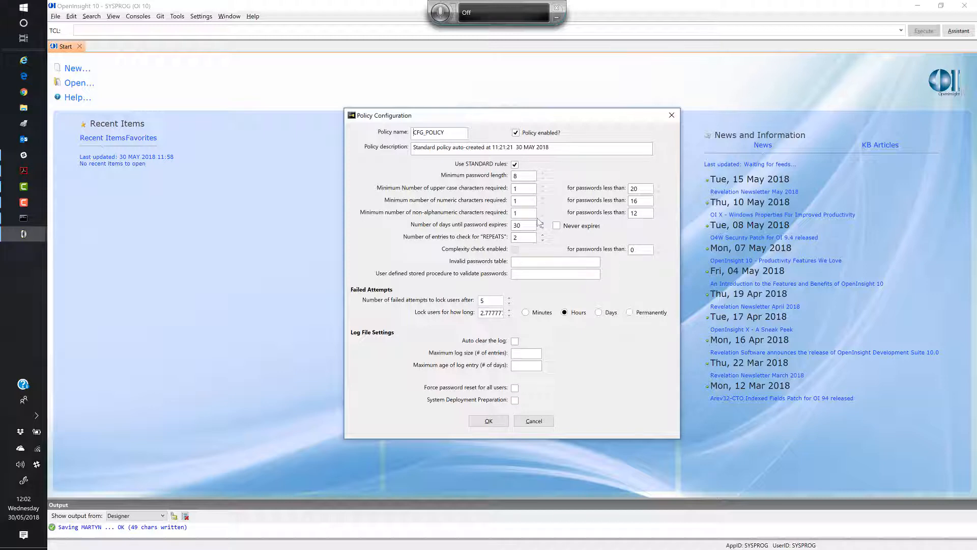
# Step: Type 'Pas' into the Invalid passwords table field, then go back to the Settings menu
pyautogui.click(537, 261)
pyautogui.write('Pas')
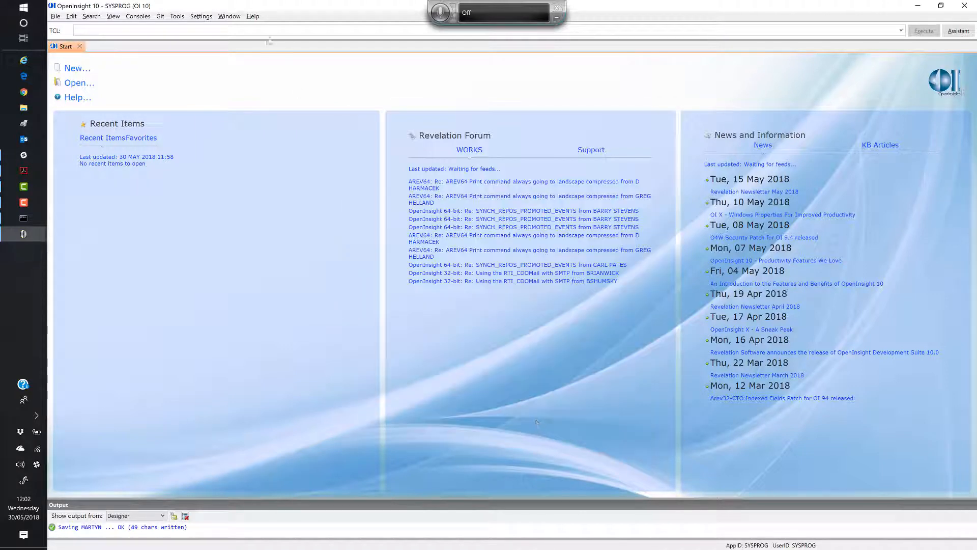
pyautogui.click(202, 16)
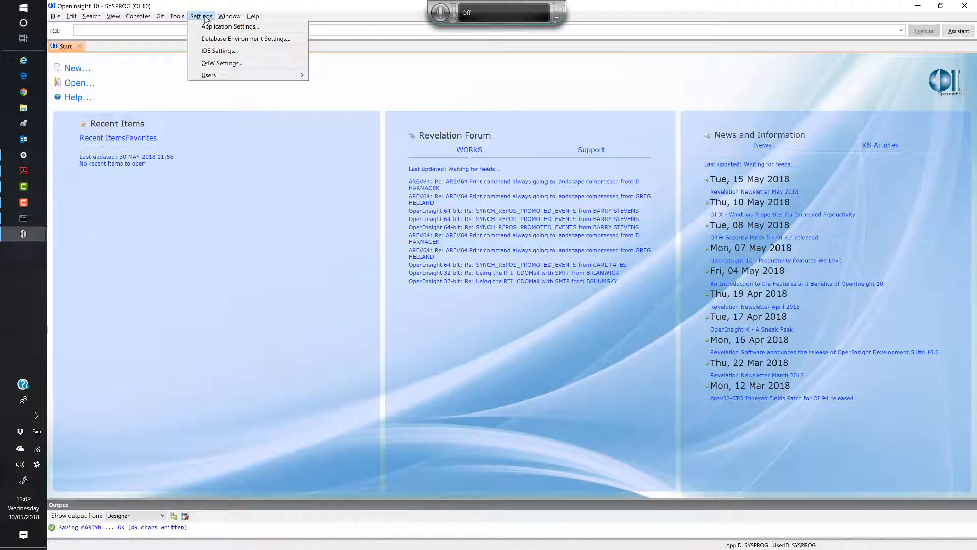